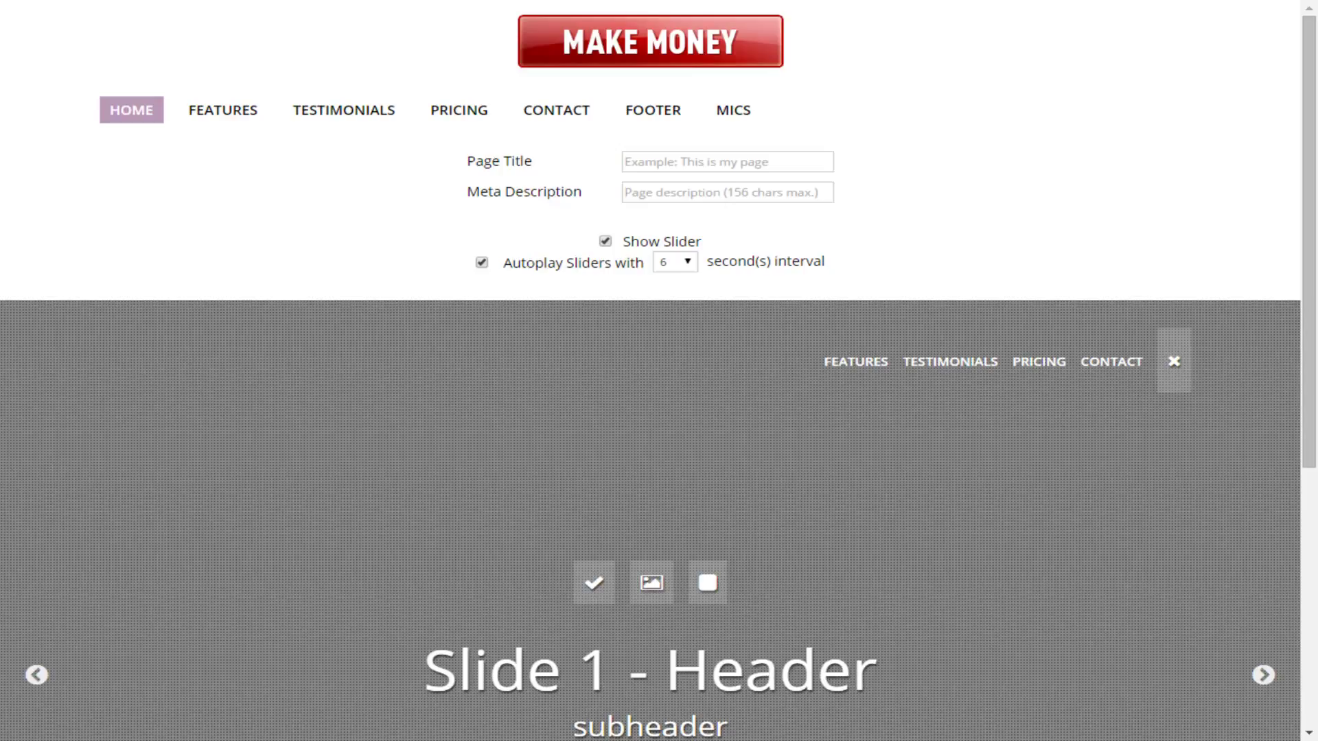
click(727, 162)
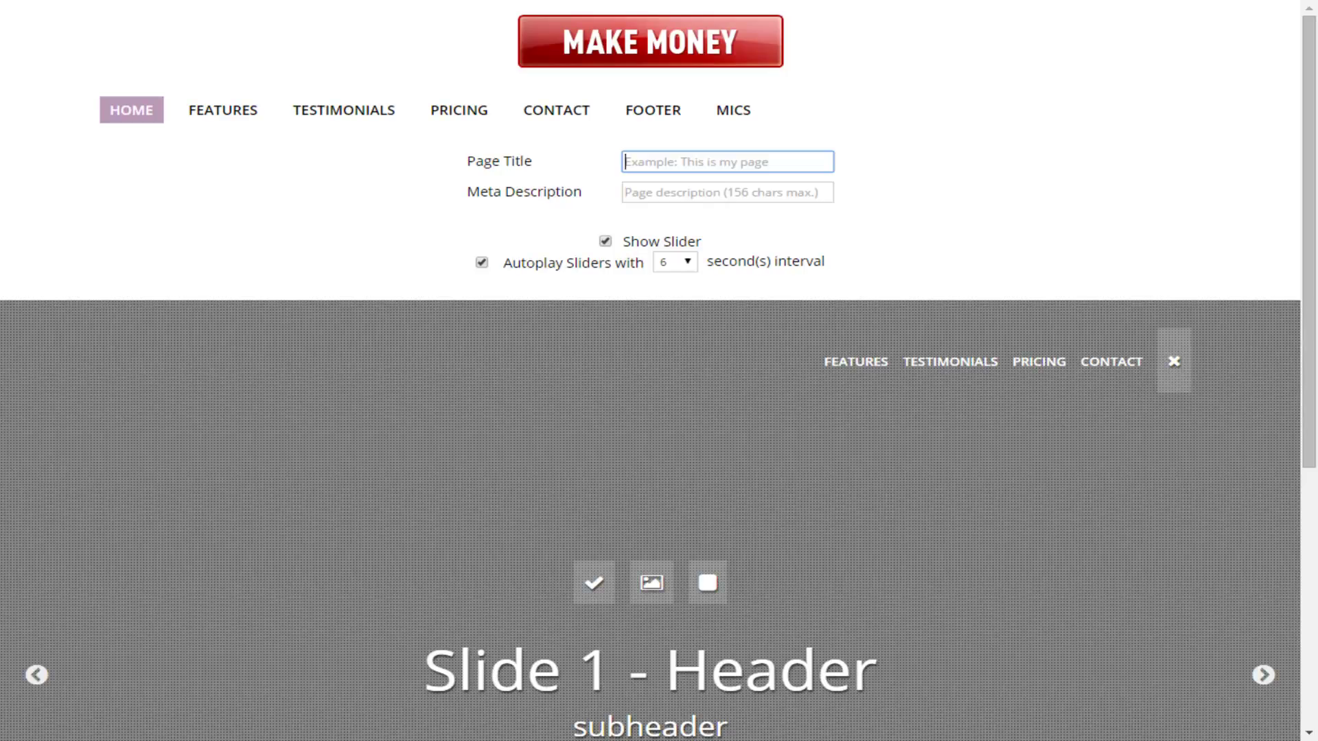
click(727, 192)
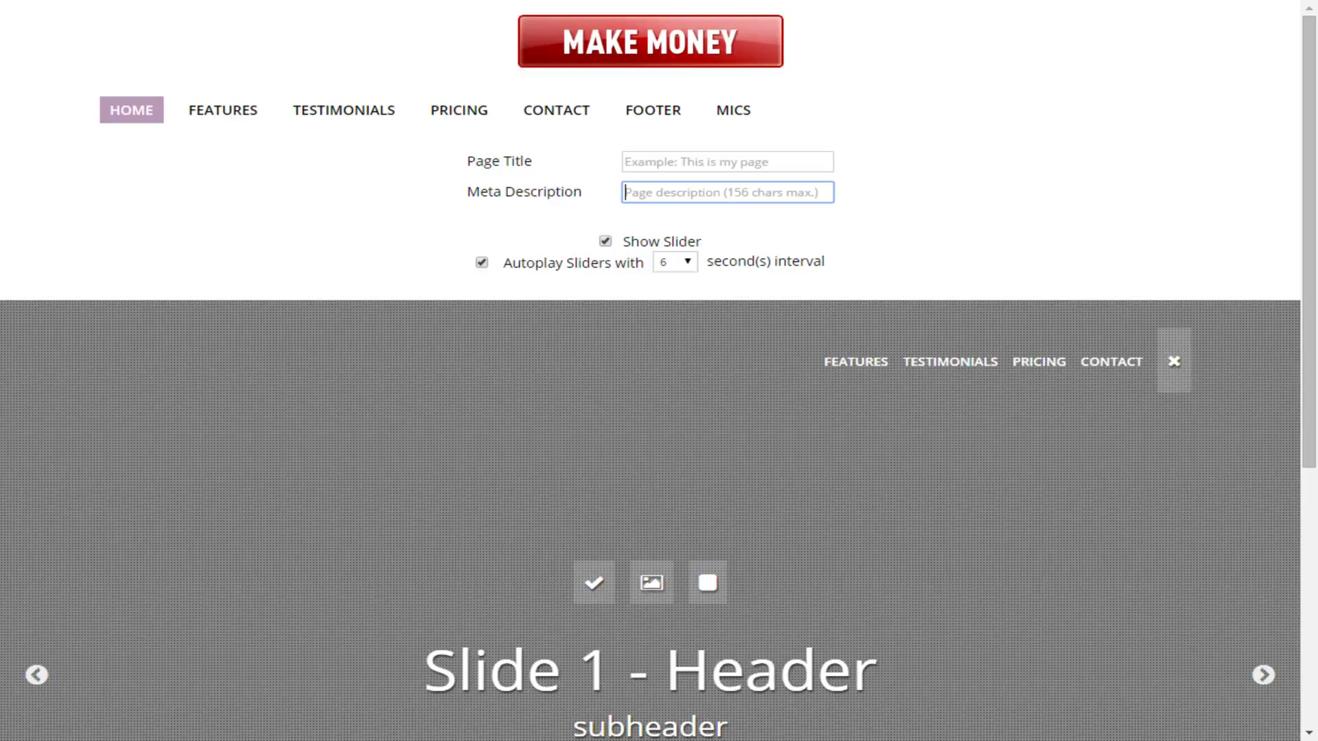
Step: Make the site's navigation menu visible on the home page and save the changes
click(1173, 361)
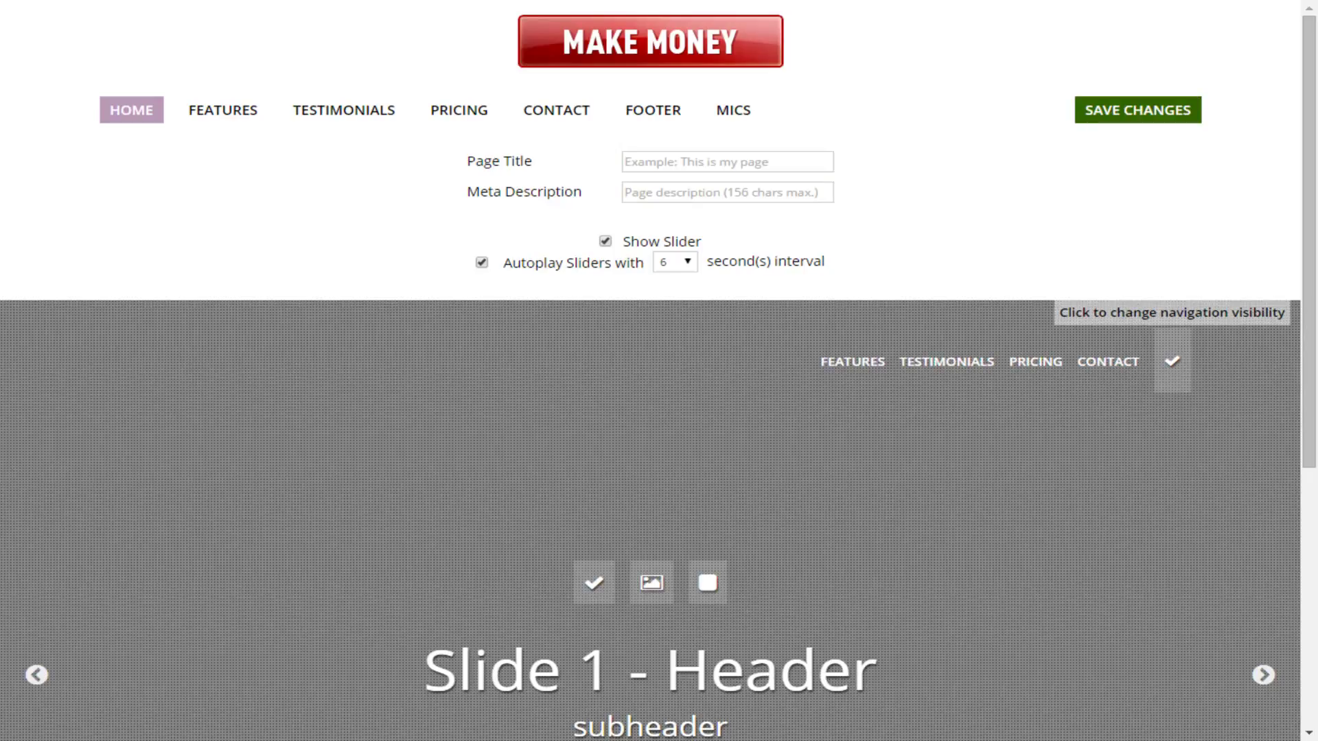
click(1172, 361)
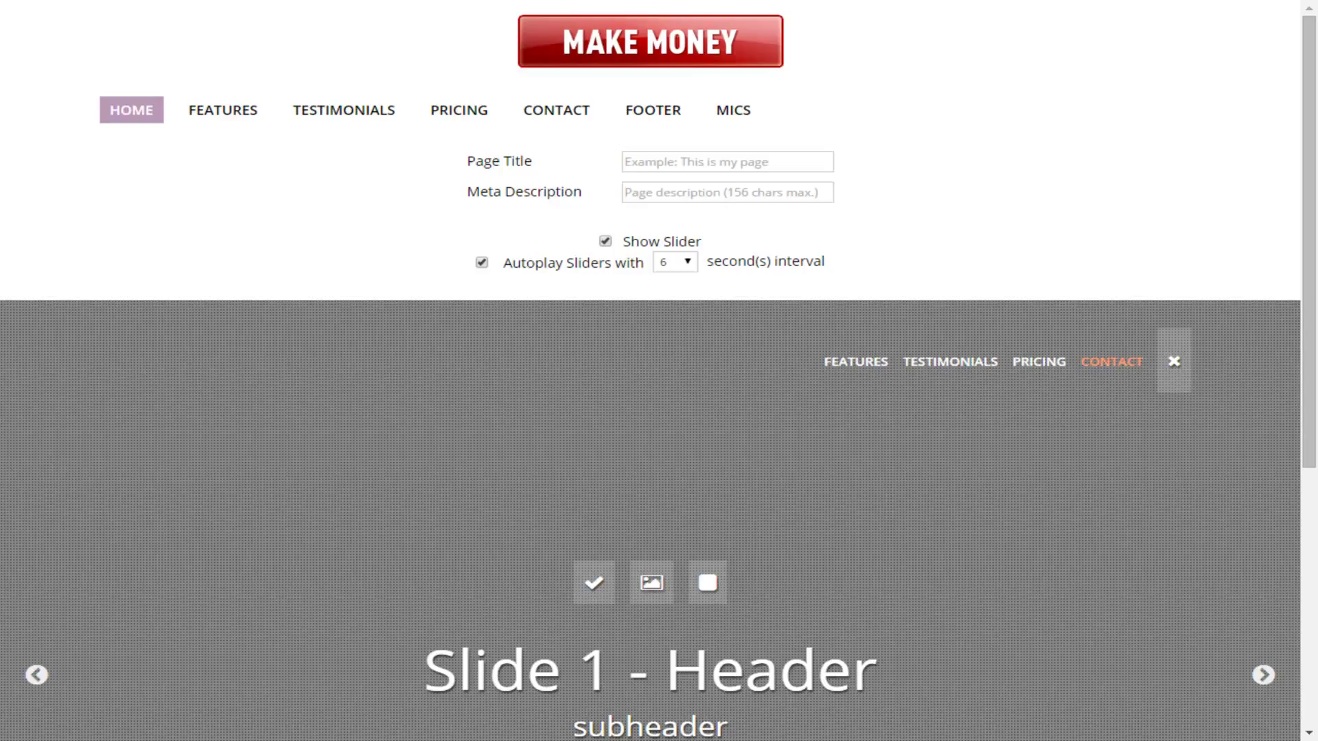
click(1173, 361)
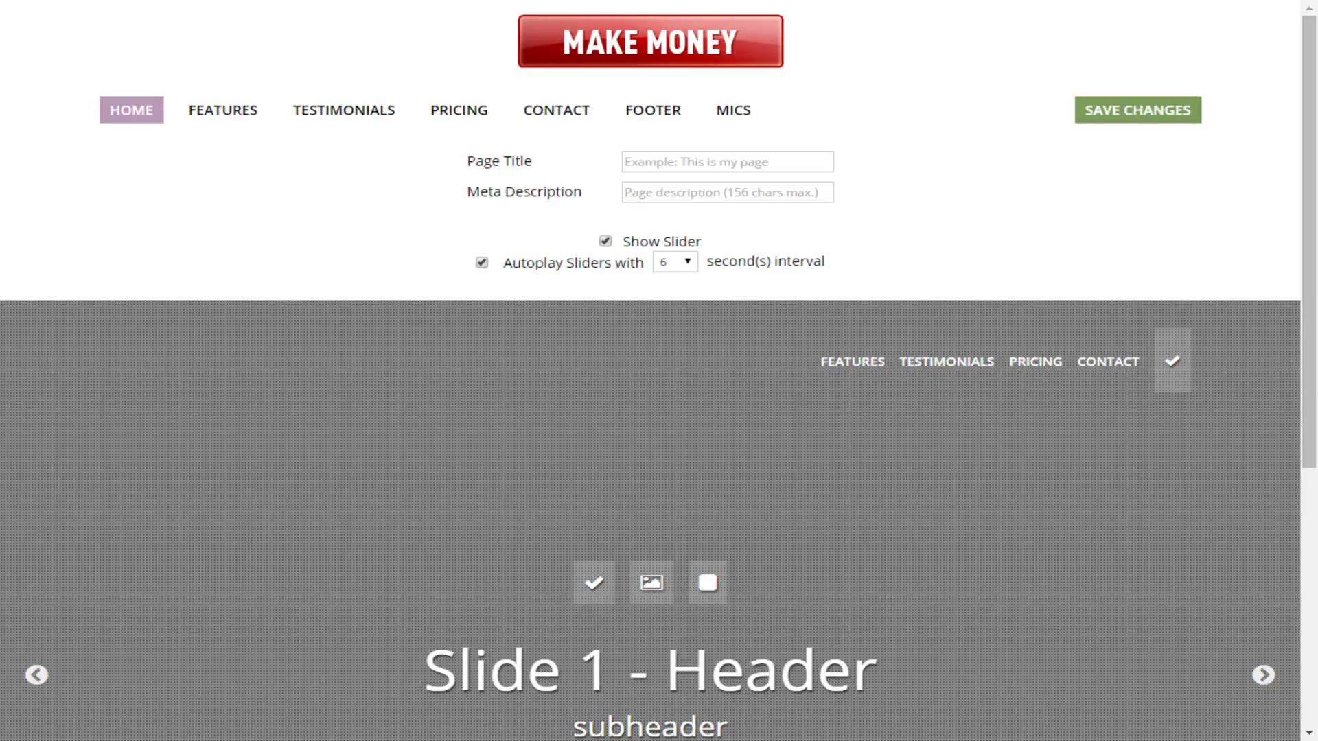
click(1138, 110)
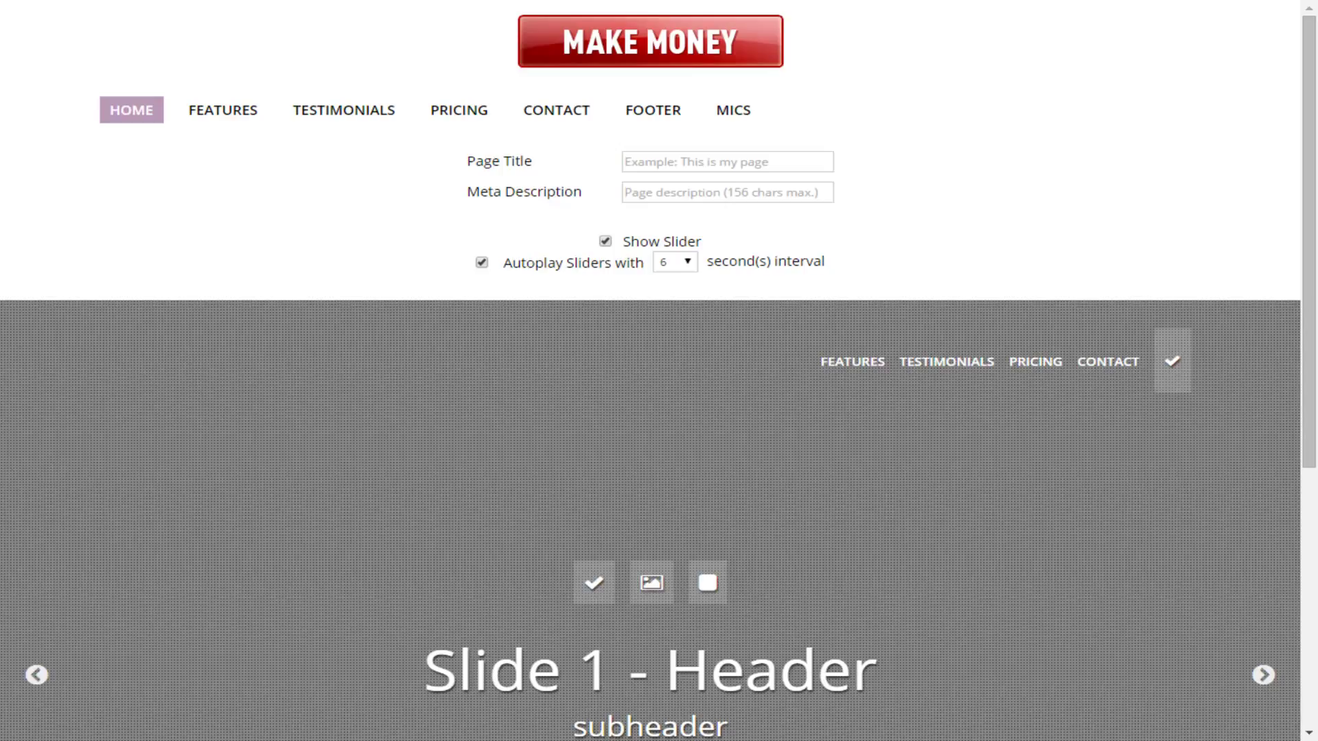
Step: Toggle slide 1's visibility off and back on
scroll(651, 371, down, 3)
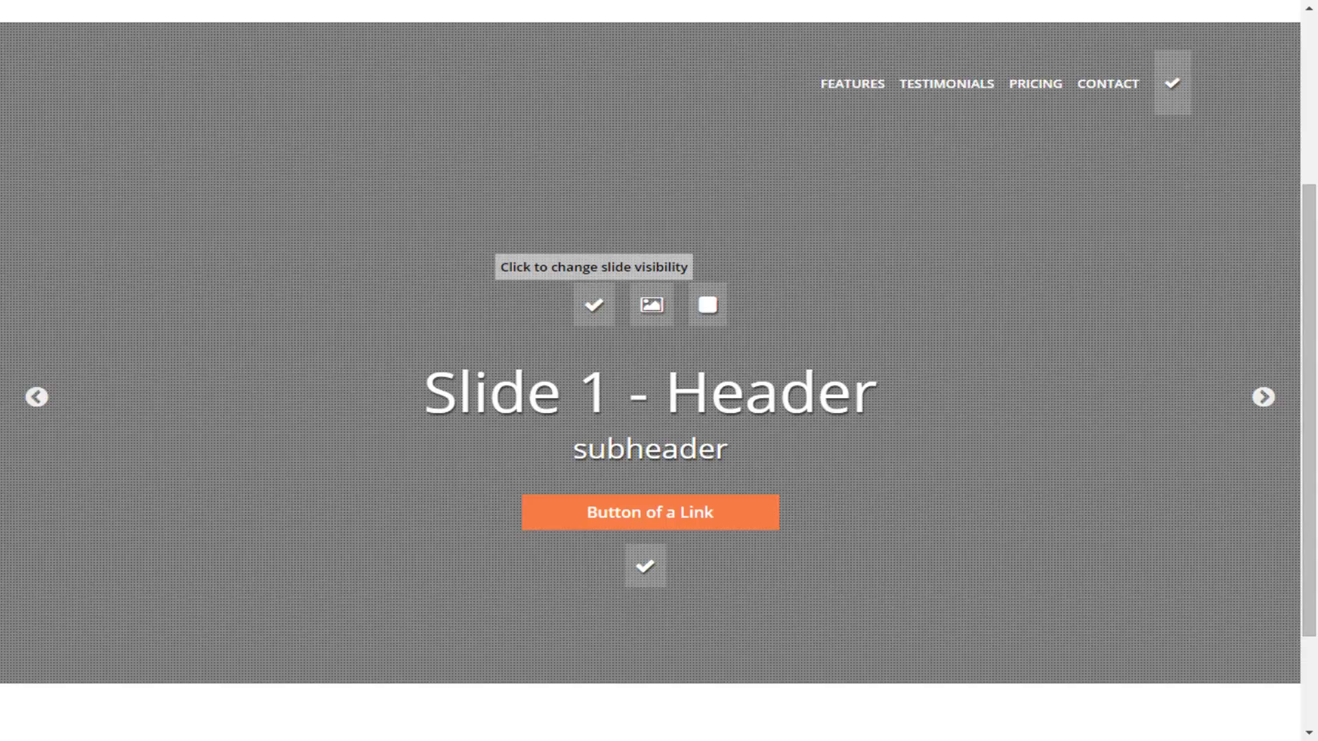
click(594, 305)
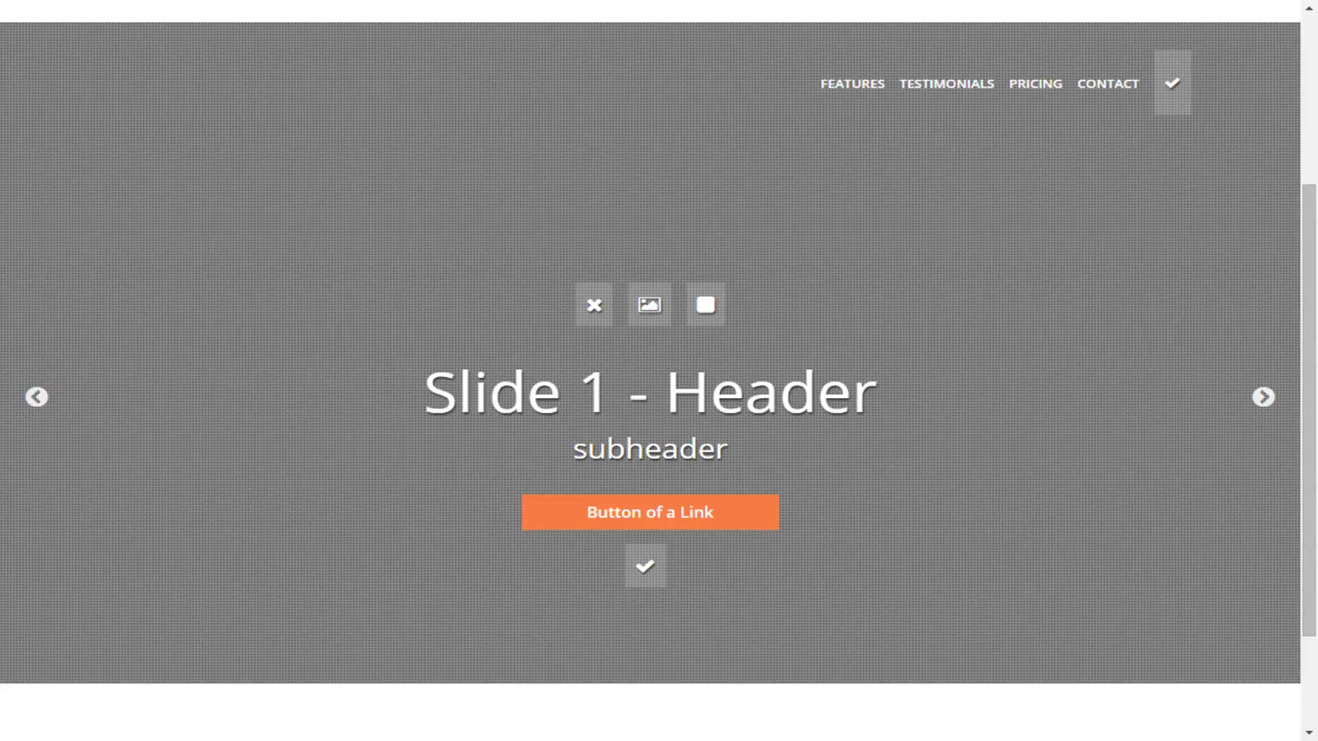
click(594, 305)
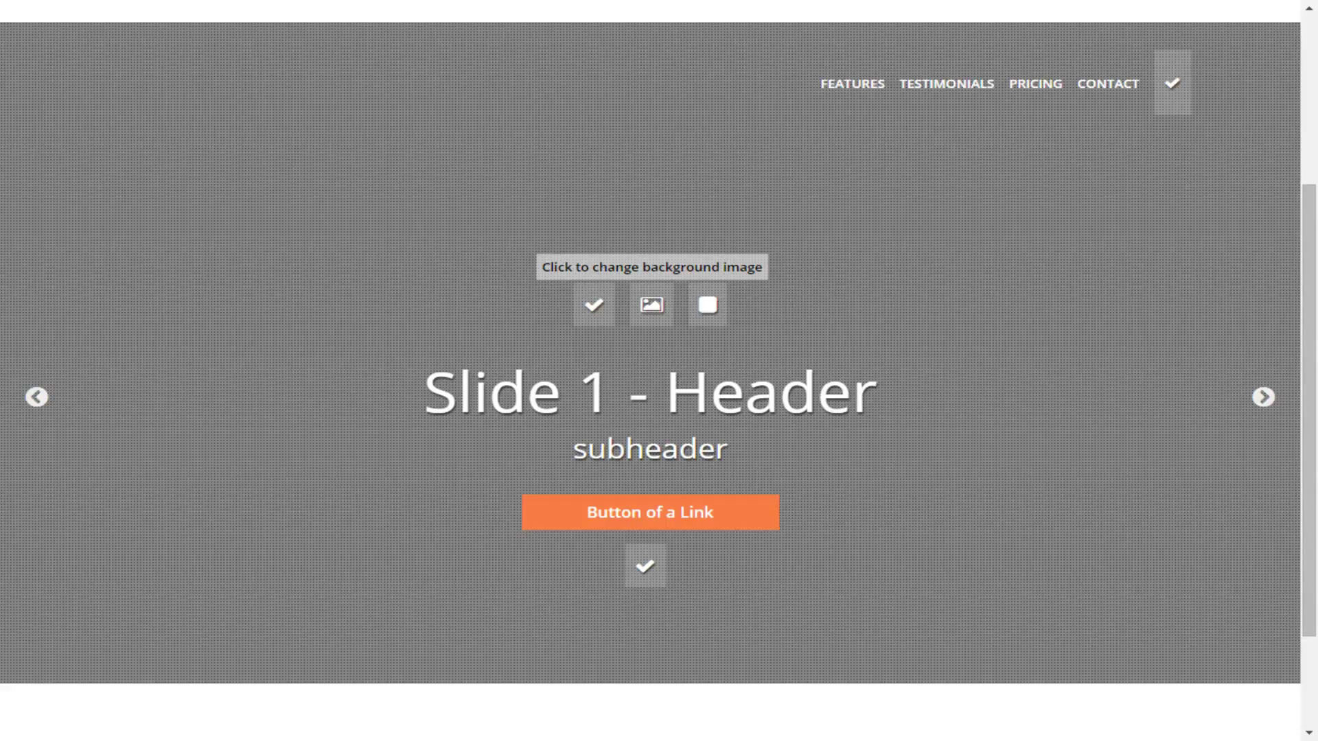
Step: Change slide 1's background to the photo of three business people at a laptop and turn off its image filter
click(651, 305)
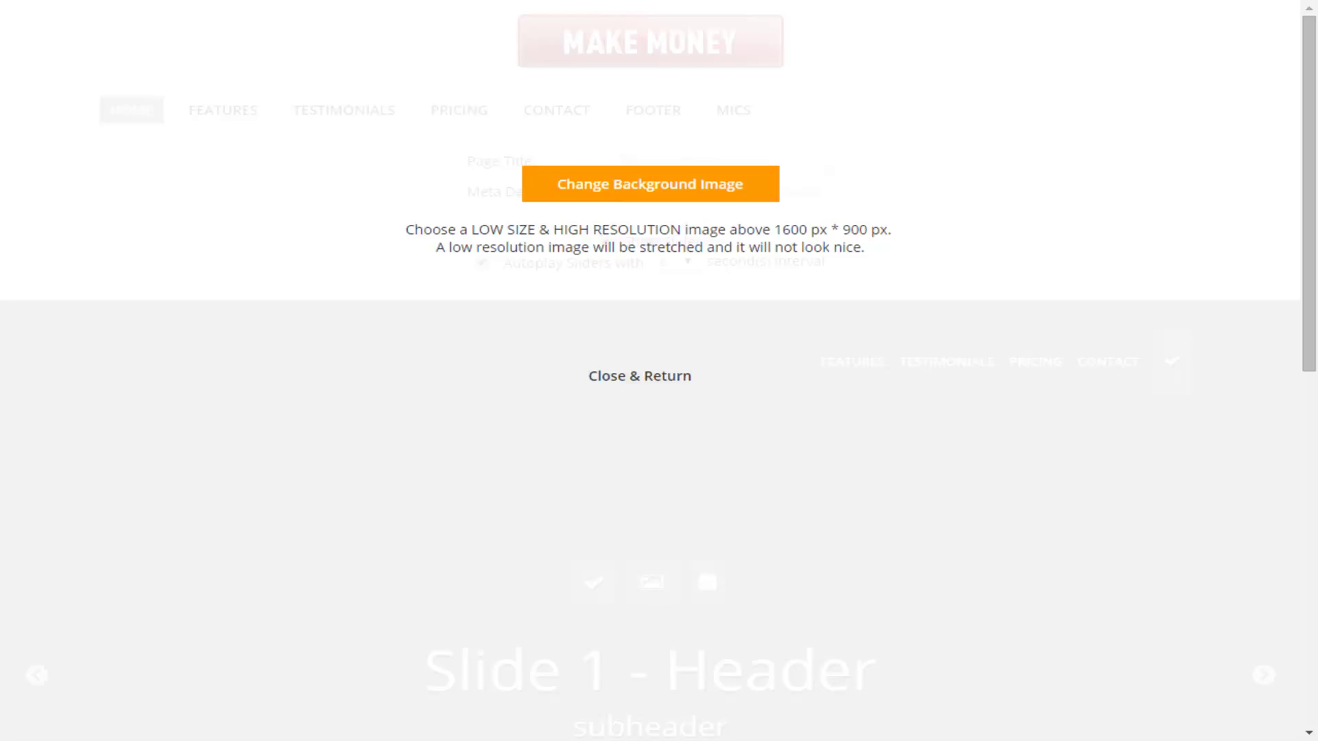
click(650, 184)
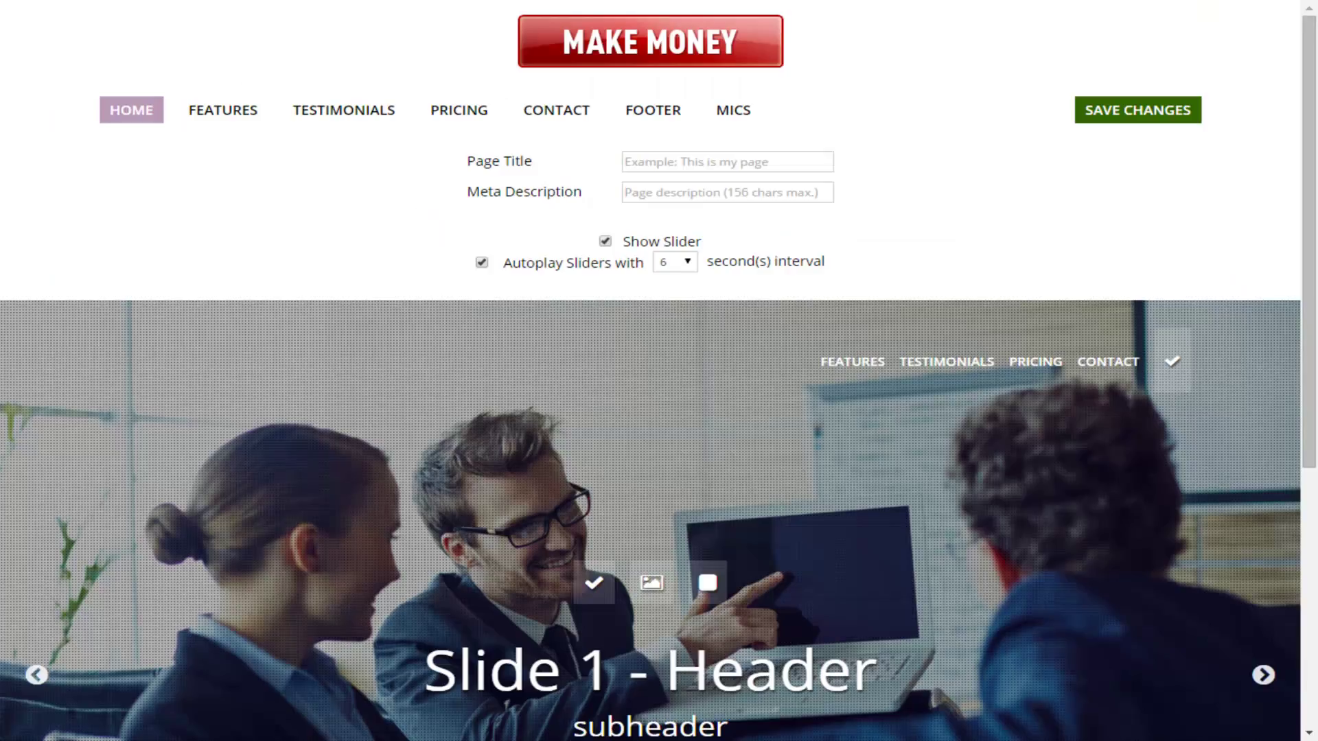
scroll(650, 412, down, 2)
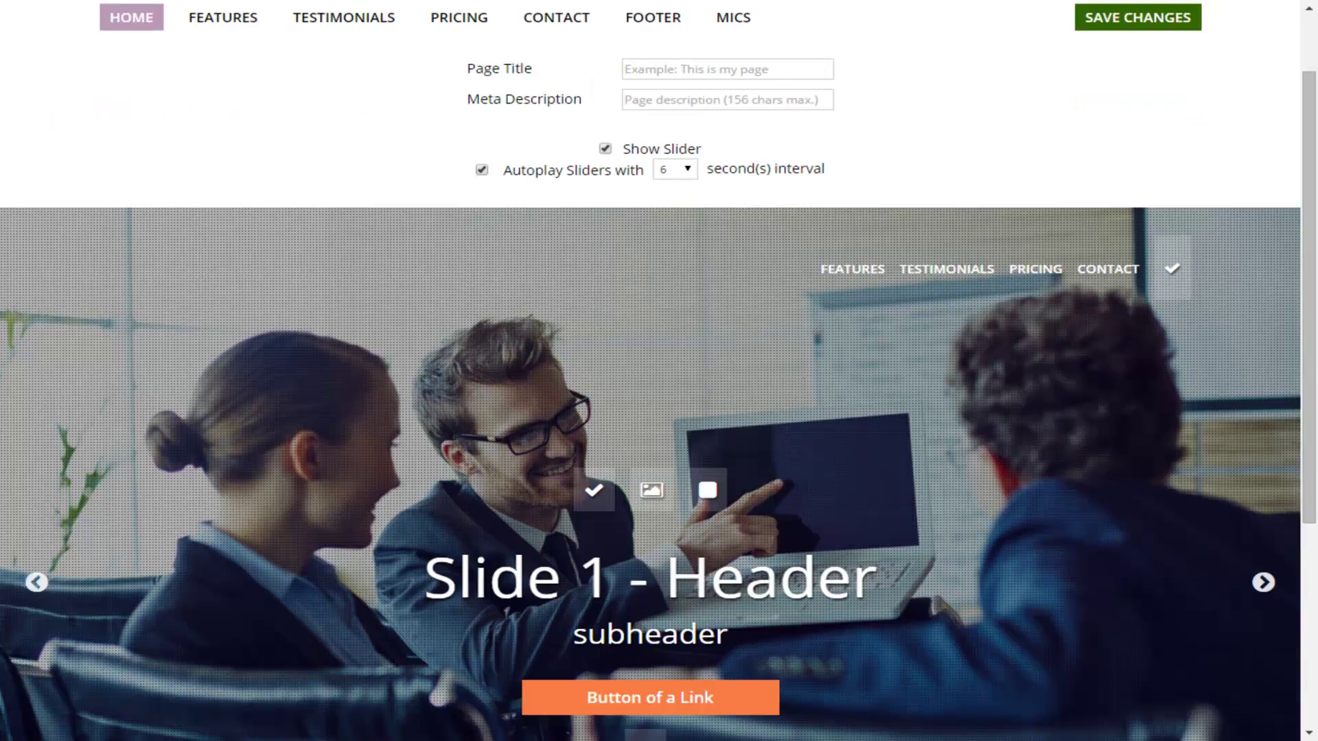
scroll(649, 412, down, 3)
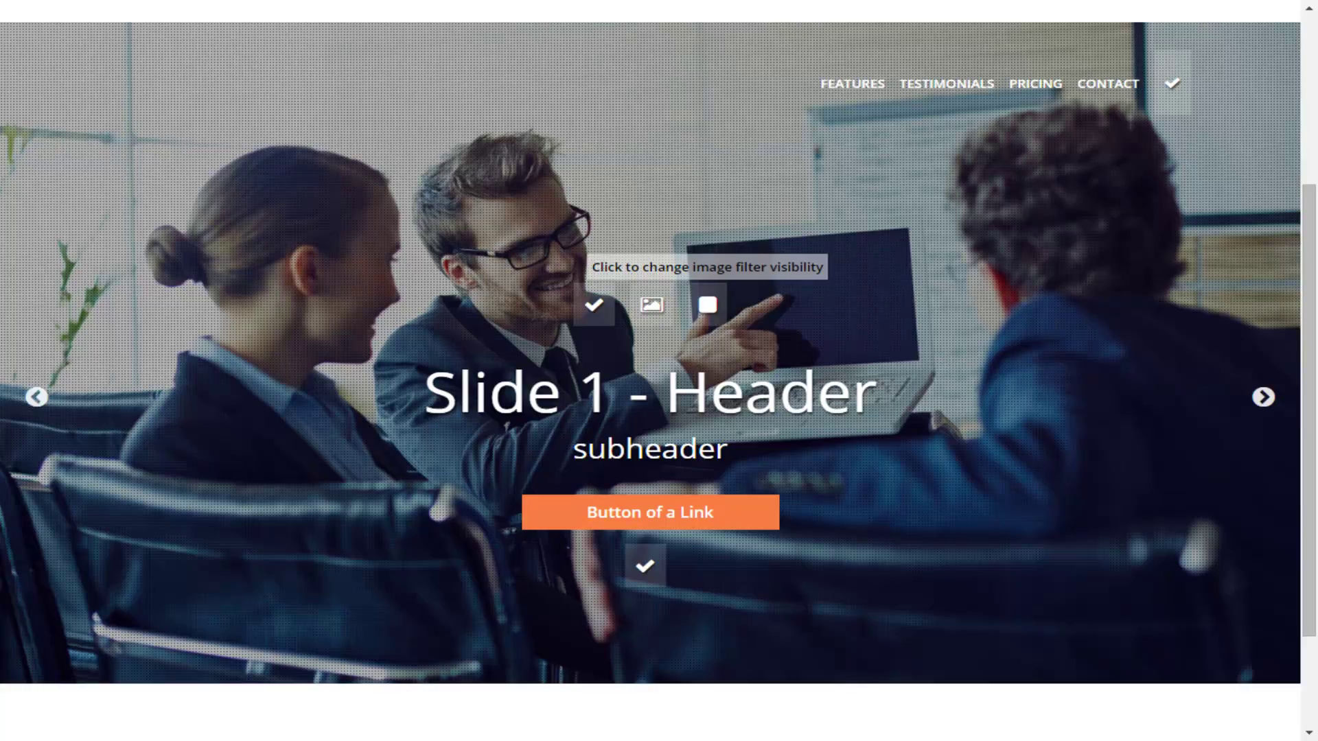
click(651, 305)
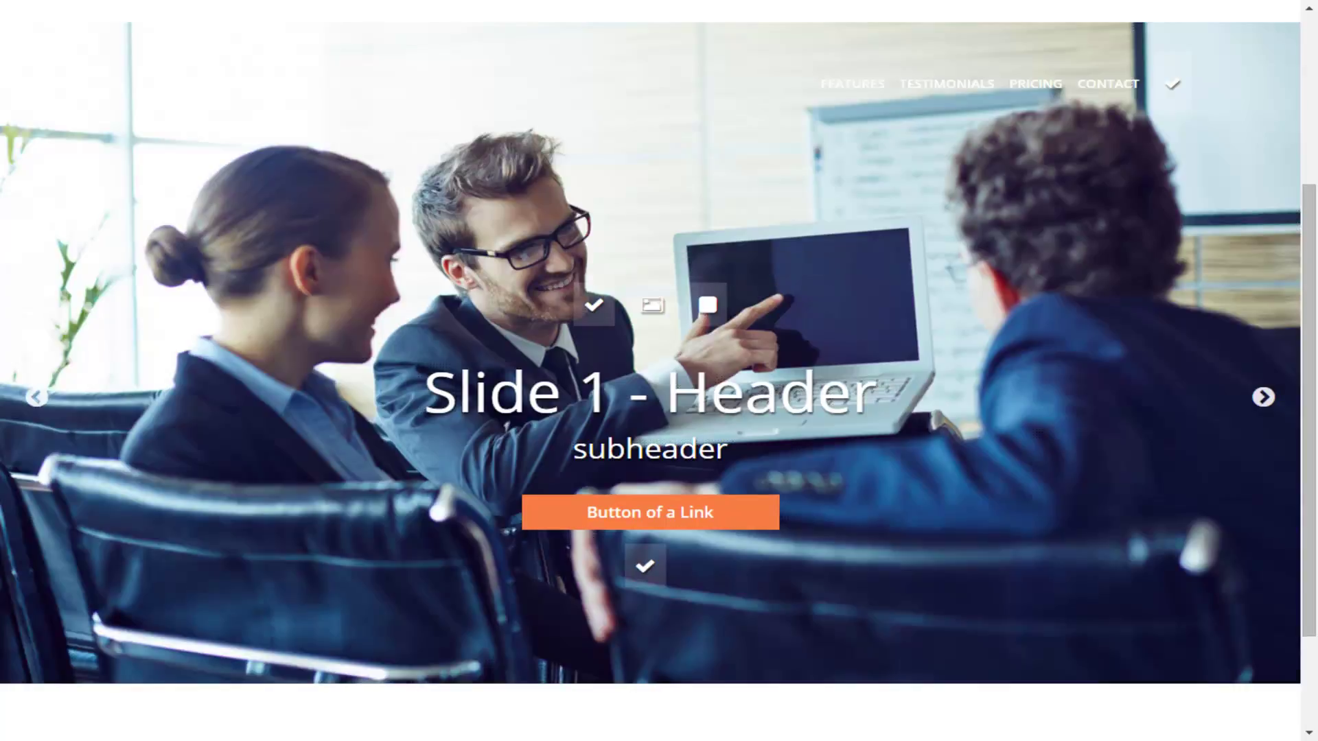
Step: Change slide 1's header to "Great Web Design" and its subheader to "All For Your Business"
scroll(650, 381, up, 2)
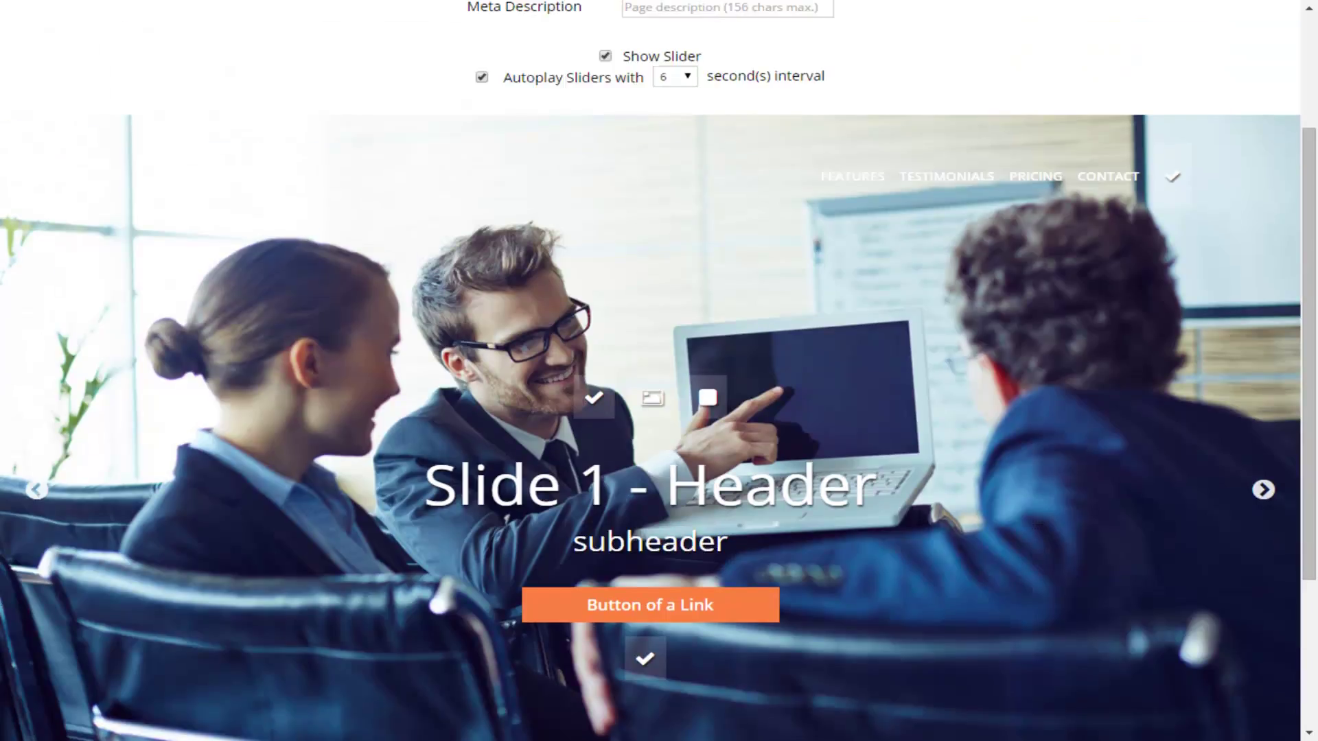
scroll(650, 439, down, 2)
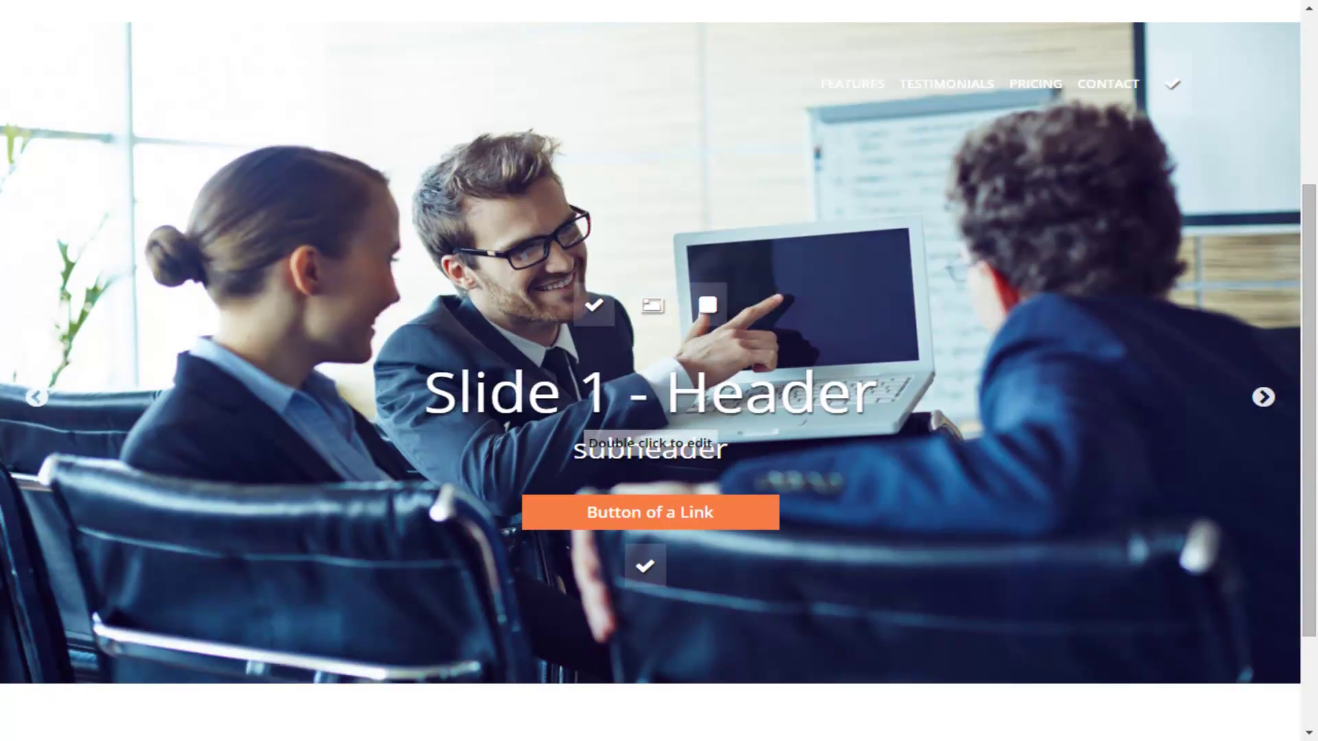
scroll(650, 426, down, 2)
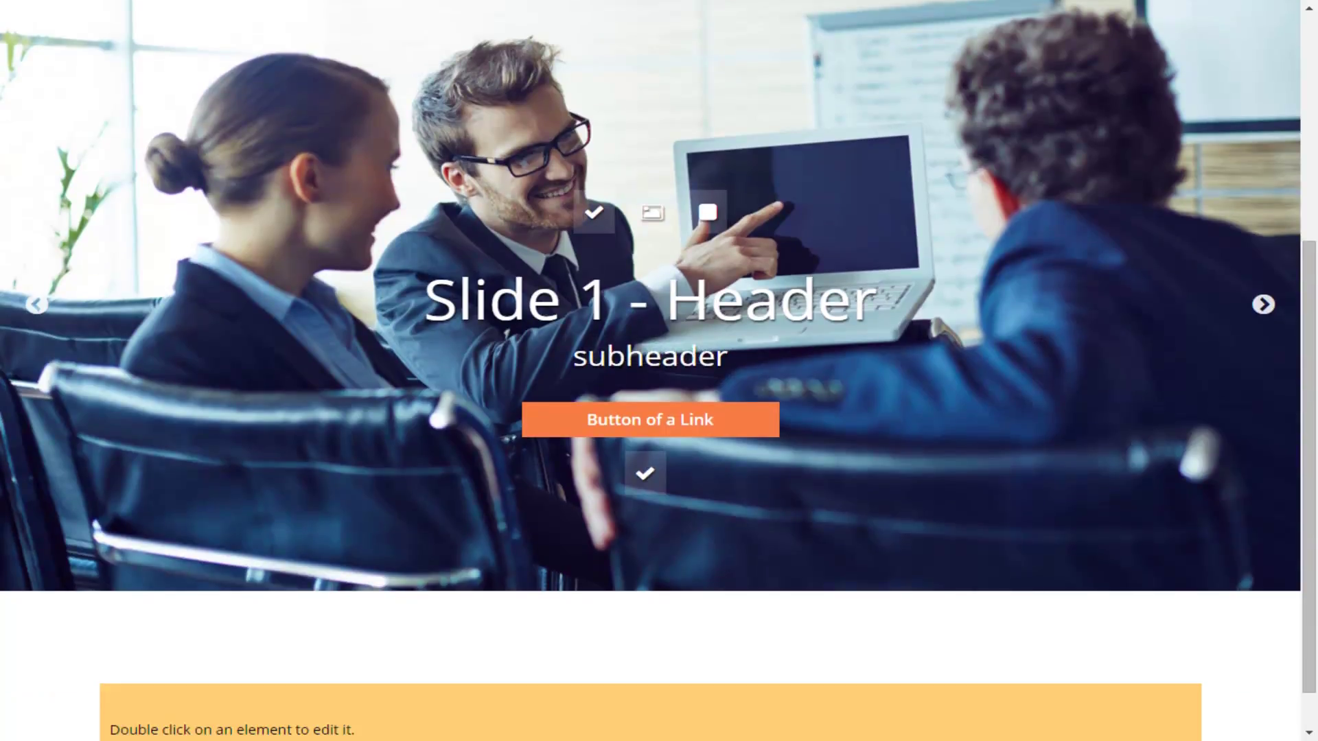
scroll(650, 425, up, 2)
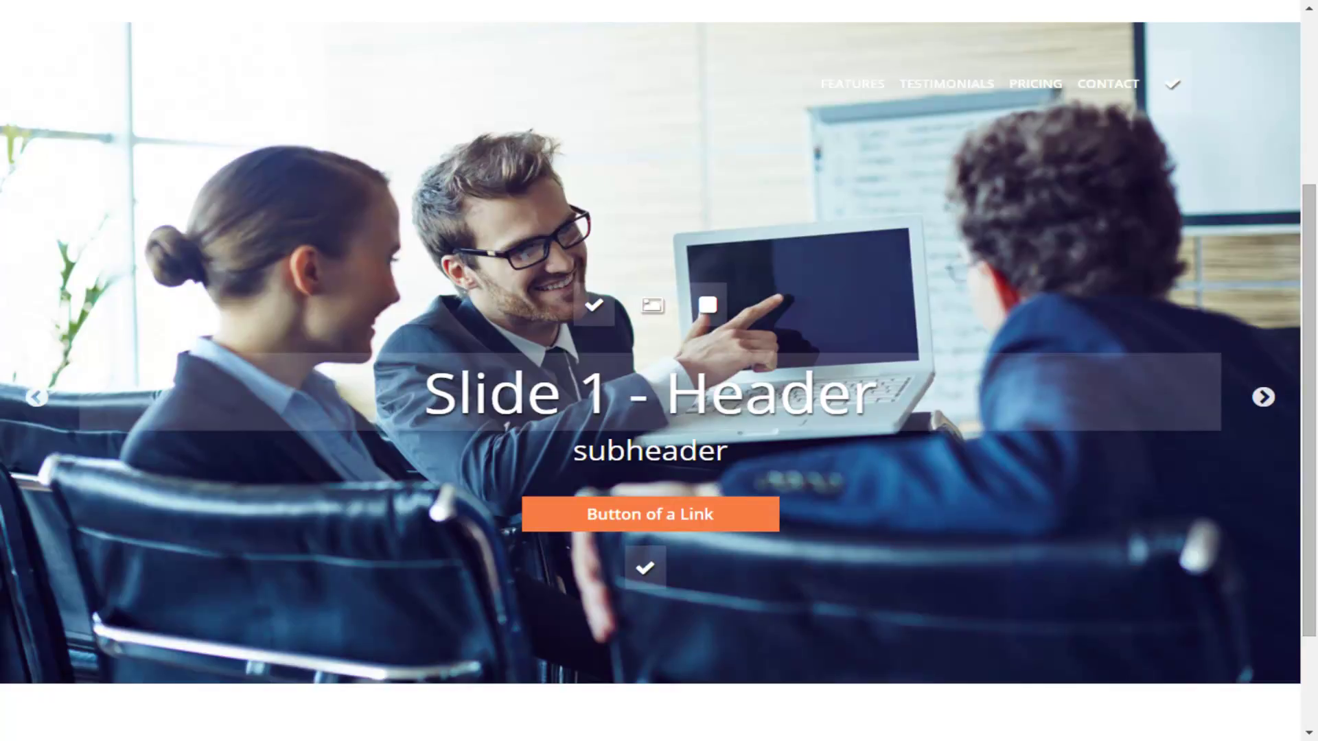
text(Great Web Design)
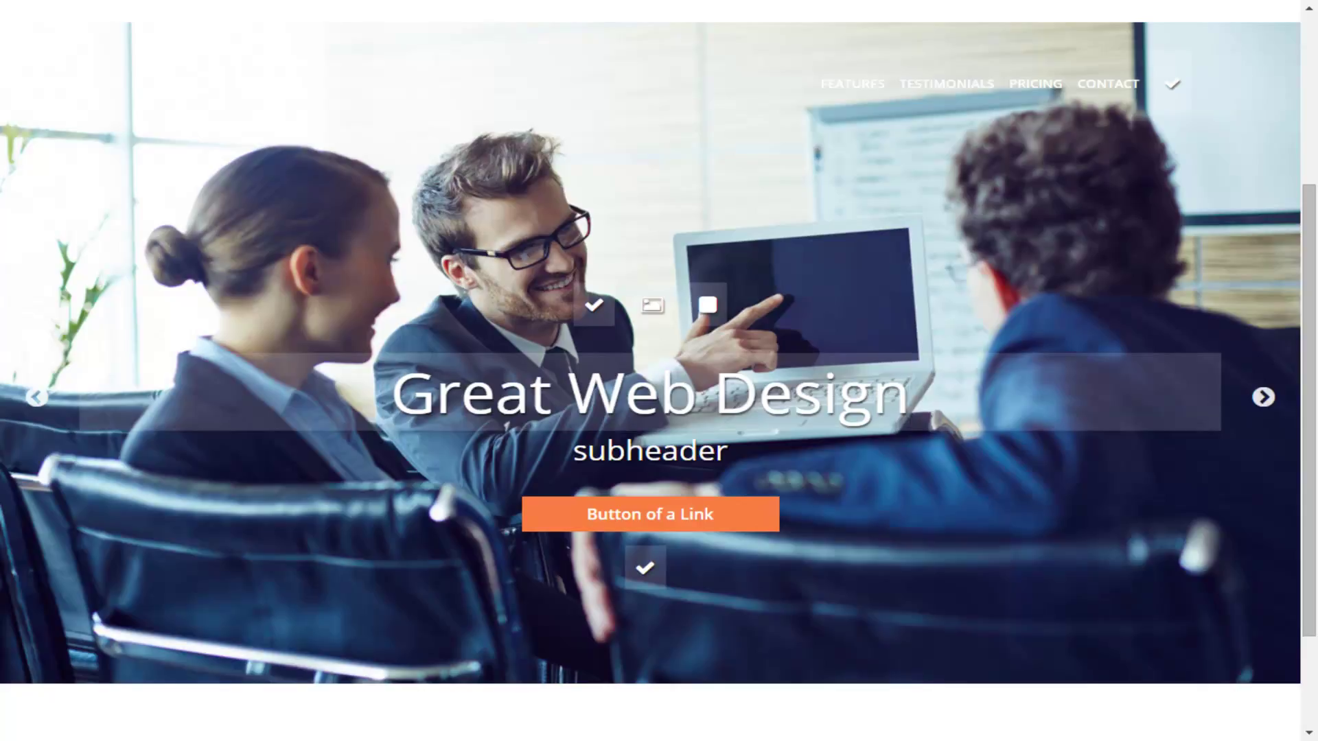
double_click(812, 394)
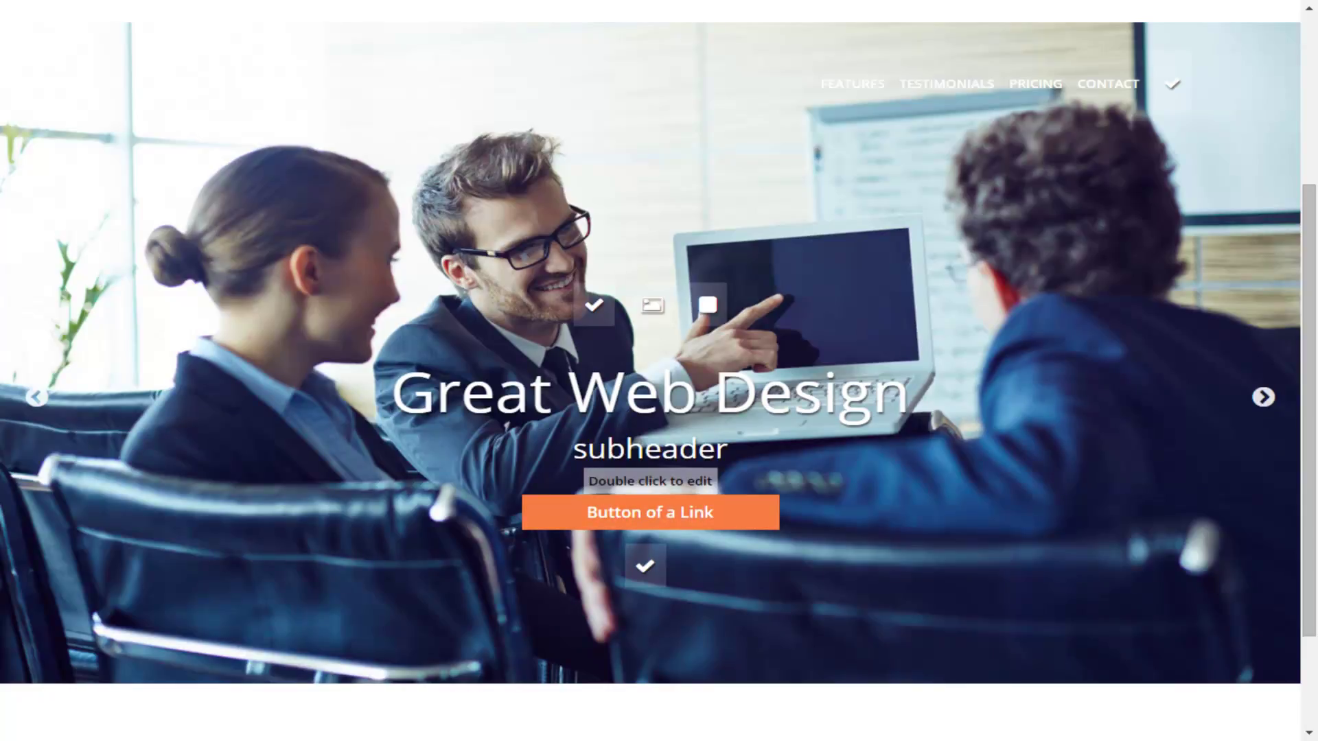
double_click(649, 452)
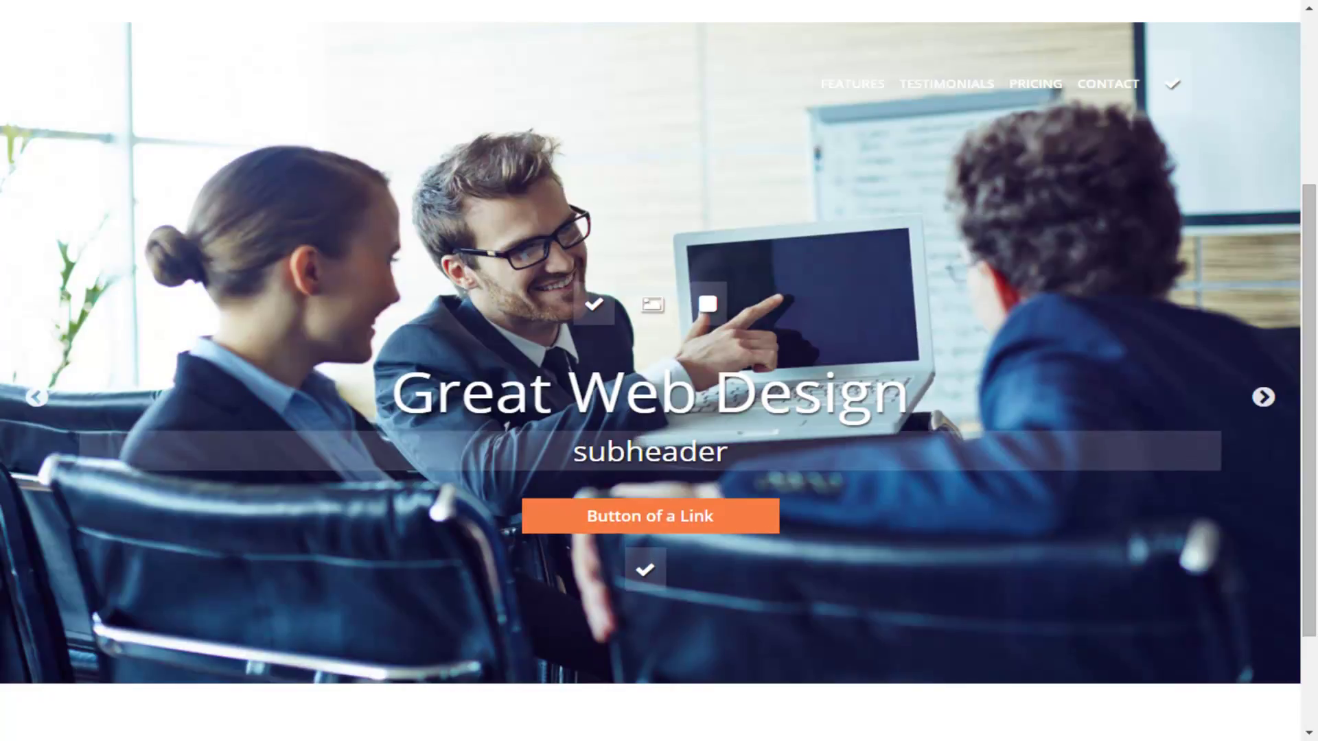
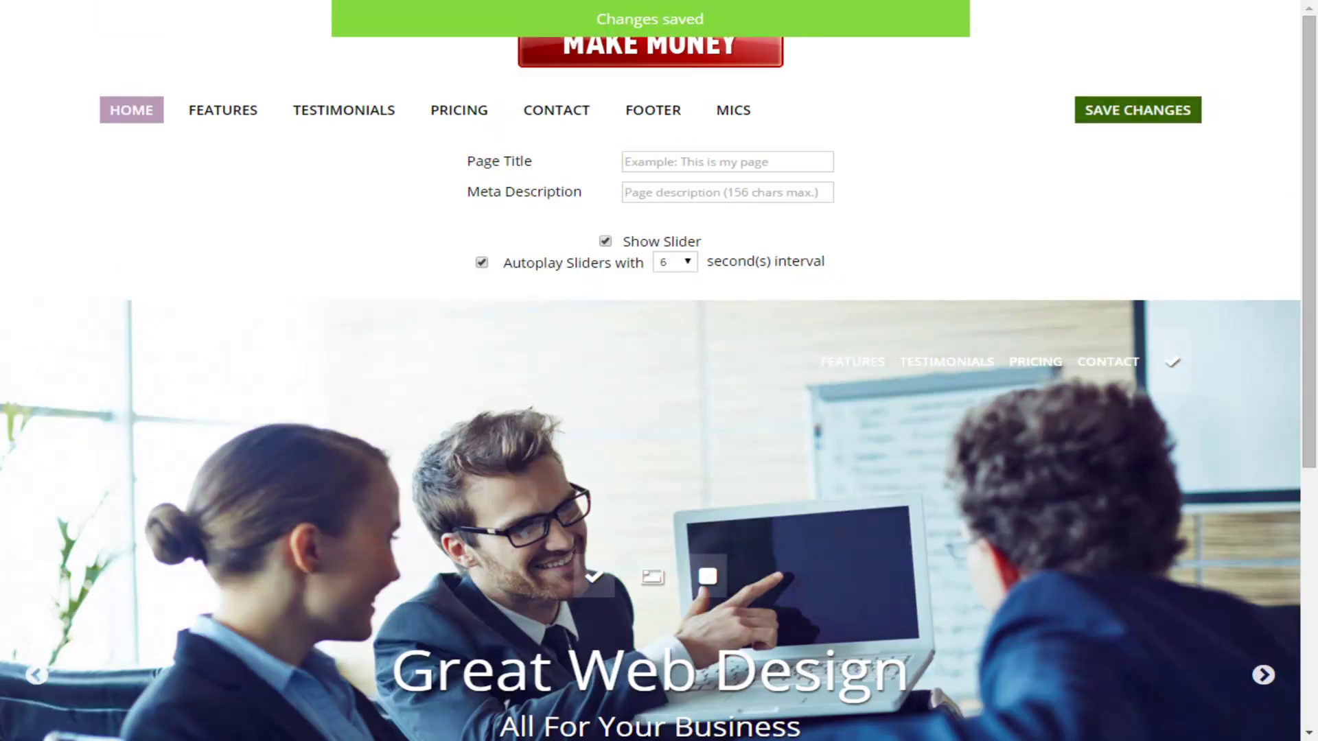
Step: Advance the home page slider from the "Great Web Design" slide to slide 2
scroll(659, 371, down, 4)
scroll(659, 371, up, 3)
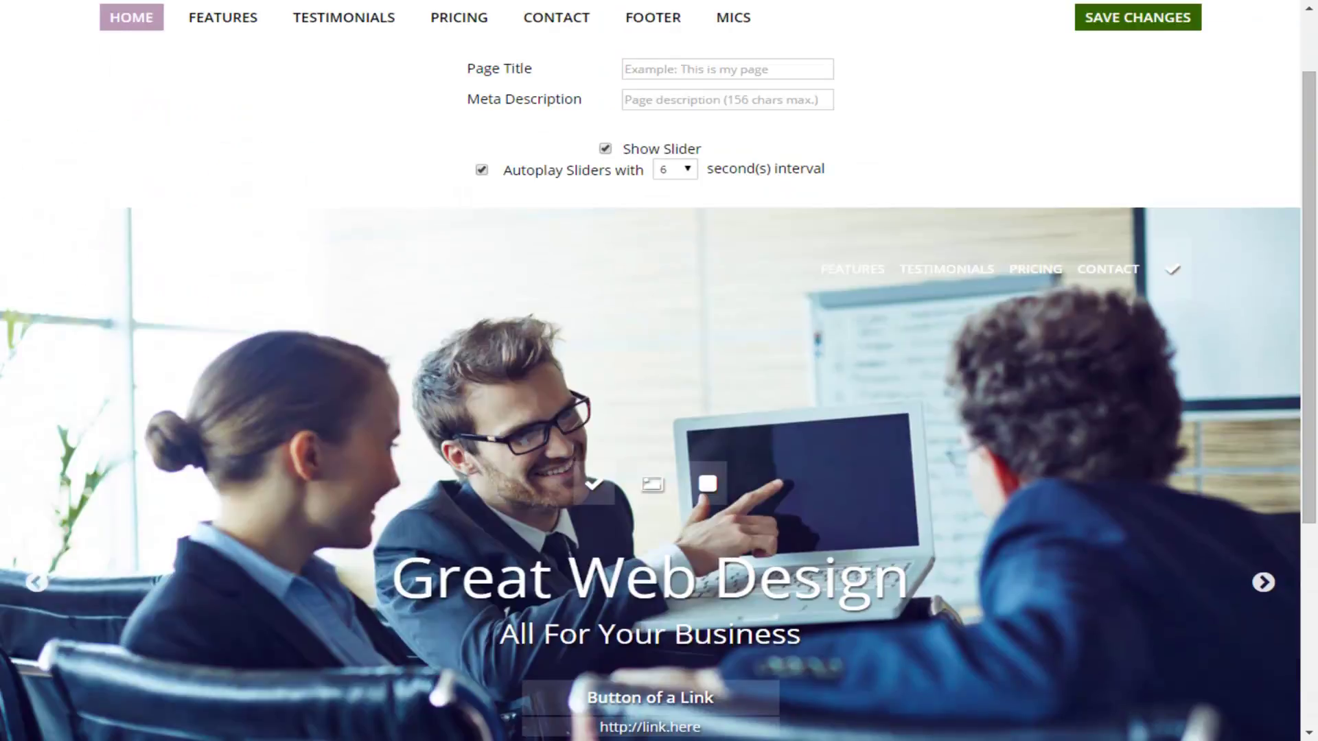
scroll(659, 371, down, 1)
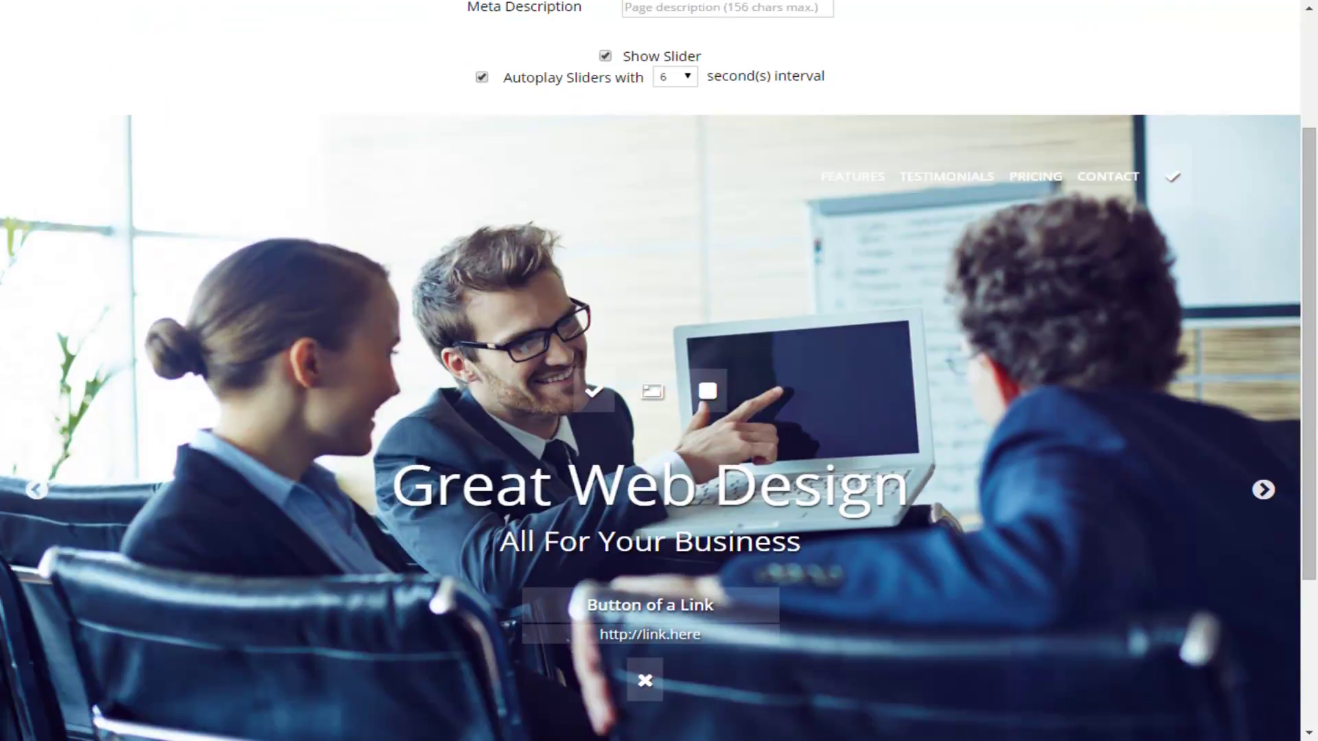
scroll(658, 371, down, 1)
scroll(659, 371, up, 1)
click(1262, 489)
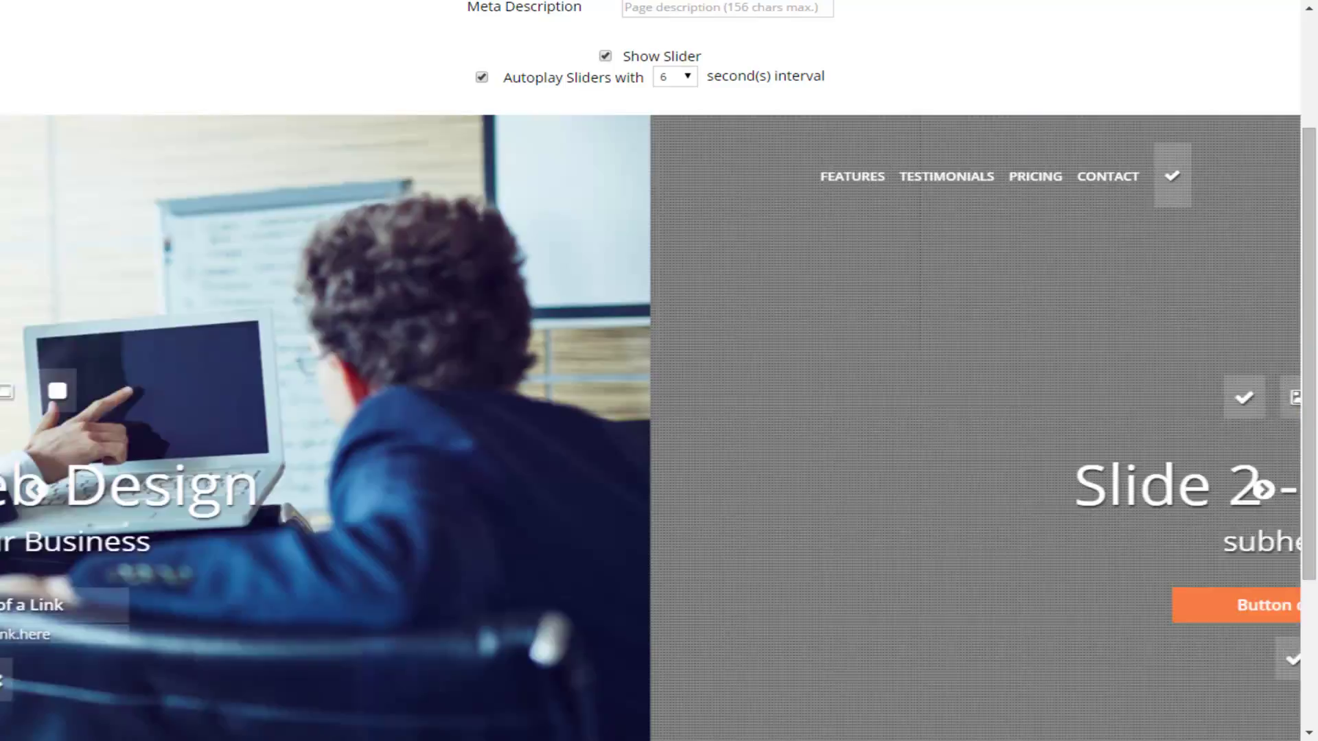
scroll(650, 529, down, 1)
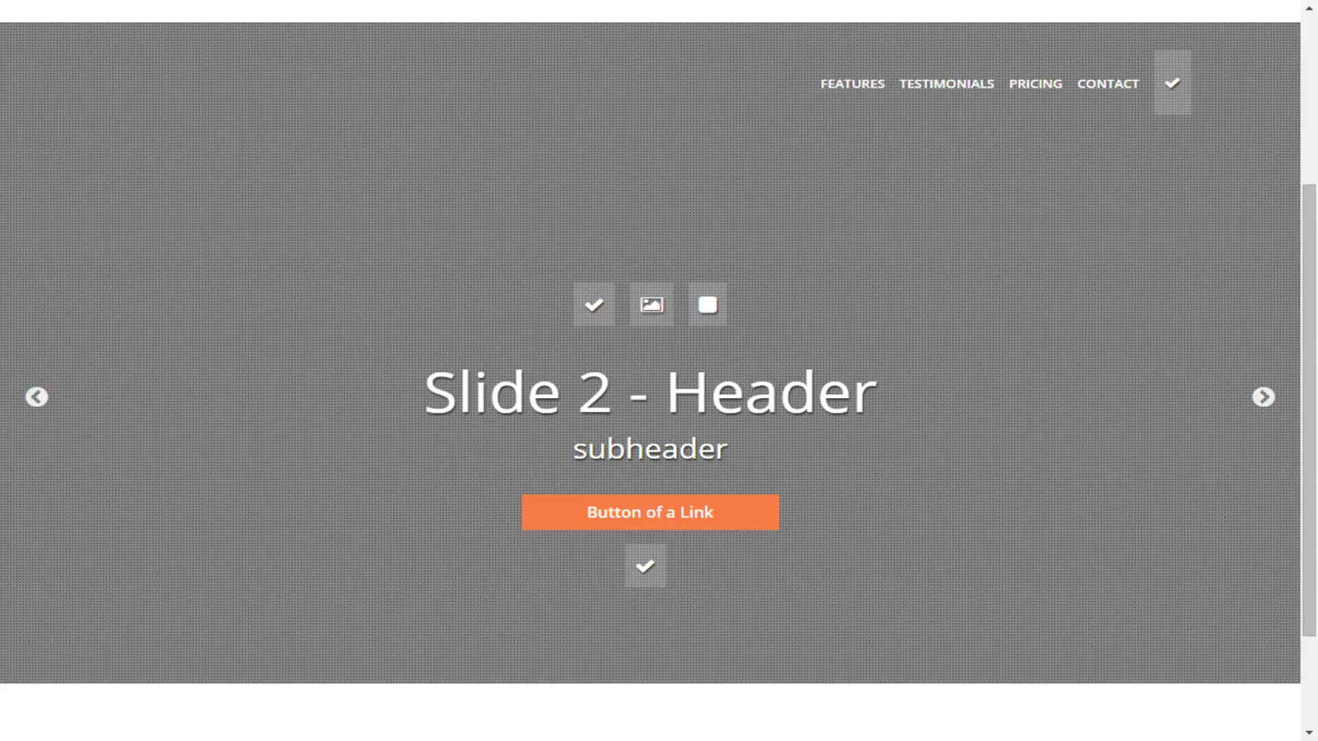
scroll(651, 385, up, 2)
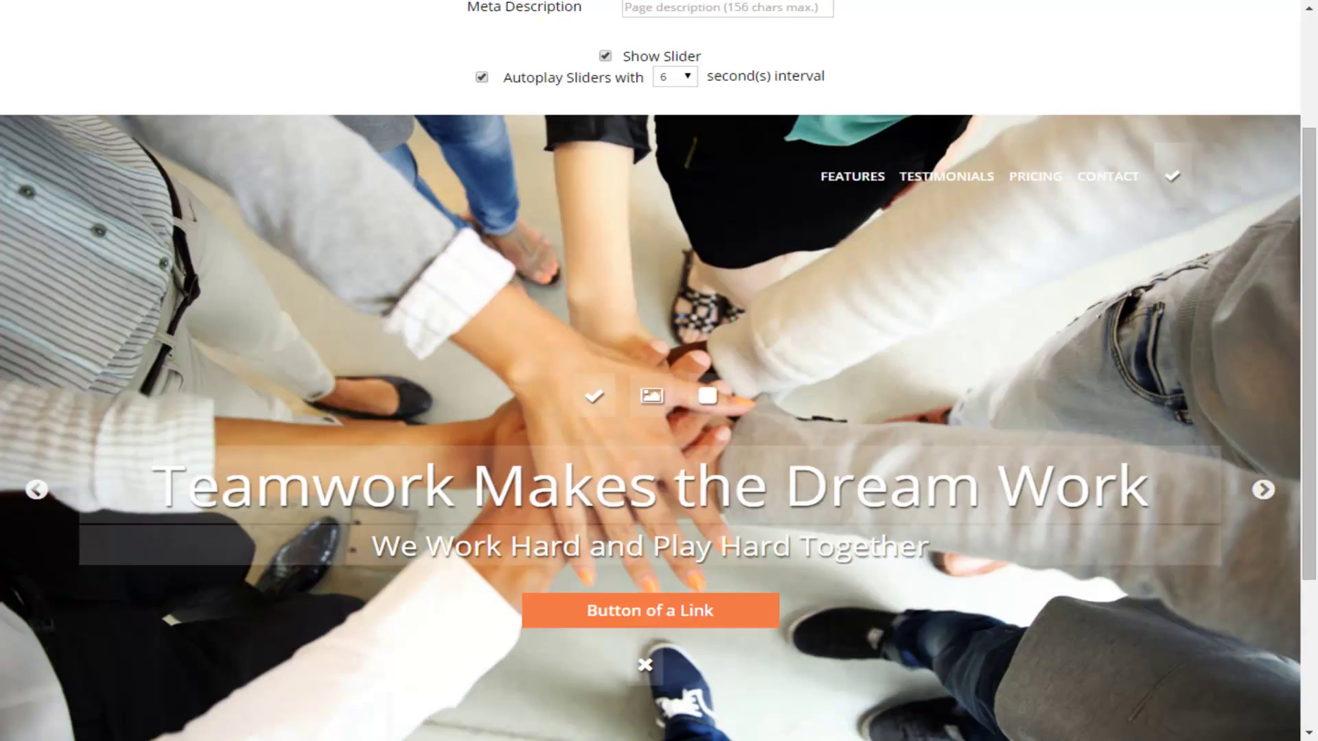
Step: Go to the "Personal Attention" slide, try it without the image filter, and turn off the slide's visibility
click(36, 489)
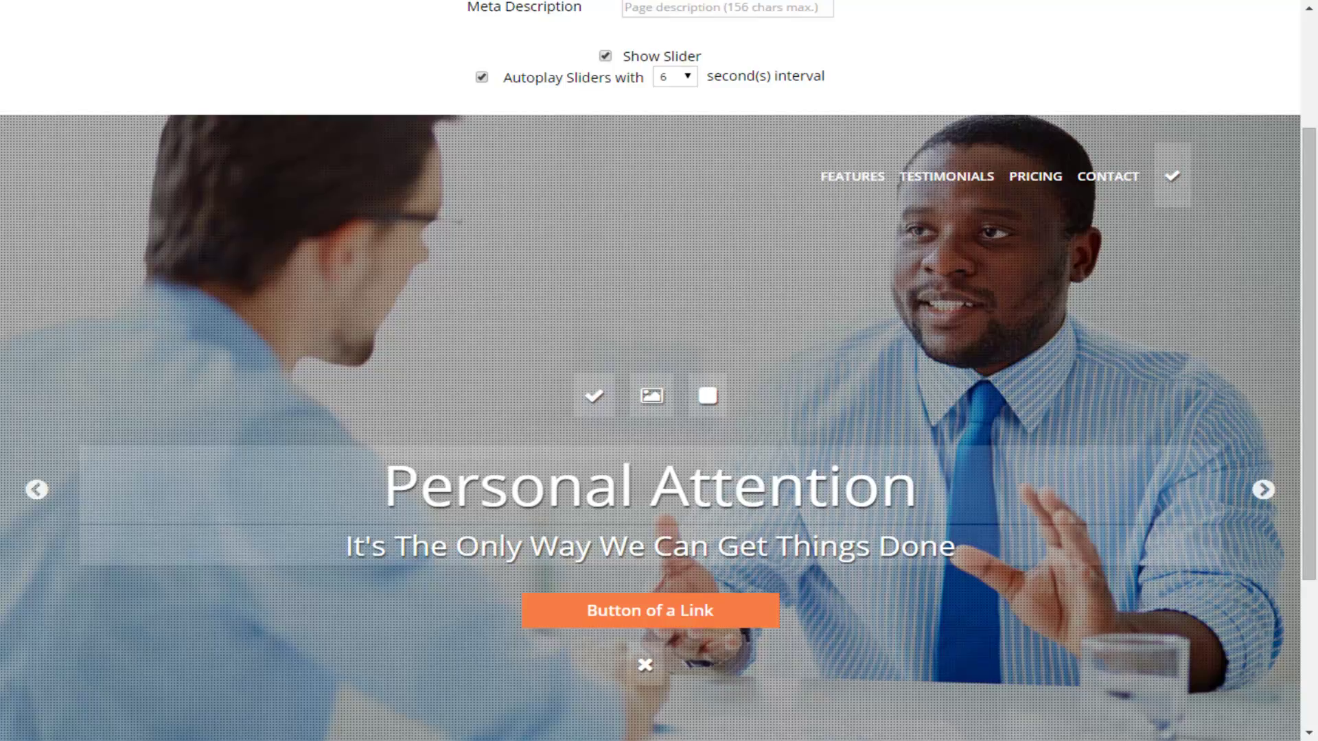
click(708, 396)
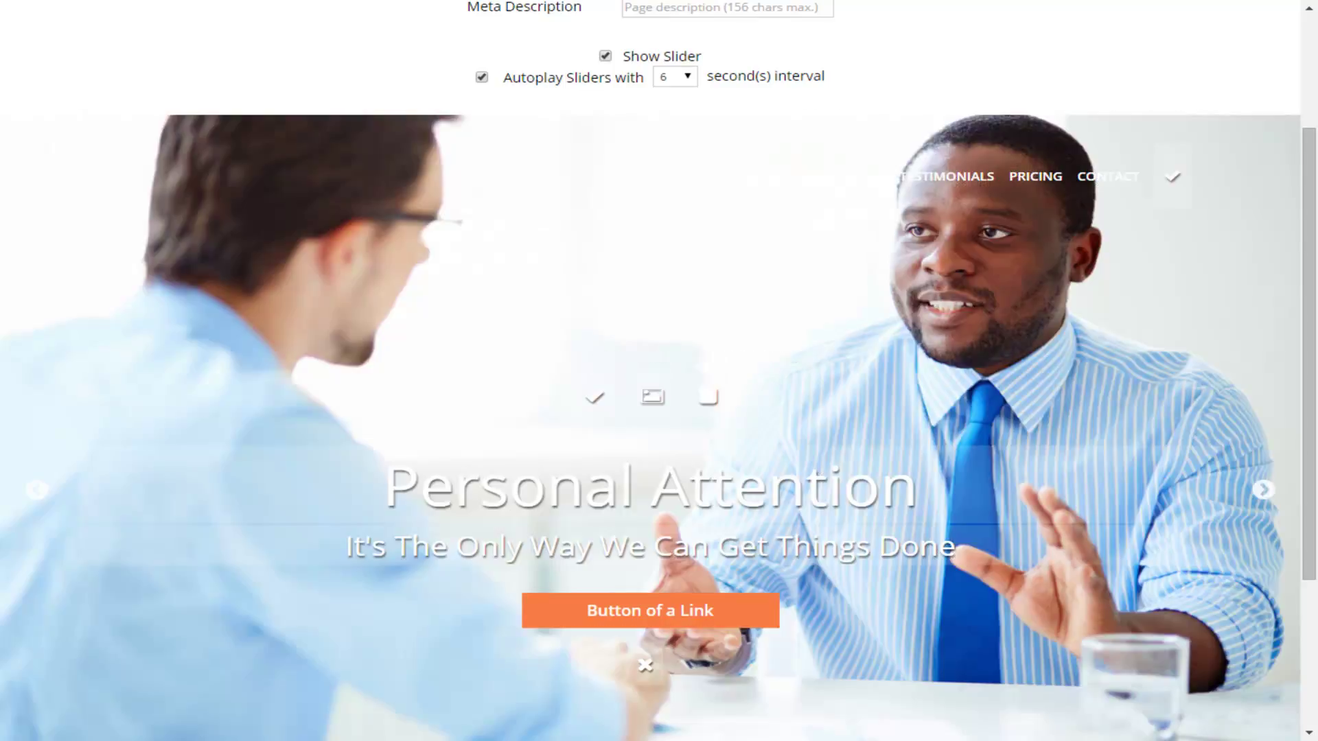
click(708, 396)
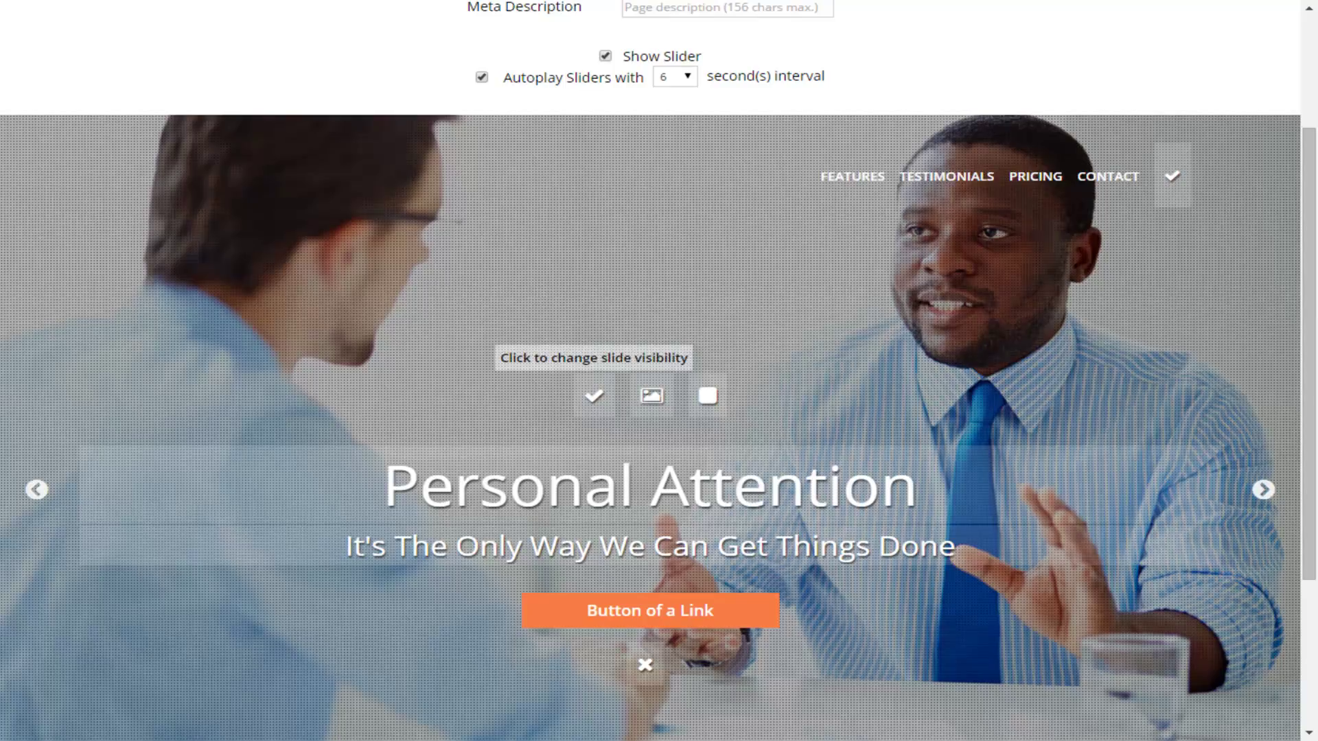
click(593, 396)
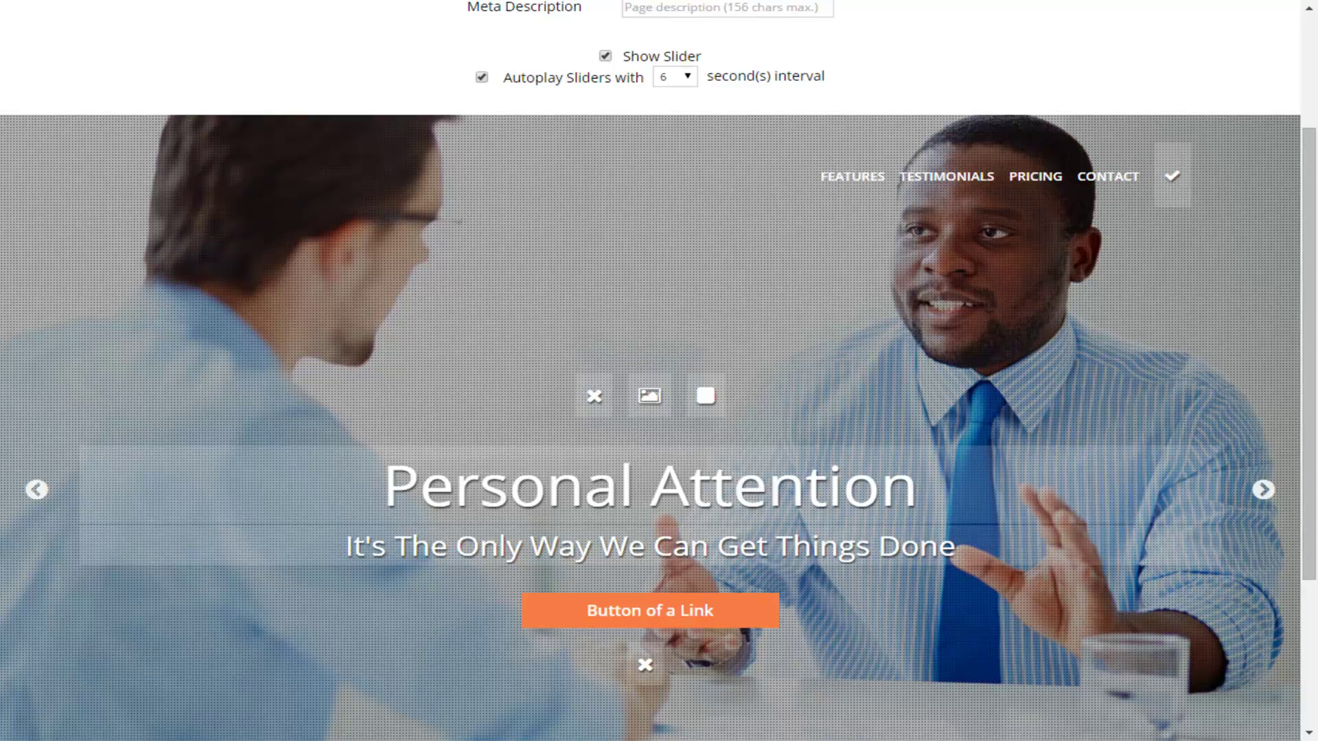
Step: Set the slider's autoplay interval to 10 seconds
scroll(658, 412, down, 3)
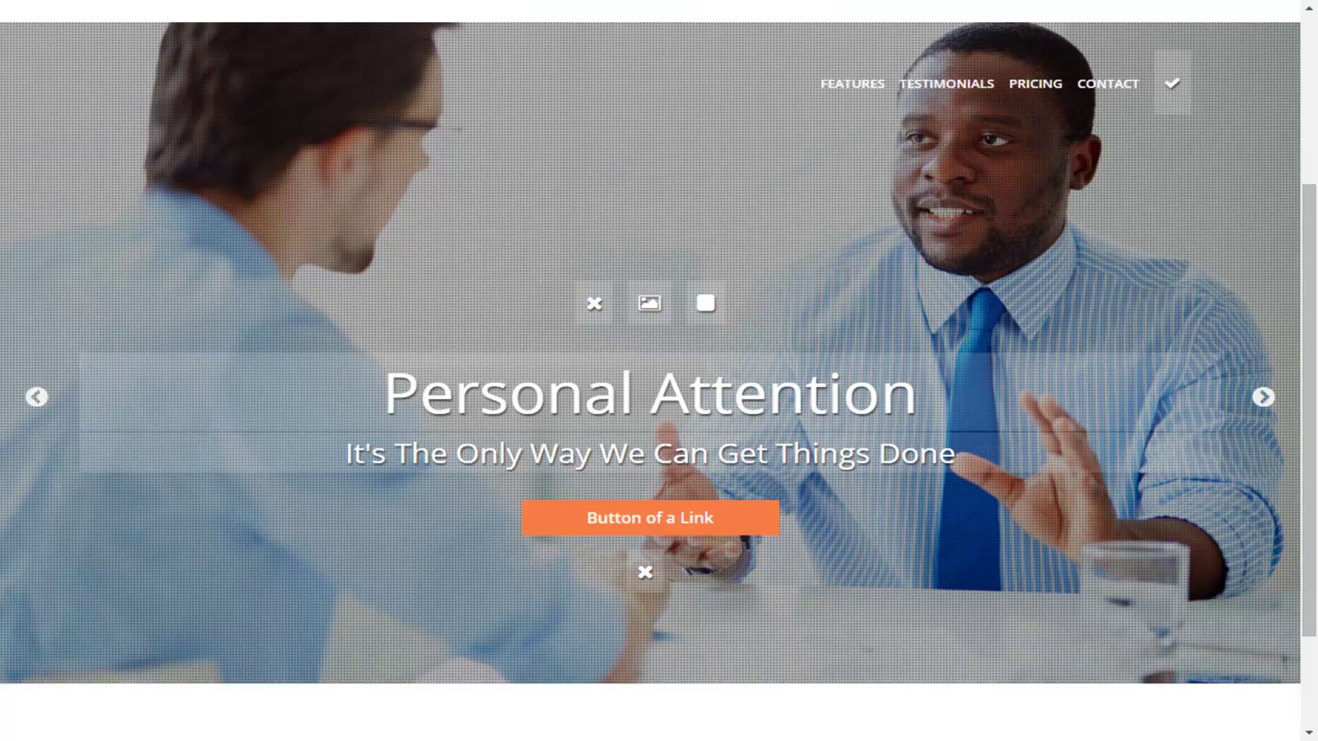
scroll(659, 411, up, 3)
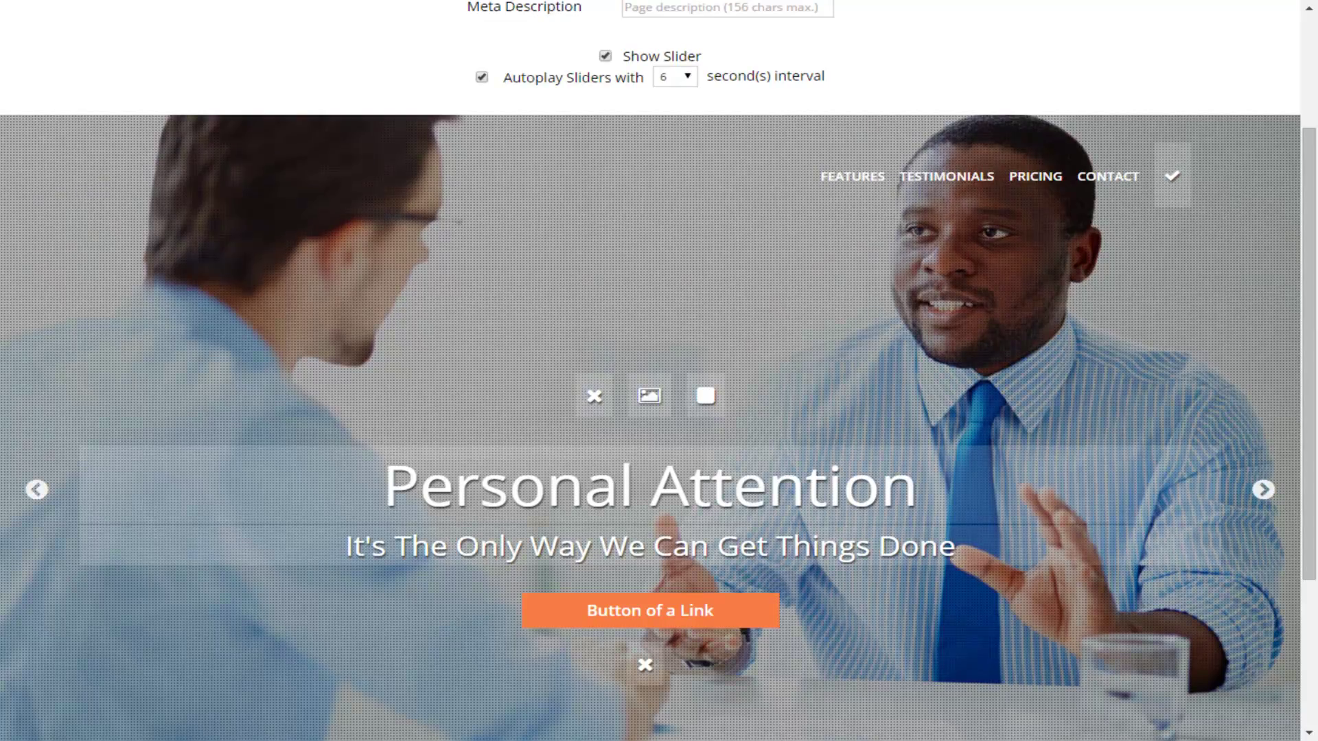
click(674, 76)
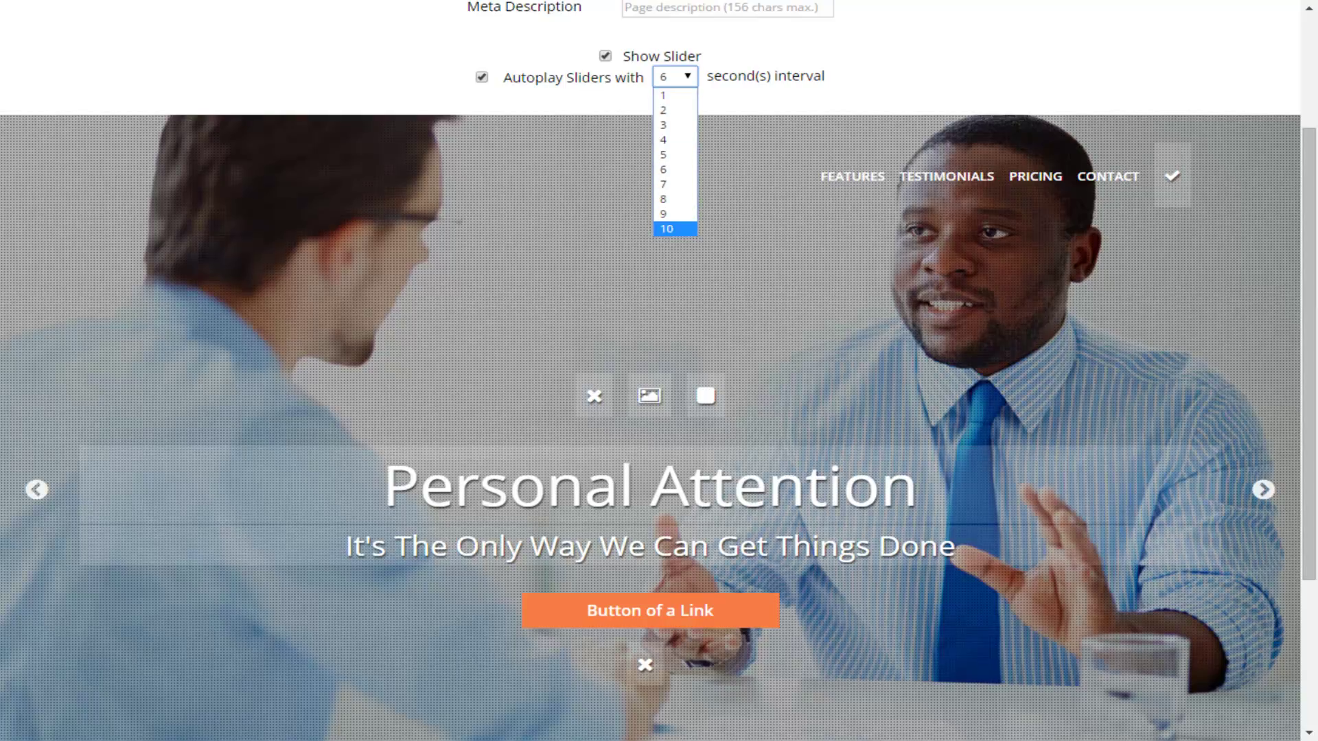
key(Escape)
key(Down)
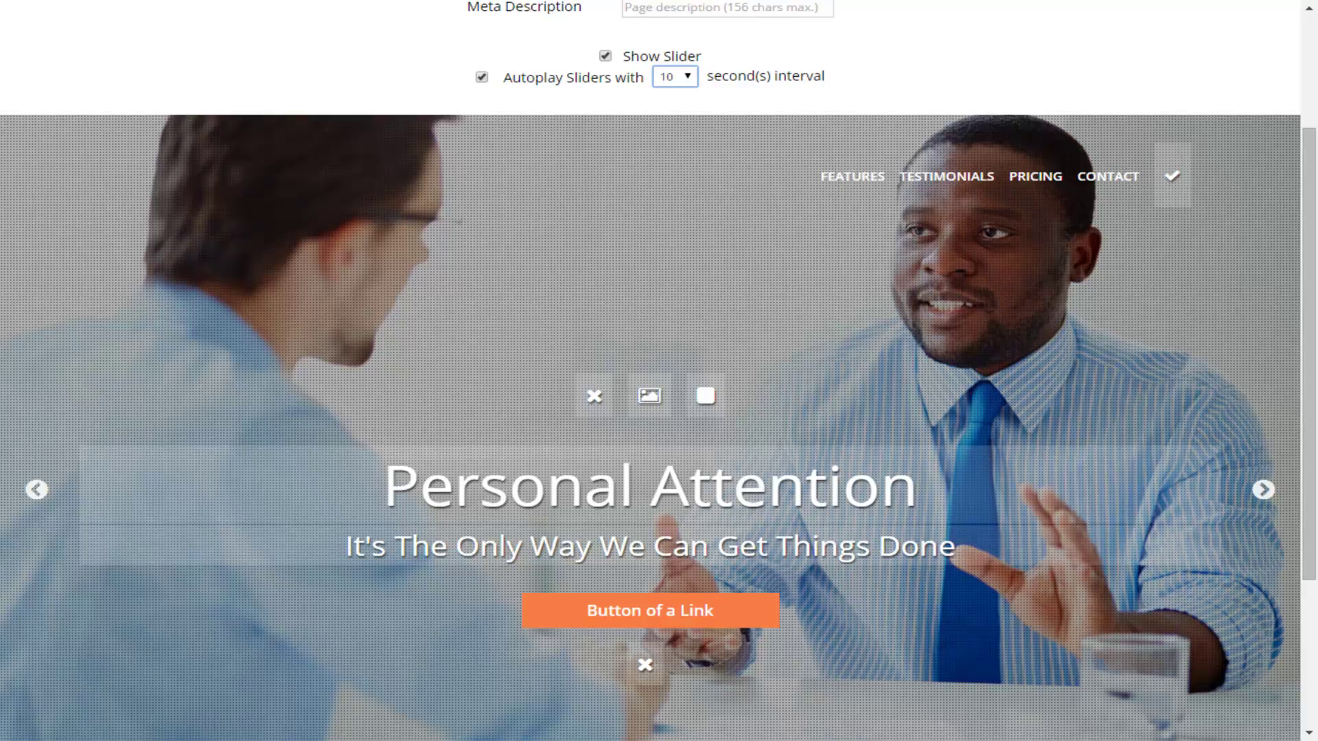
Step: Set the page title to "Signature Web Design" and the meta description to "Houston, TX Web Design Firm", and save the home page changes
scroll(650, 412, up, 3)
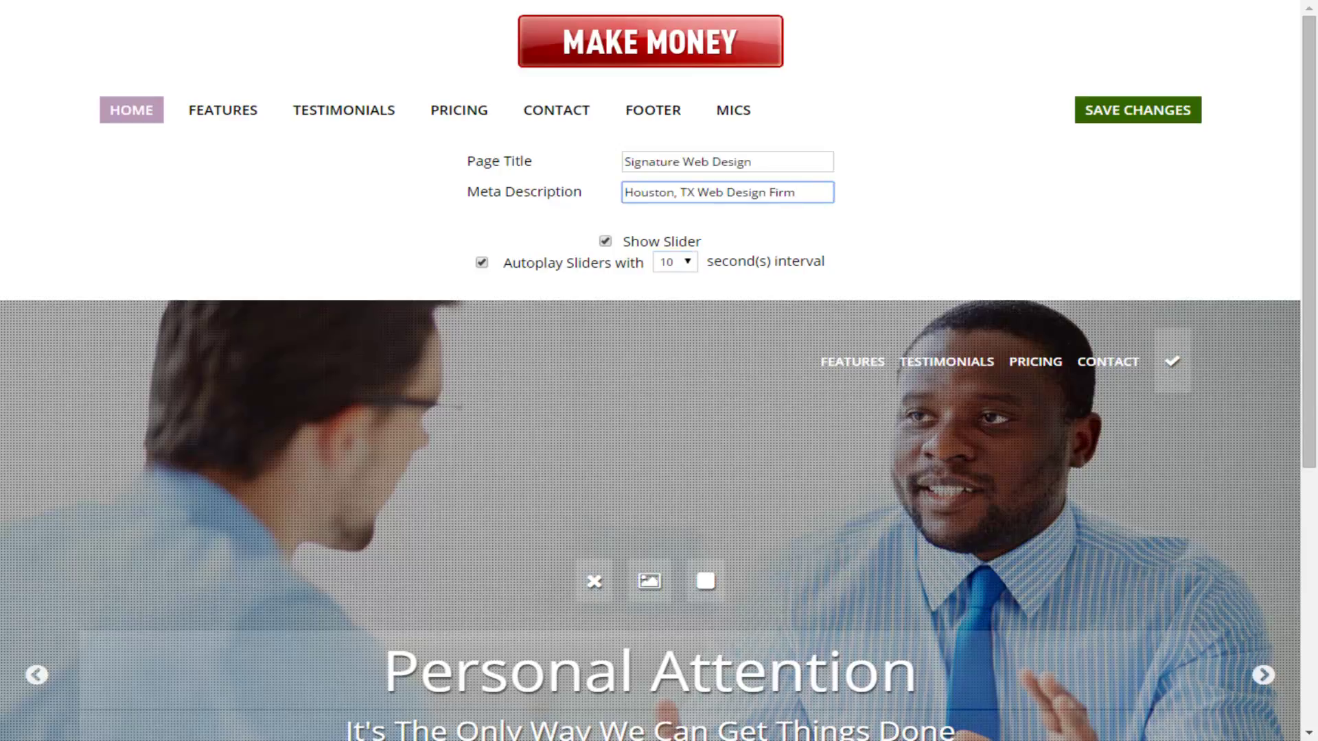
click(1137, 110)
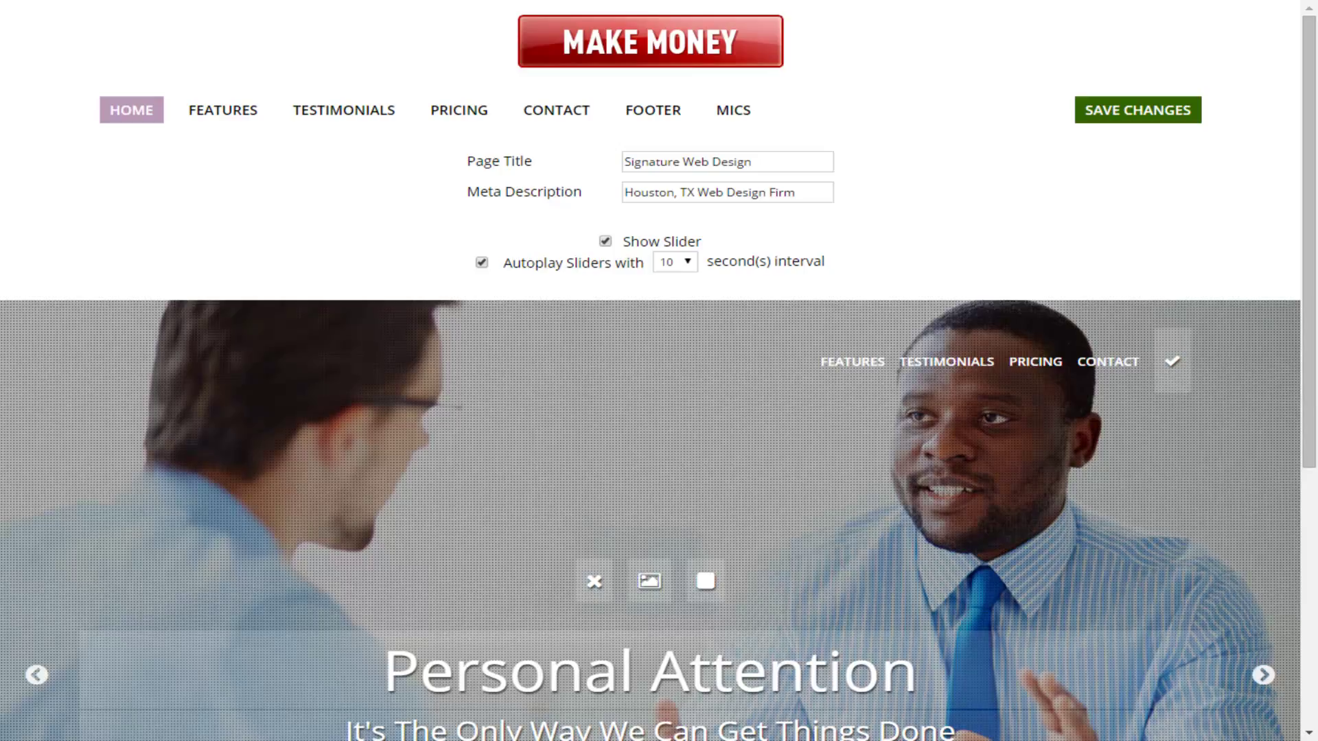
Step: Open the Features page, keep the page enabled, and display its features in two columns
click(222, 110)
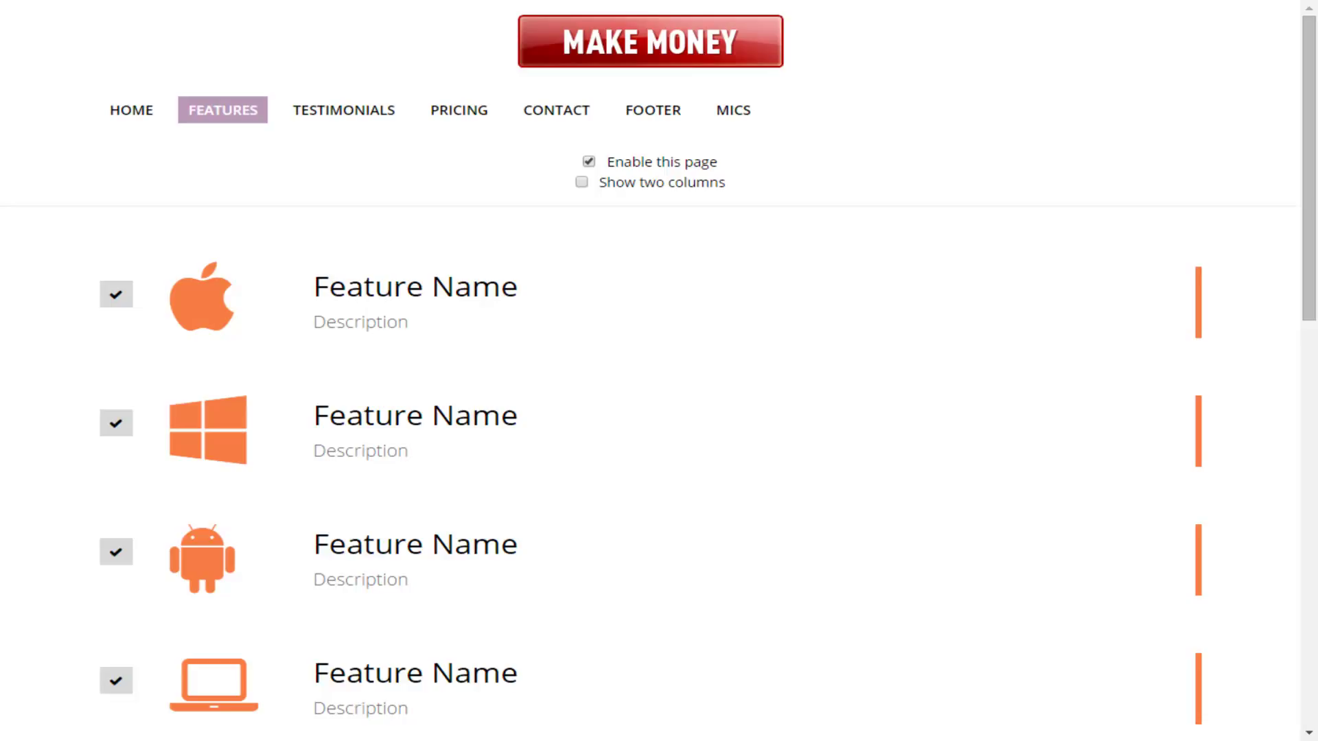
click(589, 161)
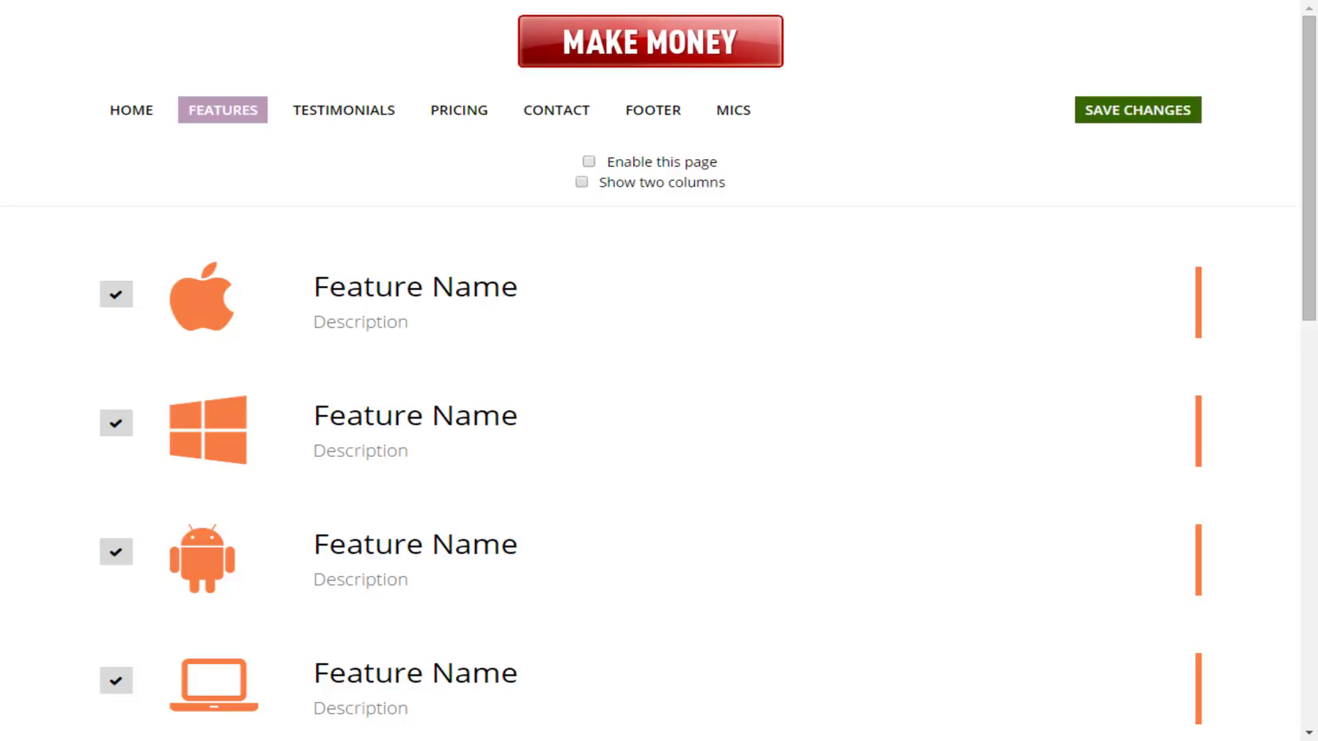
click(589, 162)
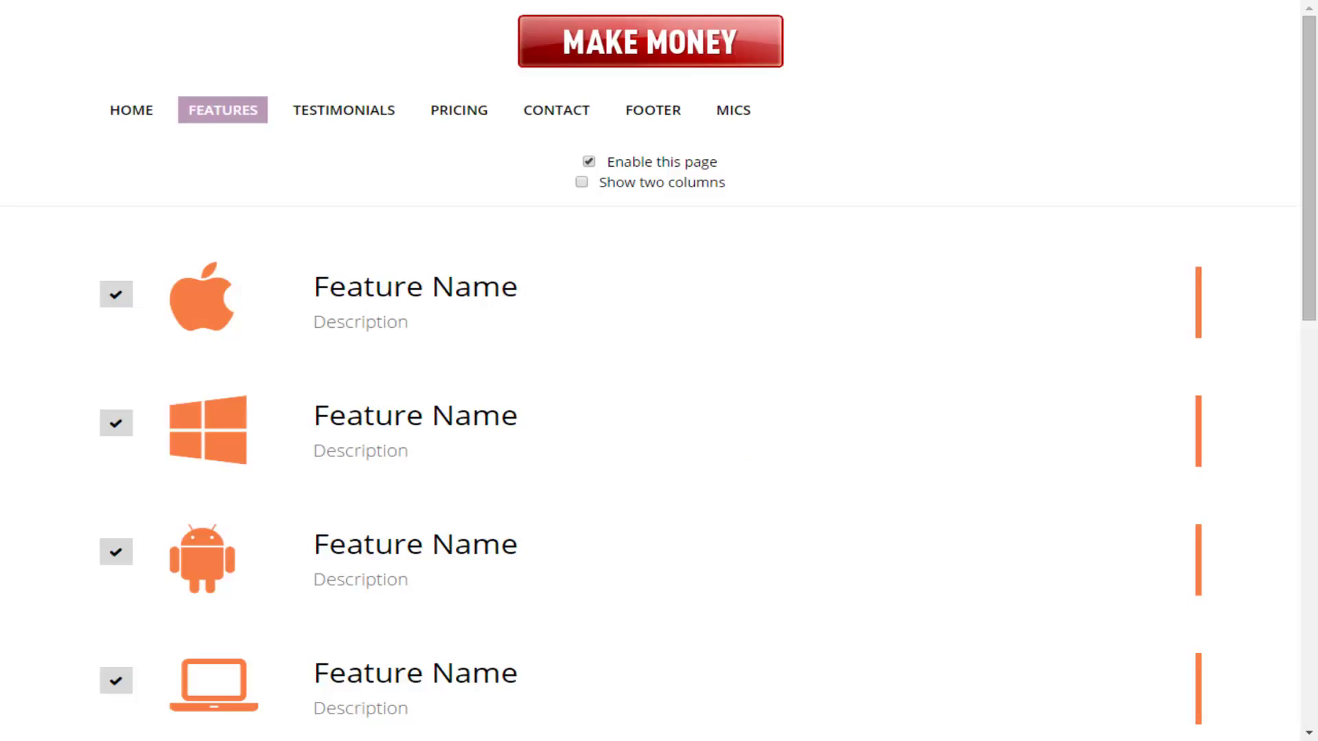
click(581, 182)
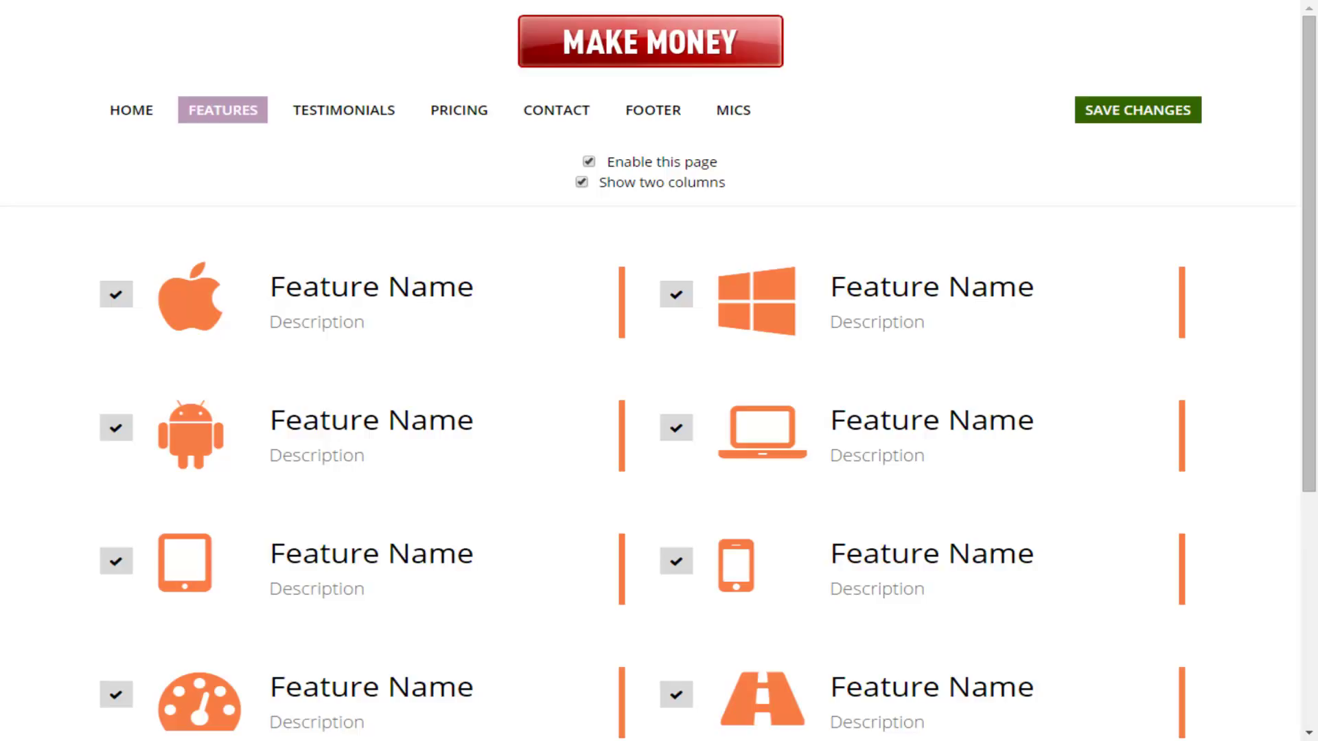
click(581, 182)
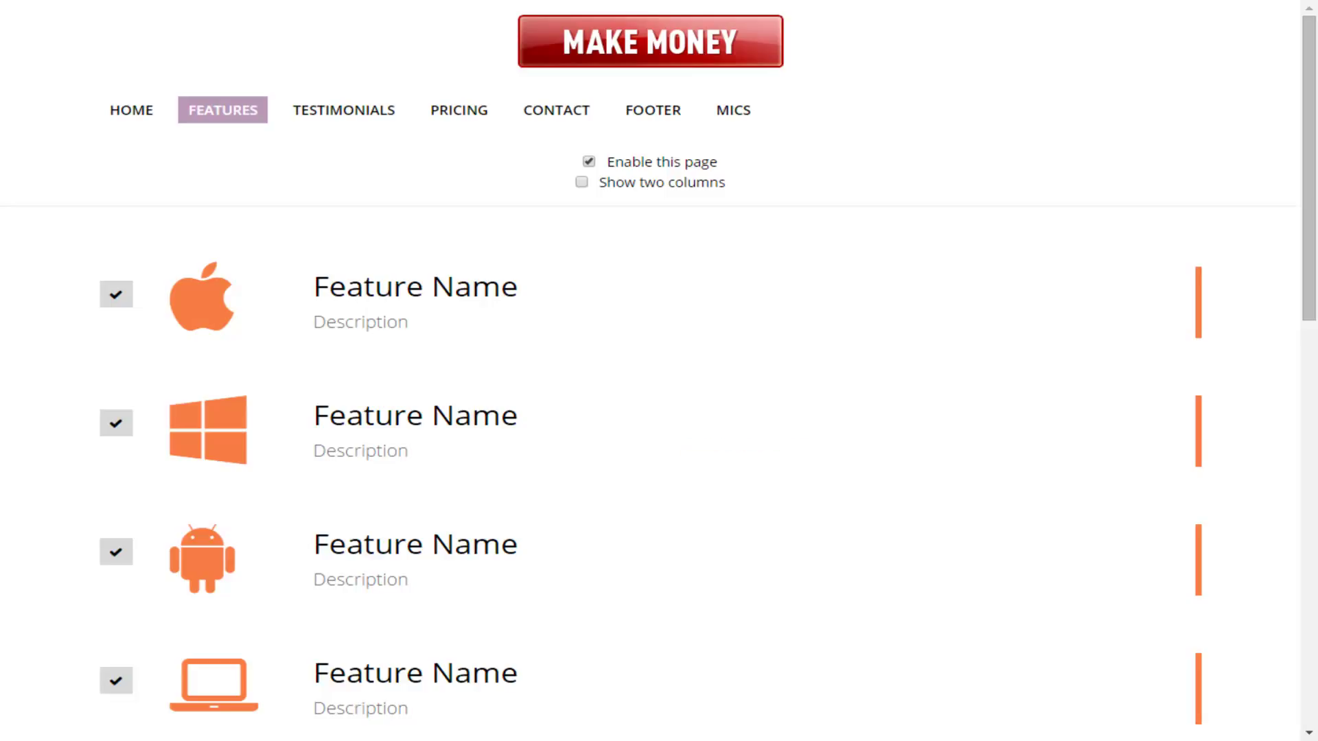
click(581, 182)
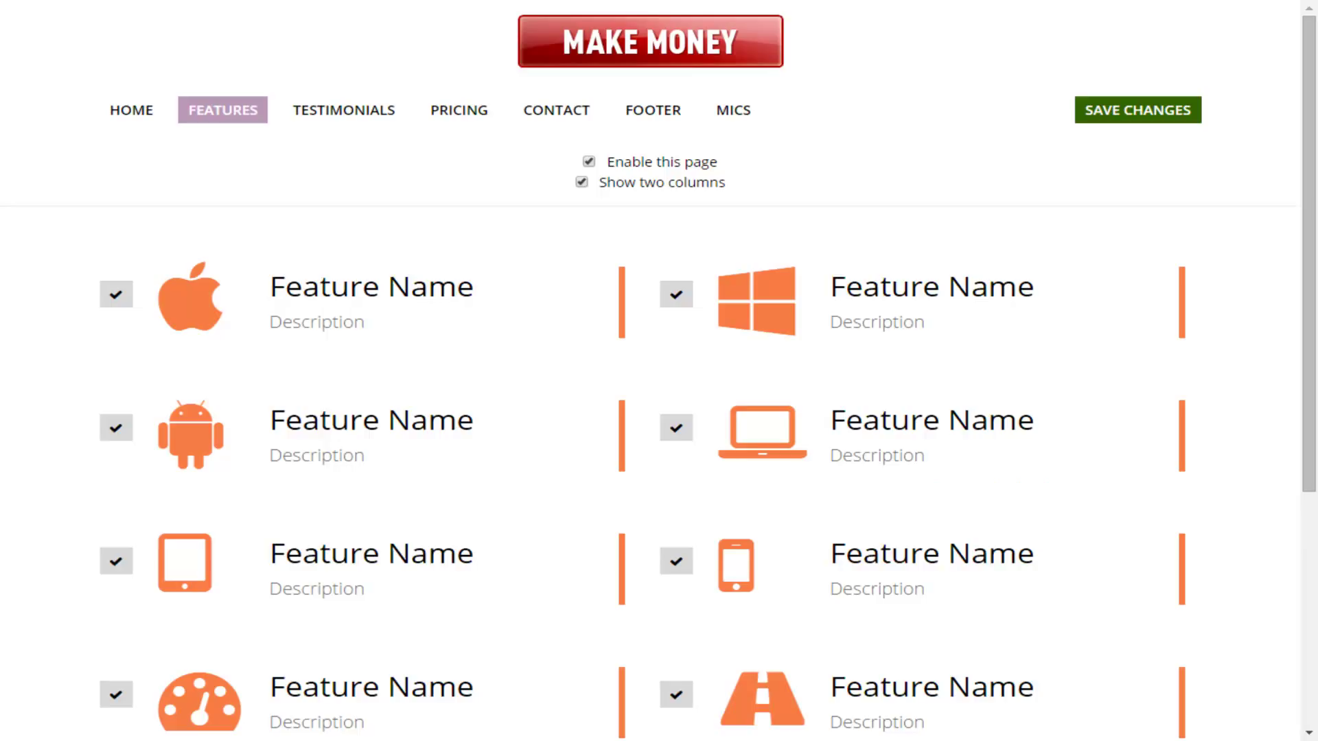
Step: Turn off the visibility of the tablet, phone, gauge, road, compass and key features
scroll(659, 371, down, 5)
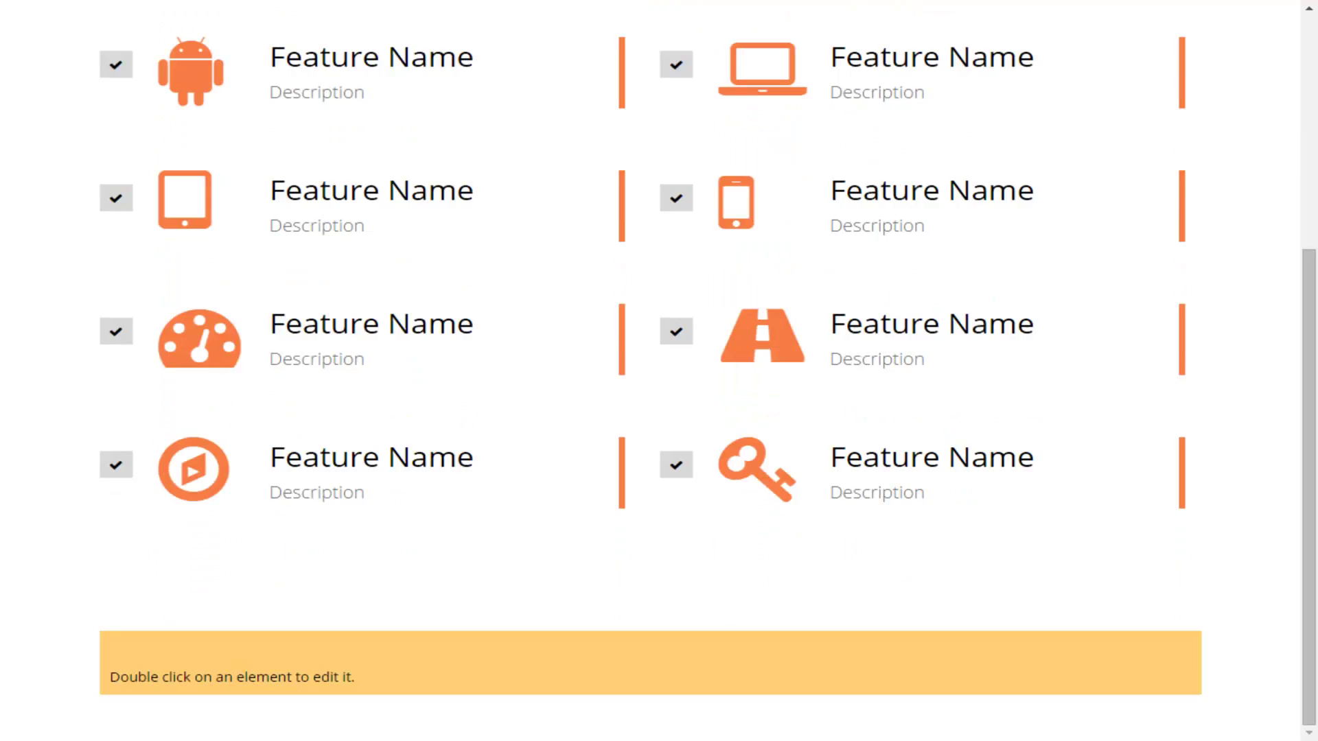
scroll(659, 371, up, 3)
scroll(659, 371, up, 1)
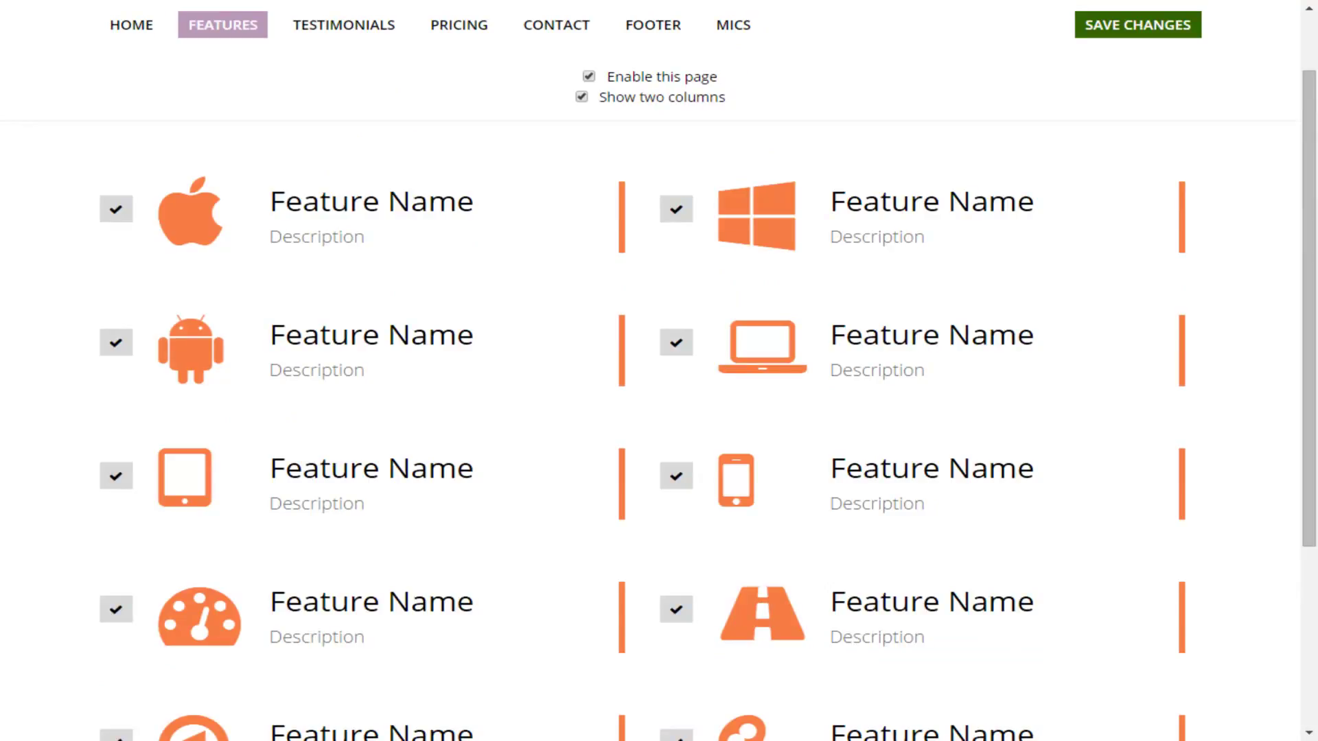
scroll(659, 371, down, 1)
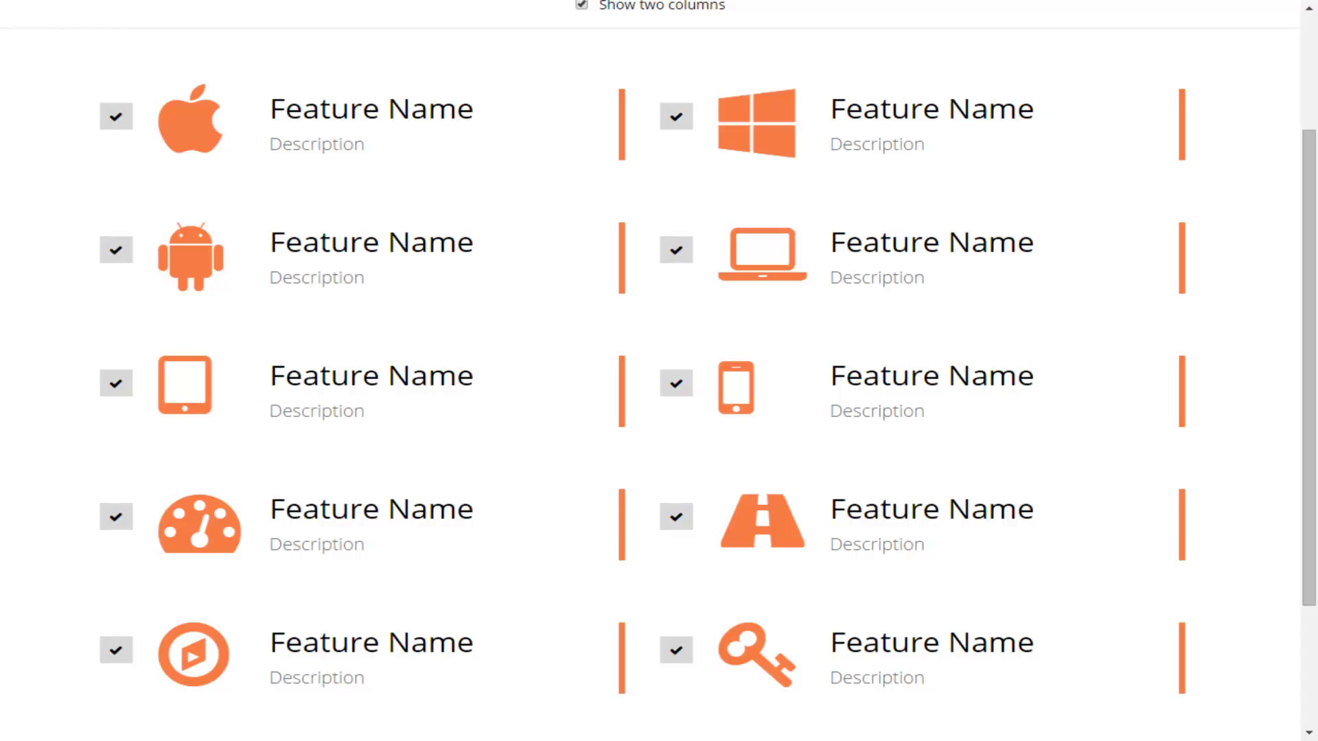
click(116, 650)
click(675, 650)
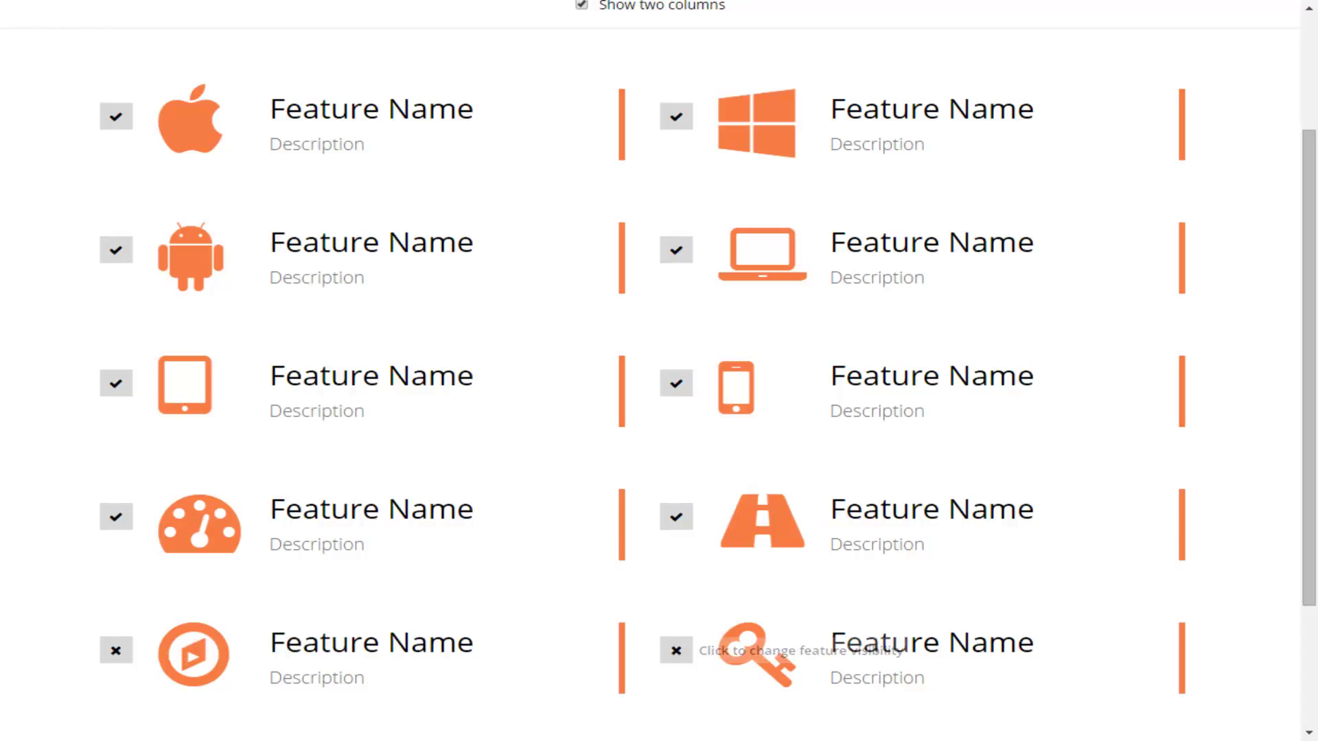
click(676, 516)
click(116, 516)
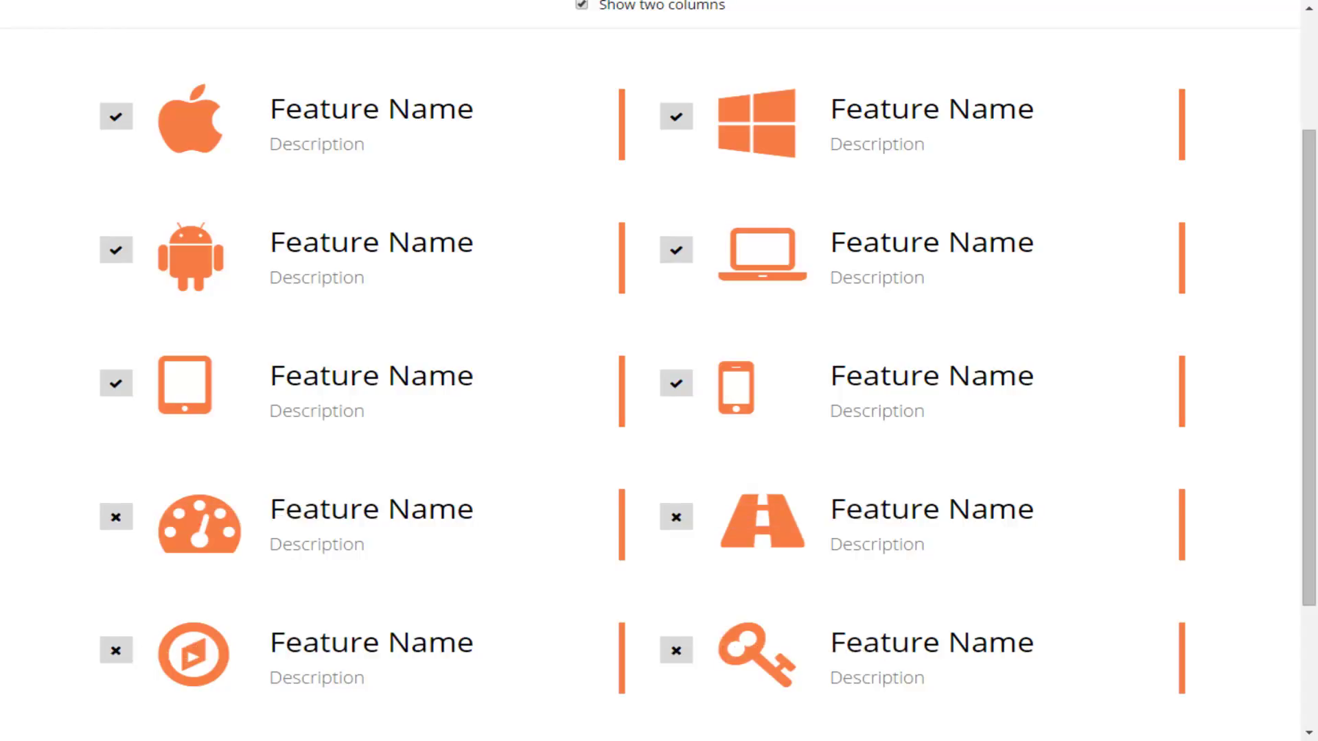
click(116, 383)
click(675, 383)
scroll(981, 659, up, 2)
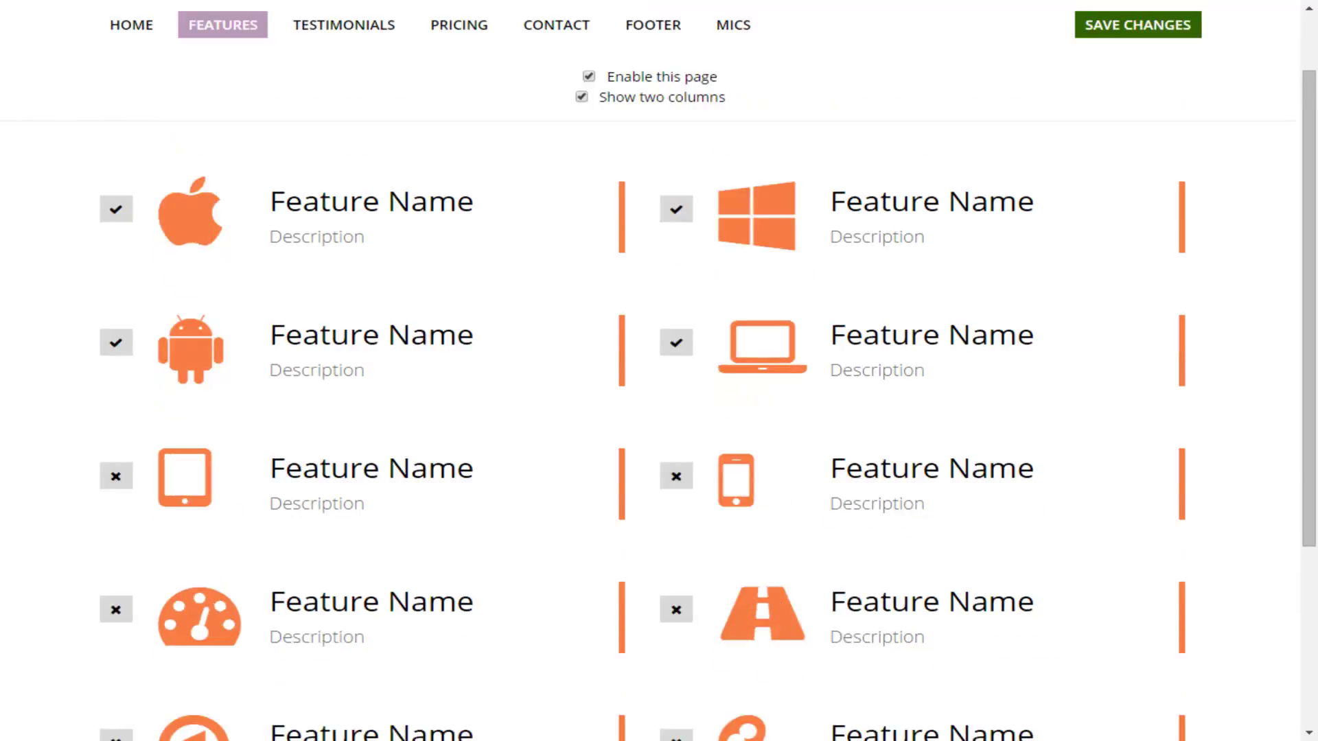
Step: Name and describe the four visible features: Apple Compatible/IoS Complant, Microsoft Compatible/Windows 10 Compliant, Android Compatible/Google Compliant, Home Compatible/4K Compatible
scroll(659, 371, up, 1)
scroll(658, 371, down, 1)
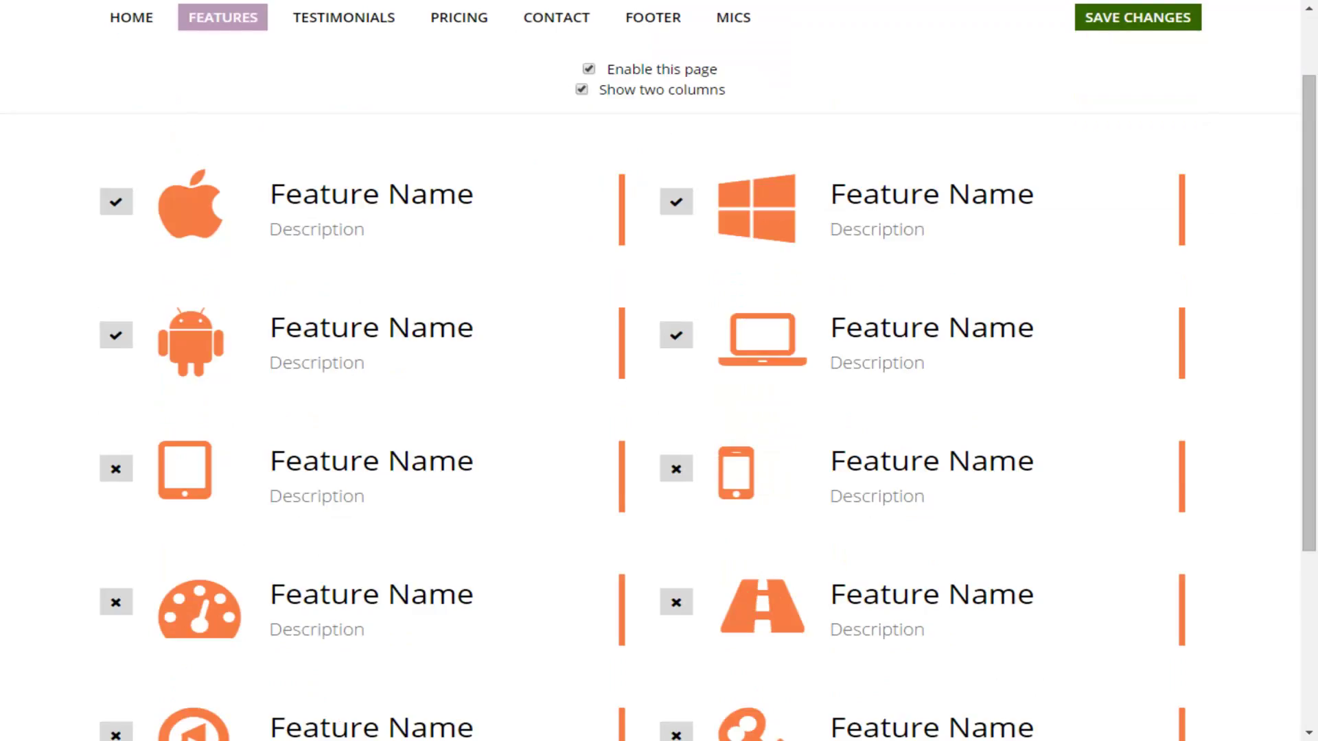
scroll(658, 371, up, 1)
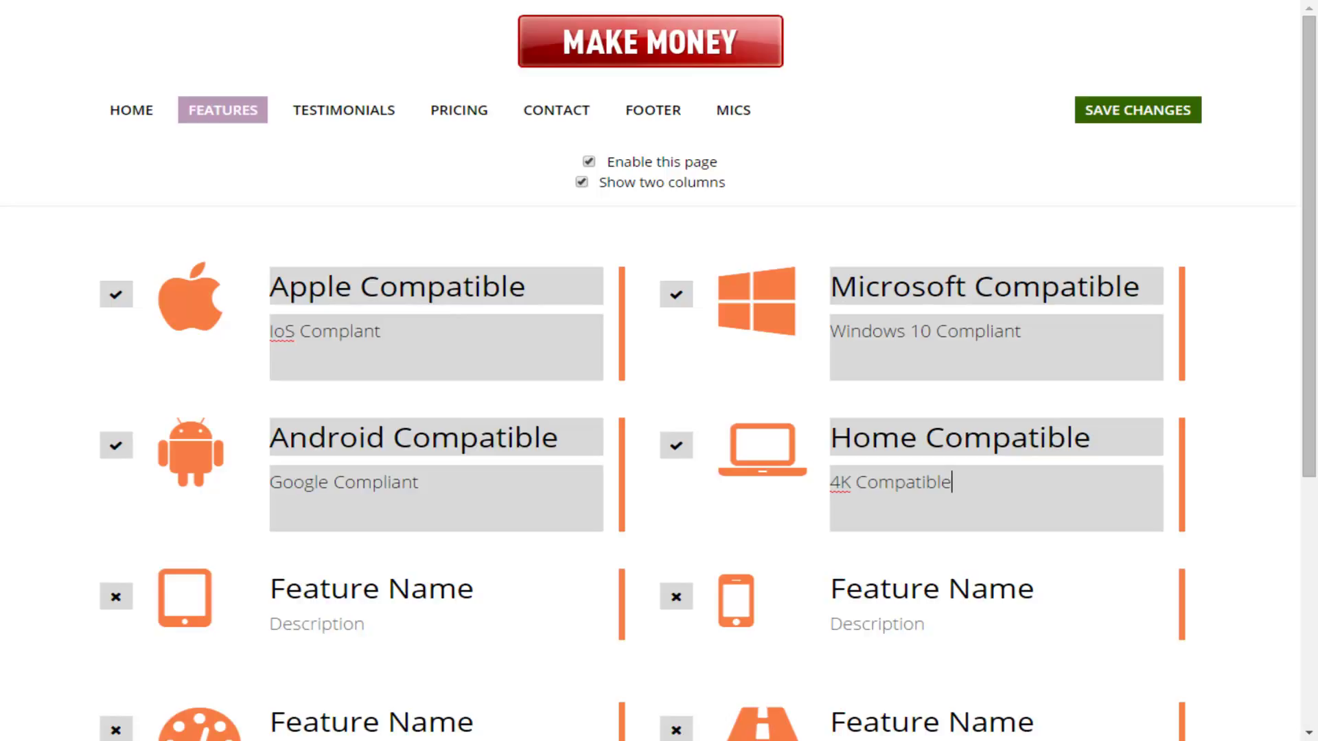
click(527, 285)
key(Return)
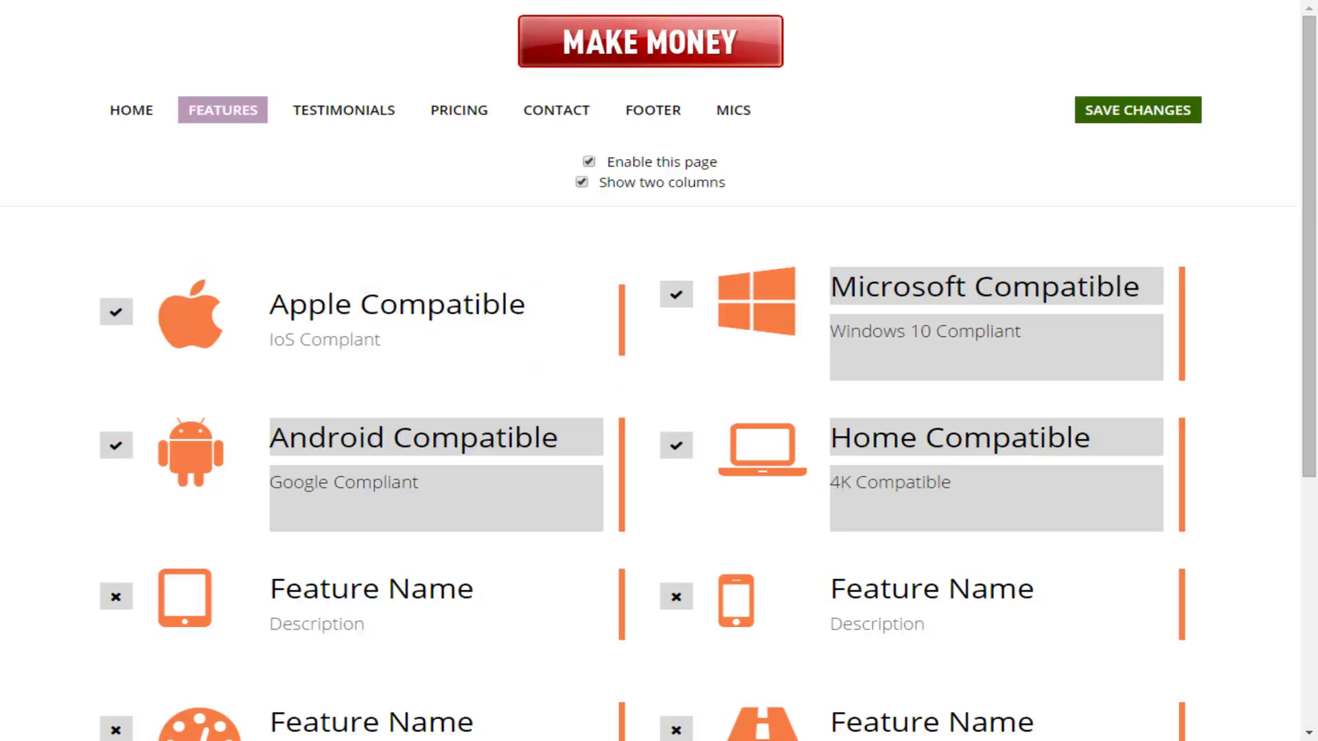
key(Return)
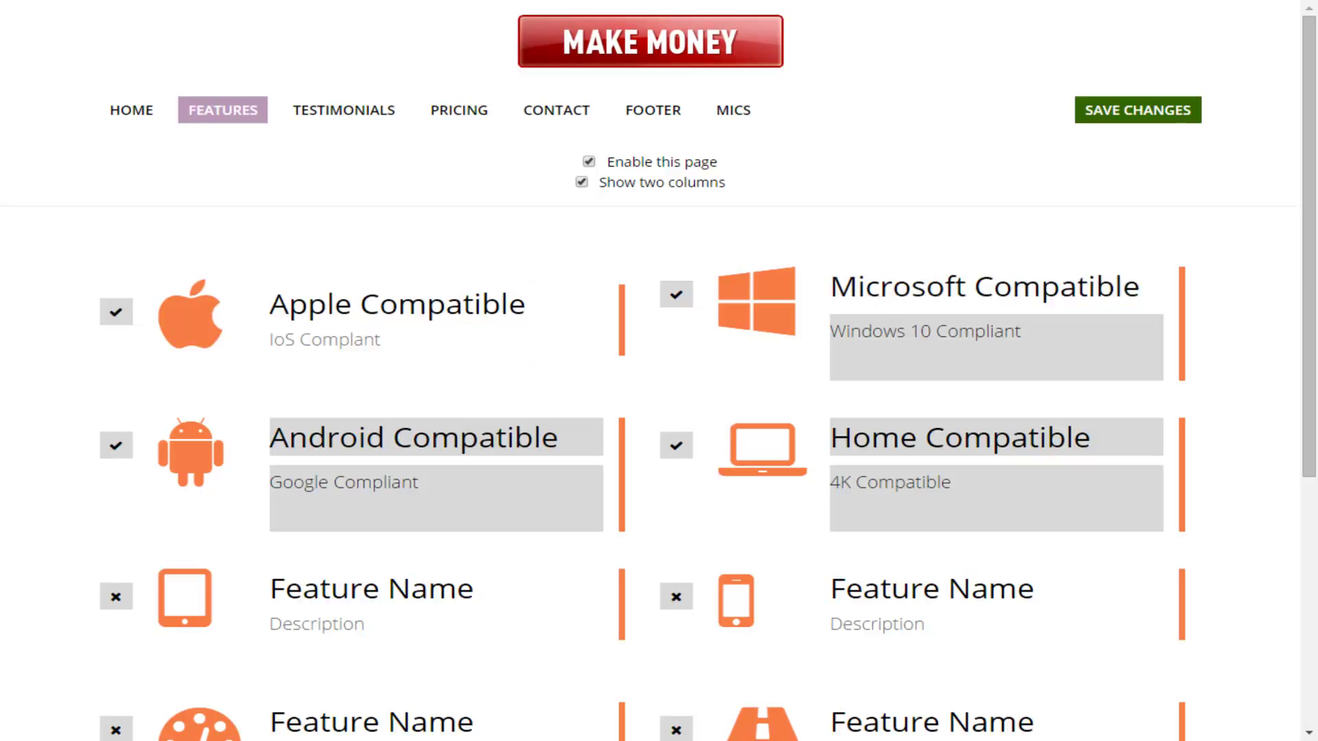
key(Return)
click(1091, 436)
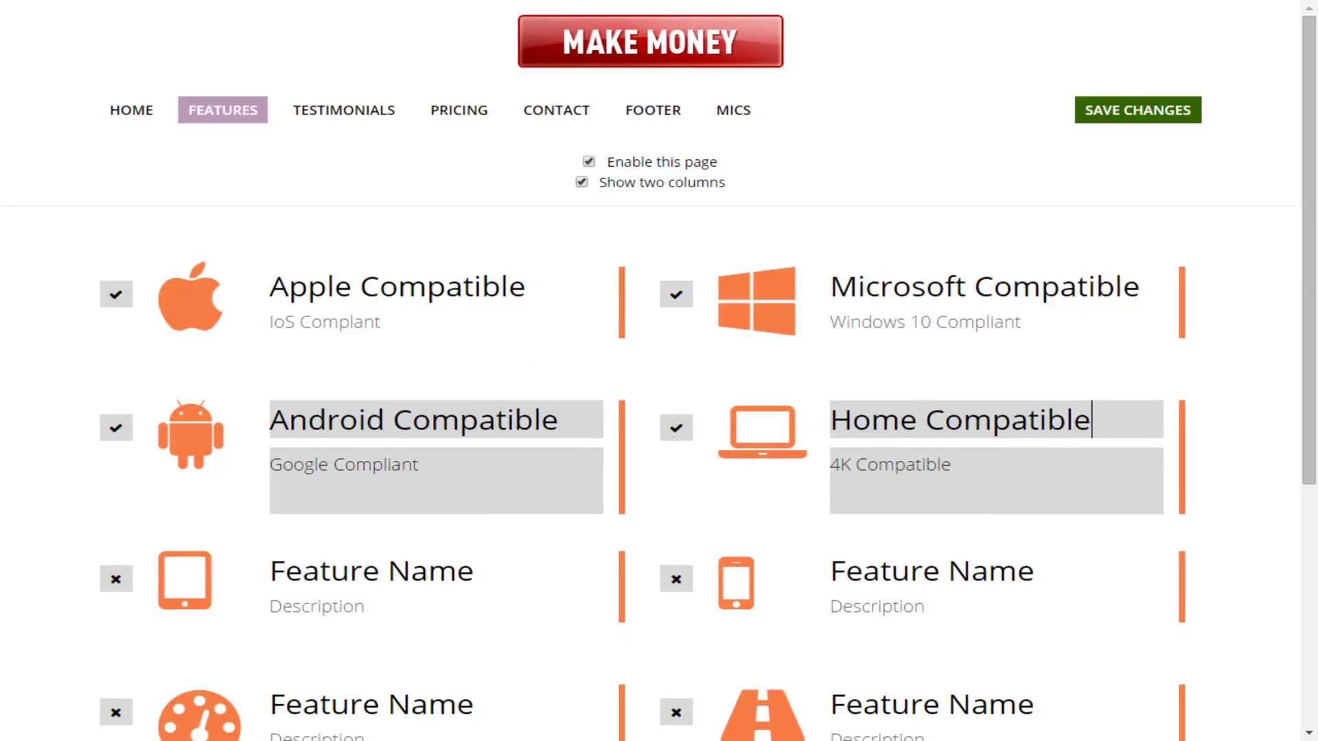
key(Return)
click(951, 465)
key(Return)
key(Return)
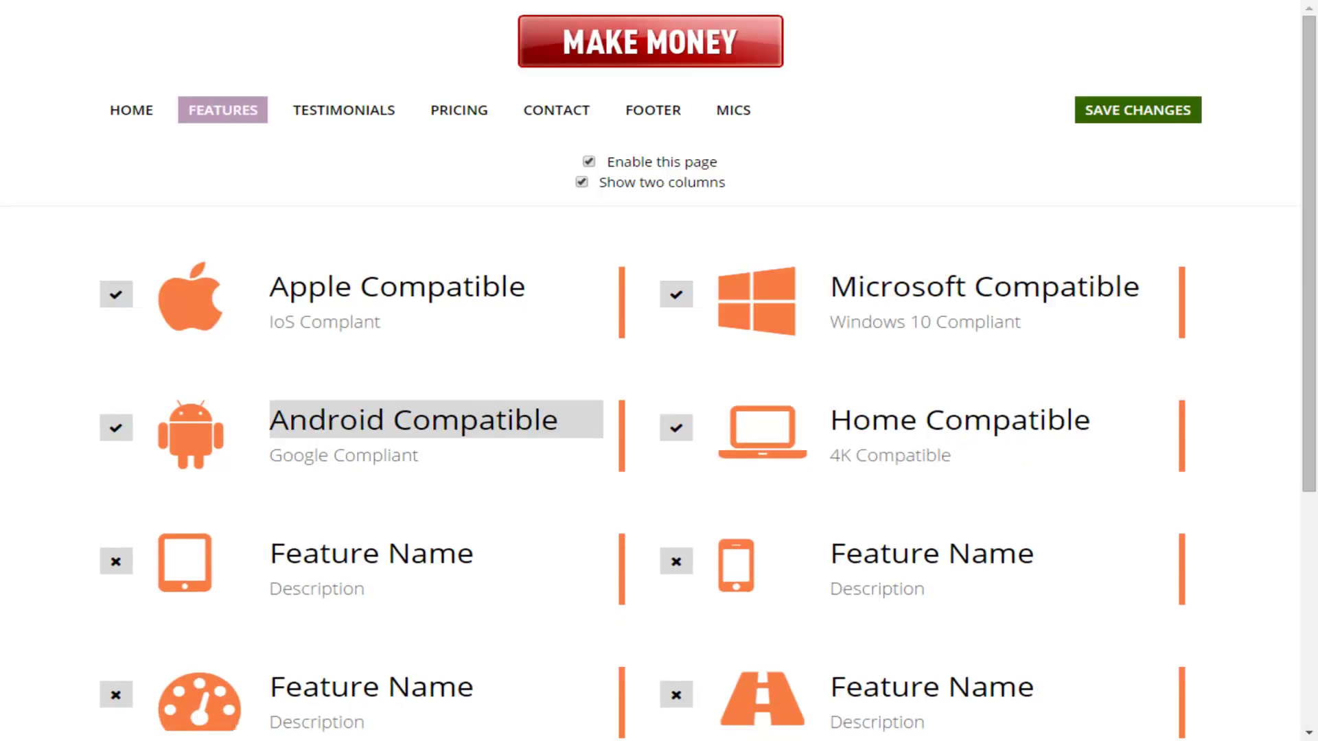
key(Return)
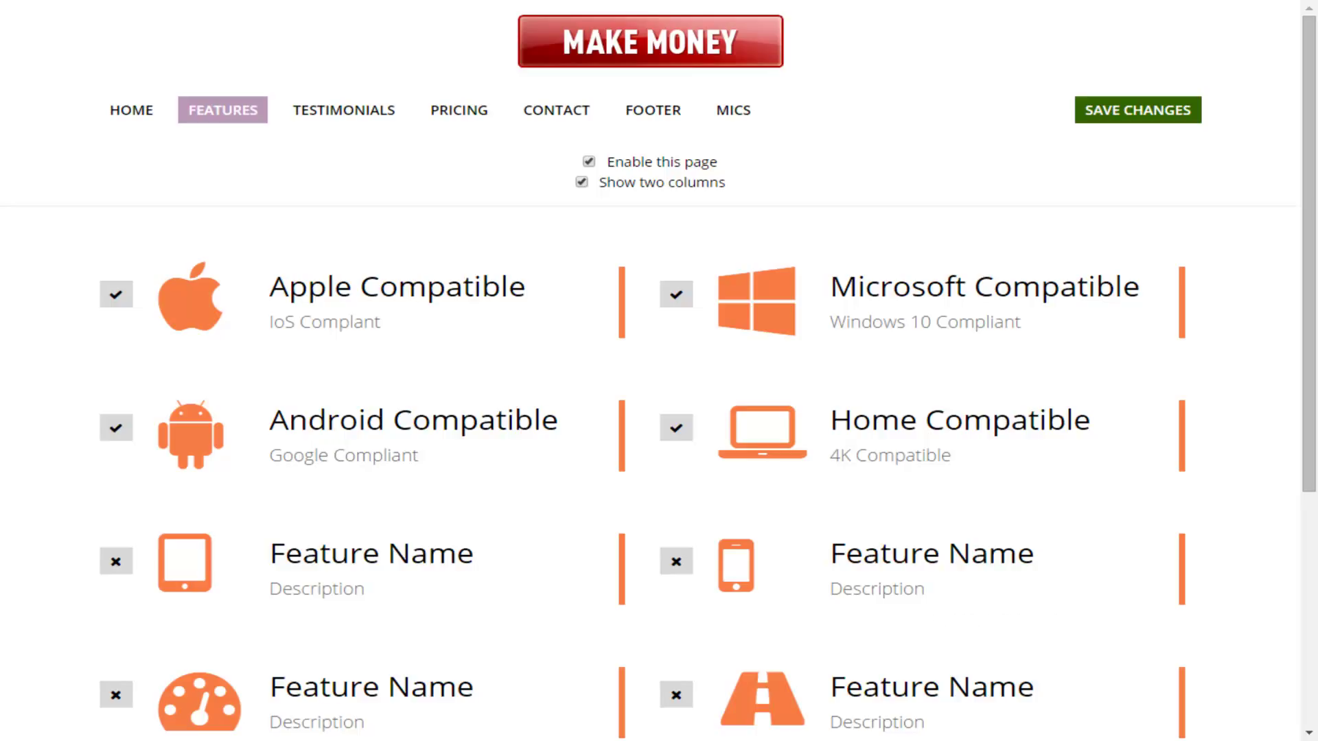
Step: Change the Home Compatible feature's laptop icon to a camera and save the Features page changes
click(741, 446)
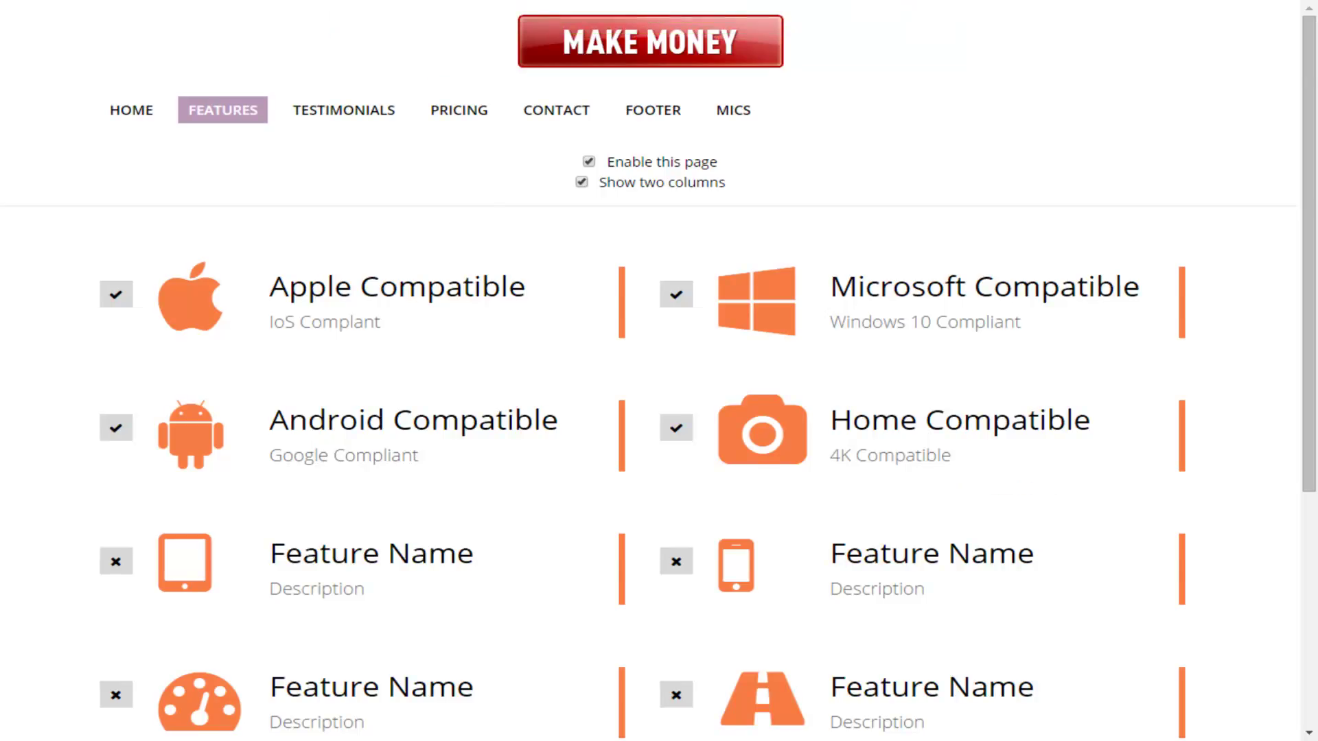
scroll(995, 473, down, 2)
scroll(975, 549, down, 4)
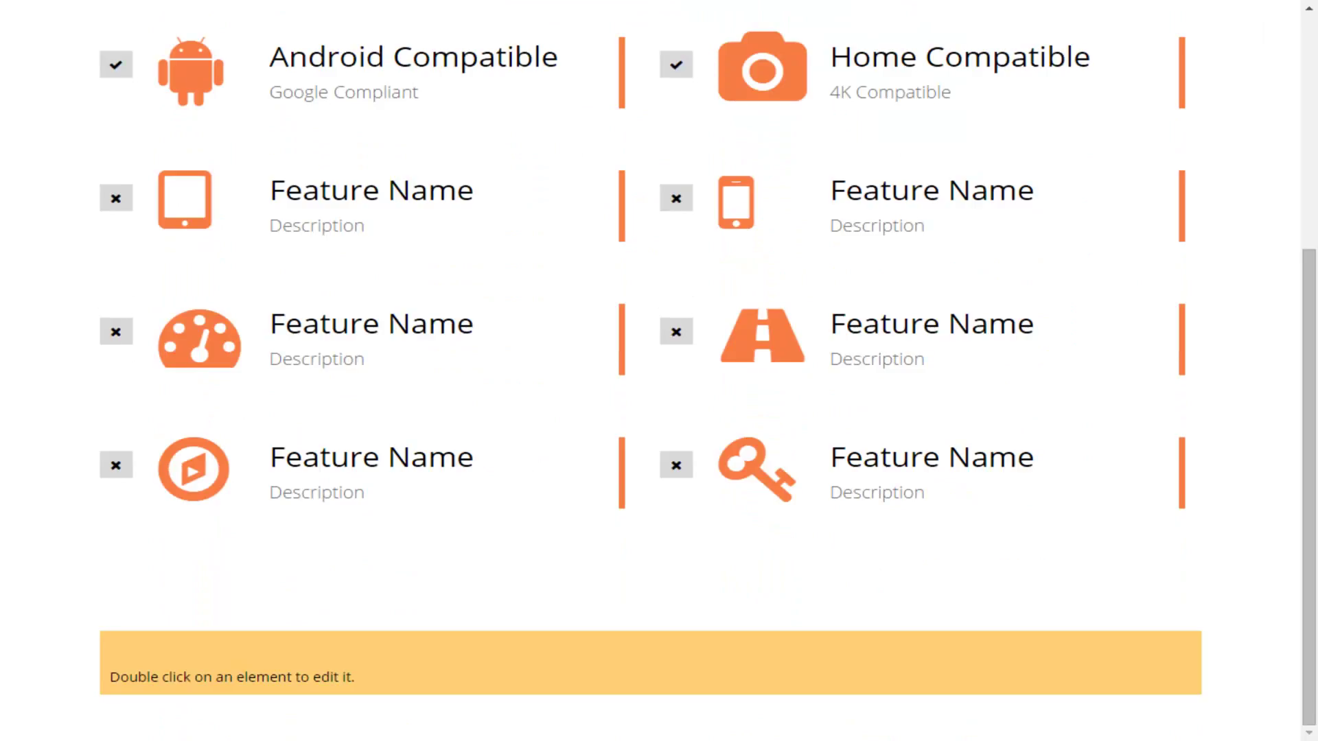
scroll(975, 549, up, 4)
scroll(659, 371, up, 1)
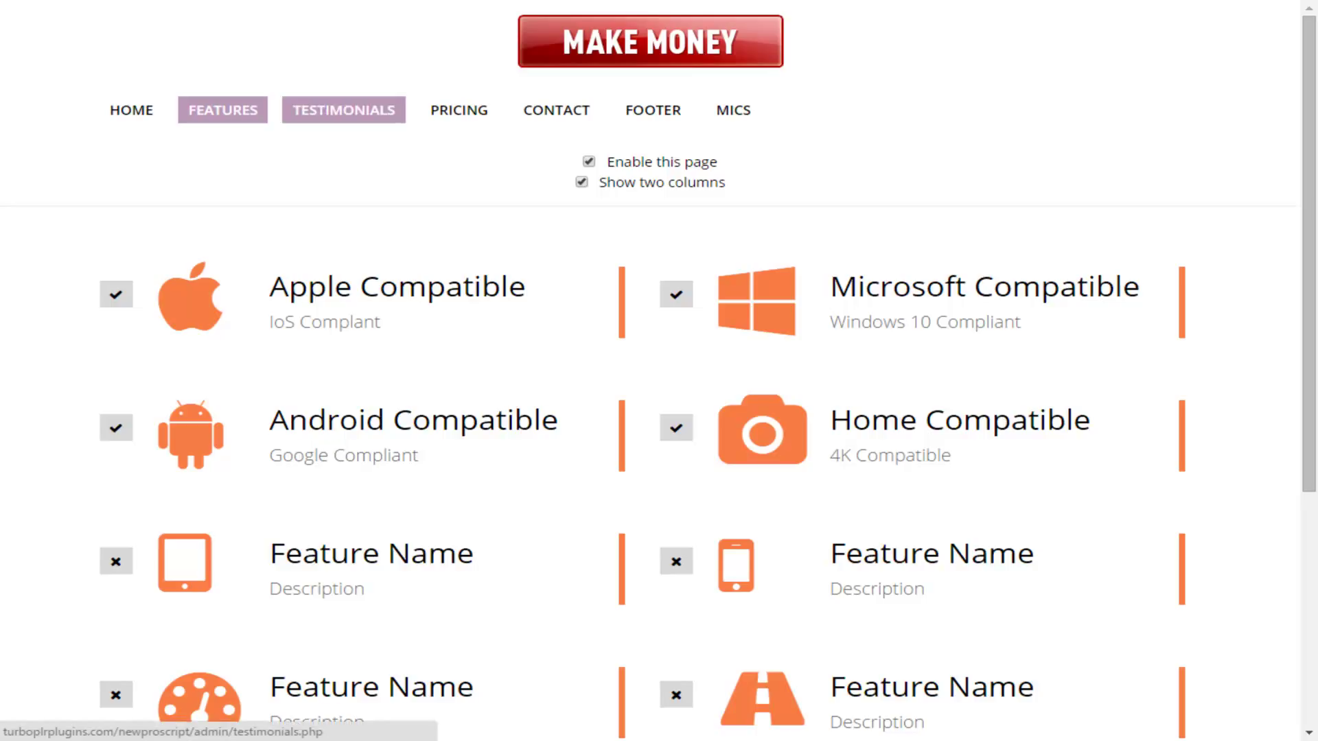
Step: Open the Testimonials page, disable the page, and save the change
click(343, 109)
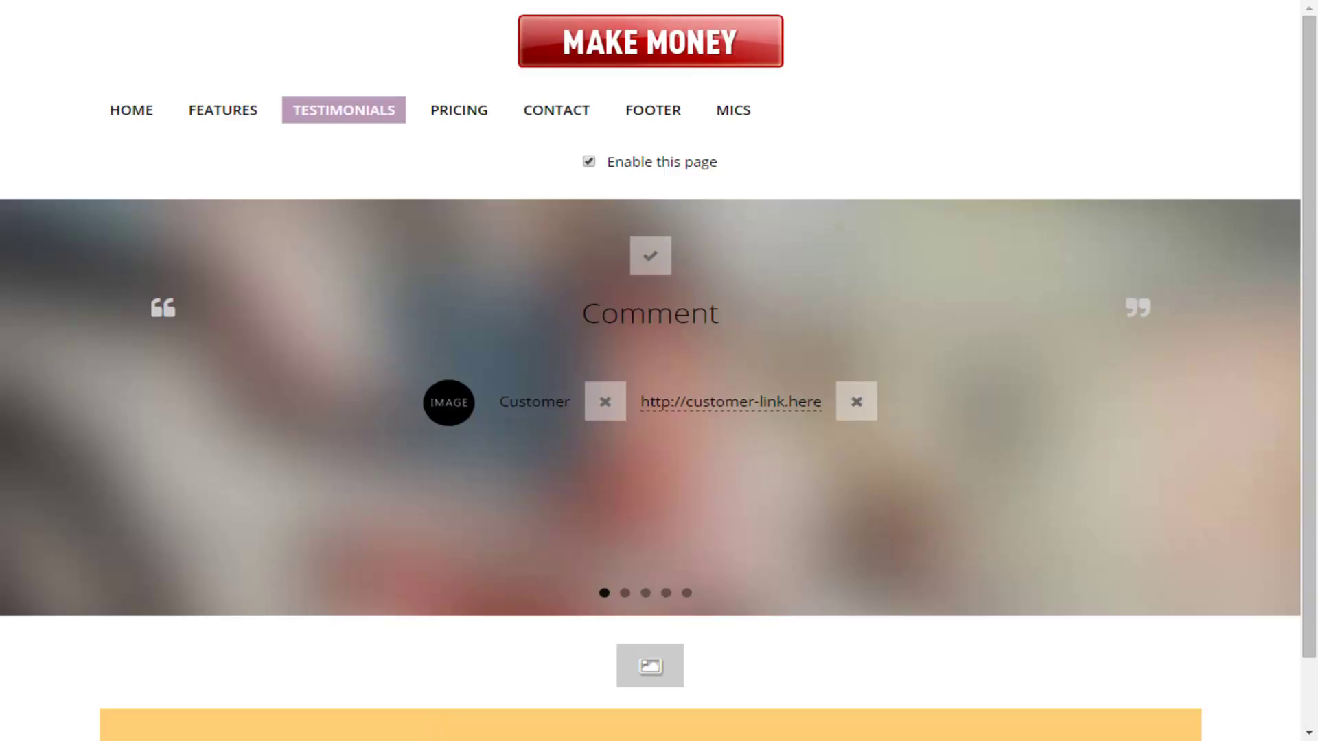
click(588, 162)
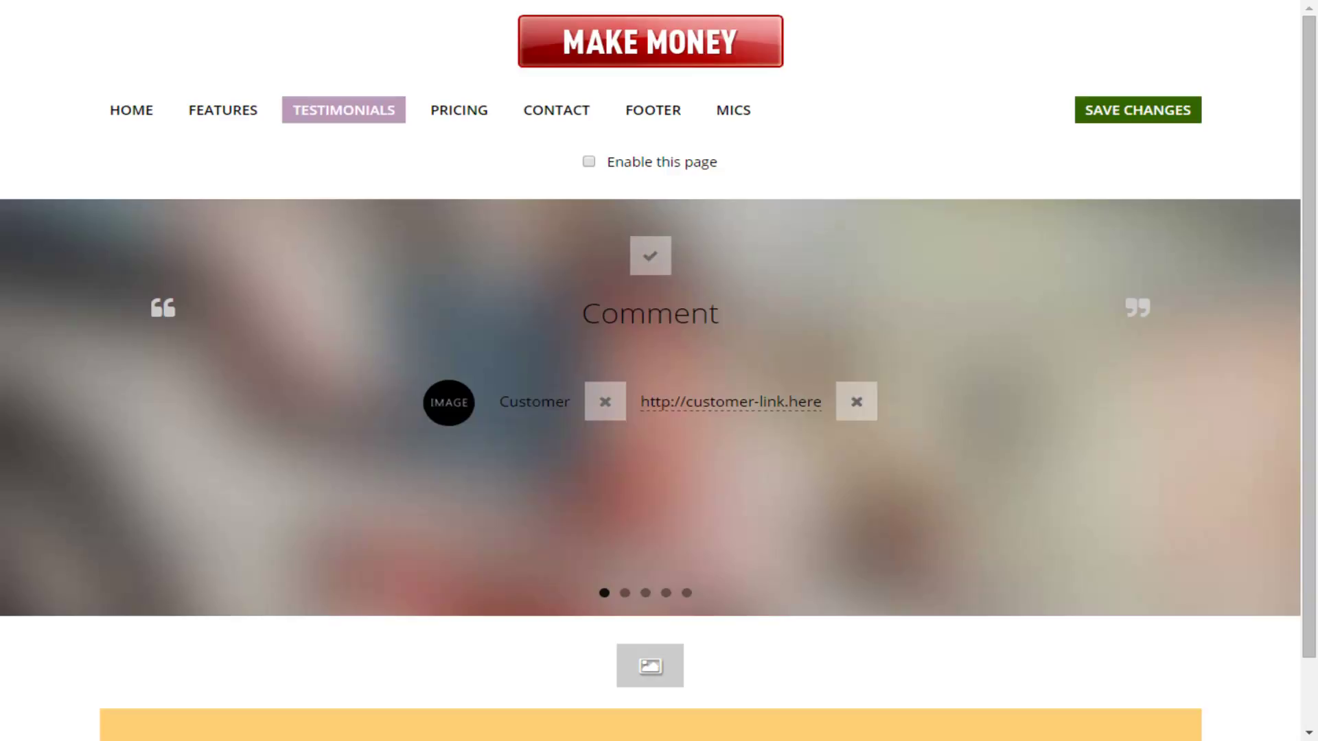
click(1137, 110)
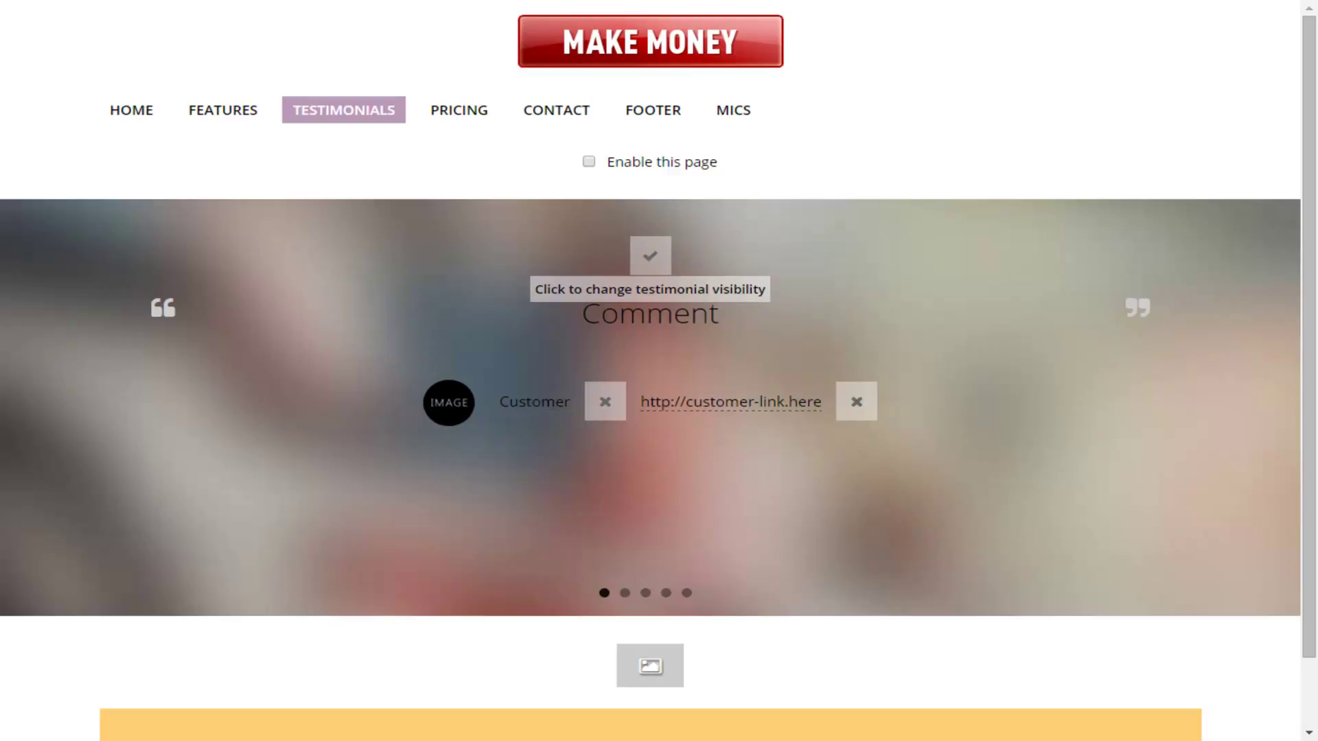
Step: Keep the first testimonial visible and change its comment to "I Love This Company...We Get Good Service"
click(650, 255)
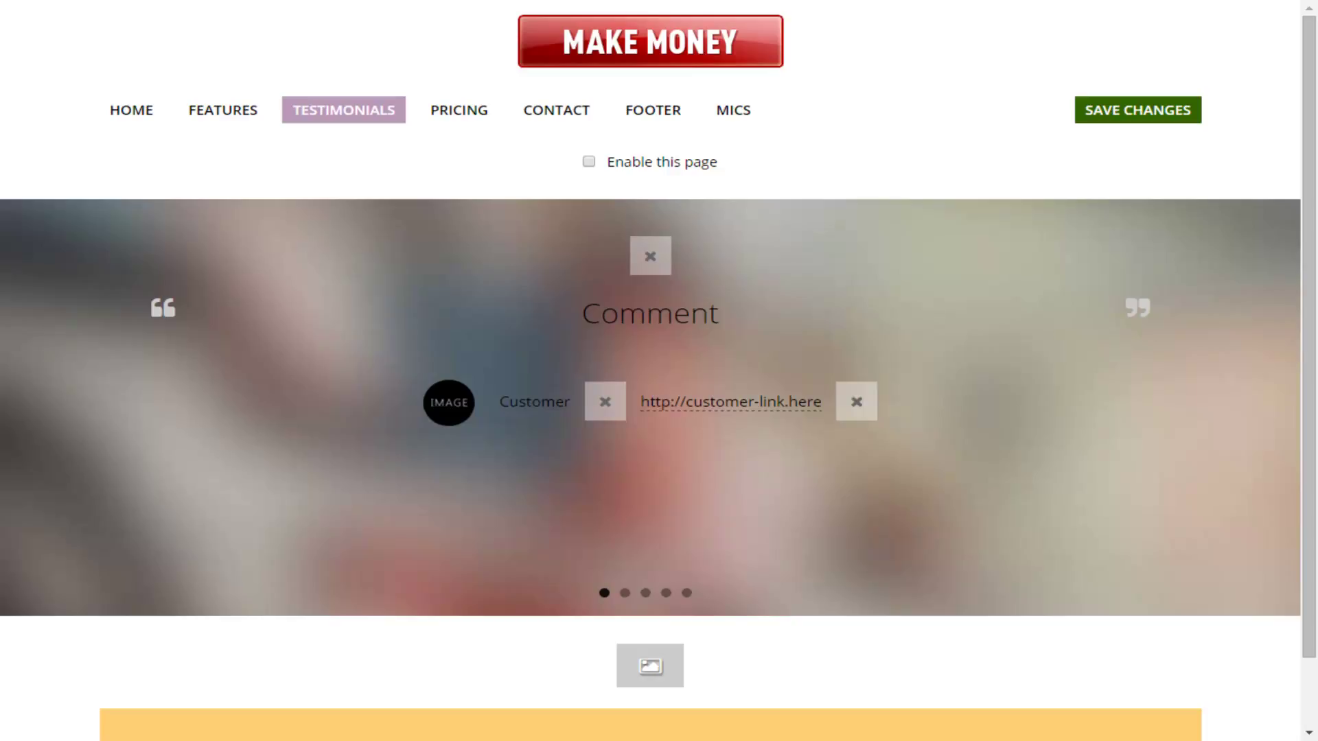
click(650, 255)
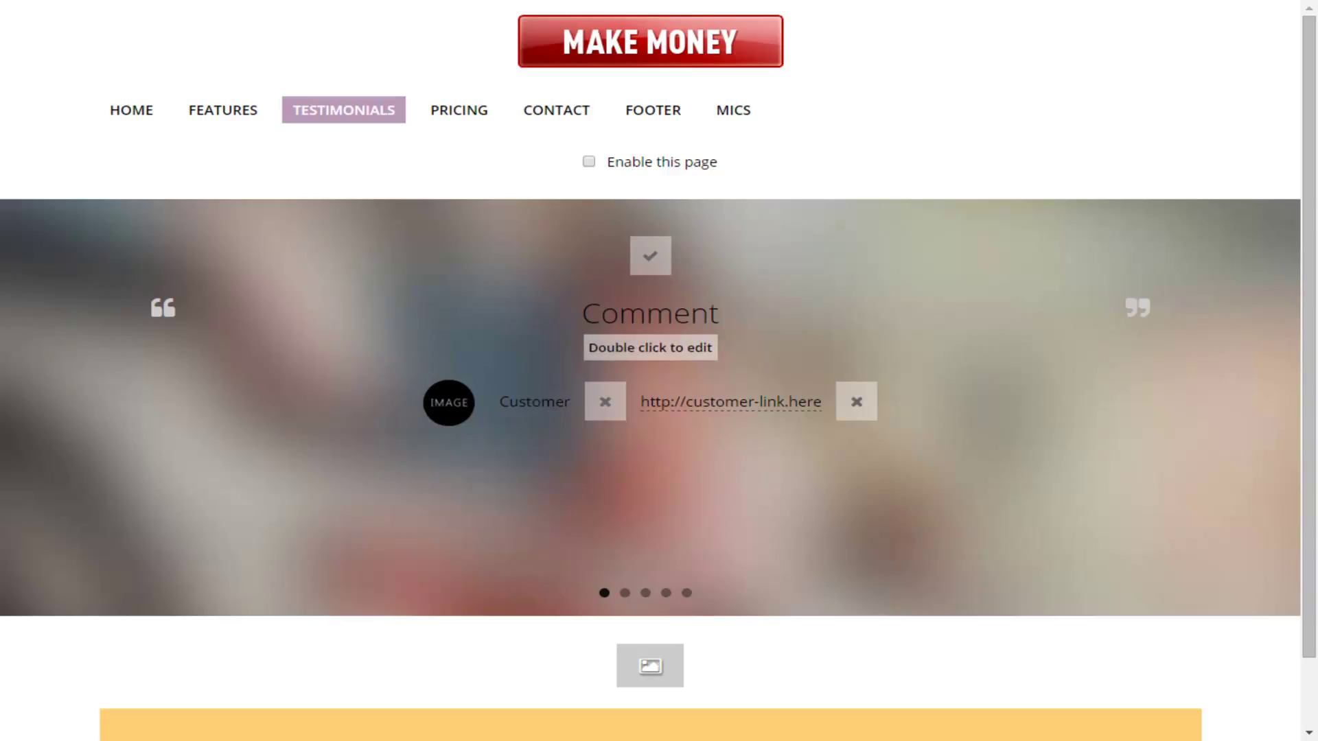
double_click(649, 314)
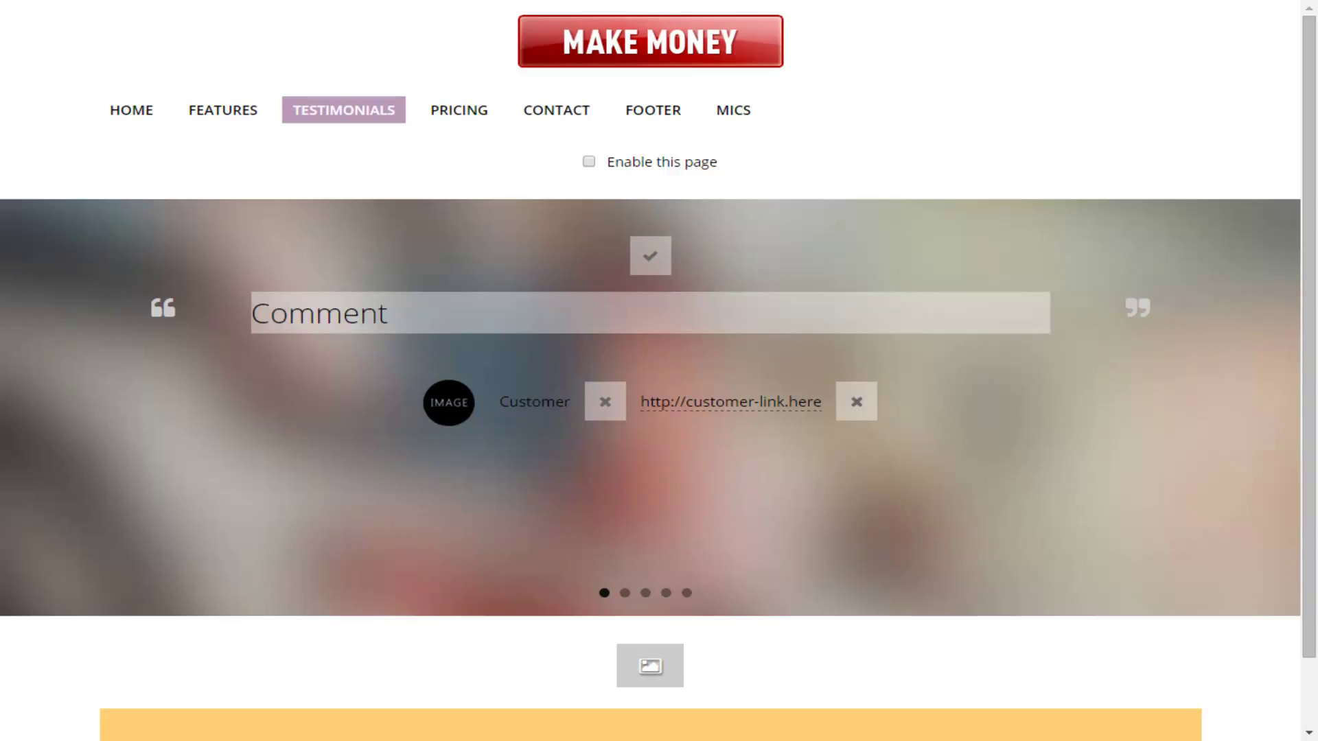
key(BackSpace)
key(BackSpace)
key(BackSpace)
key(BackSpace)
key(BackSpace)
key(BackSpace)
key(BackSpace)
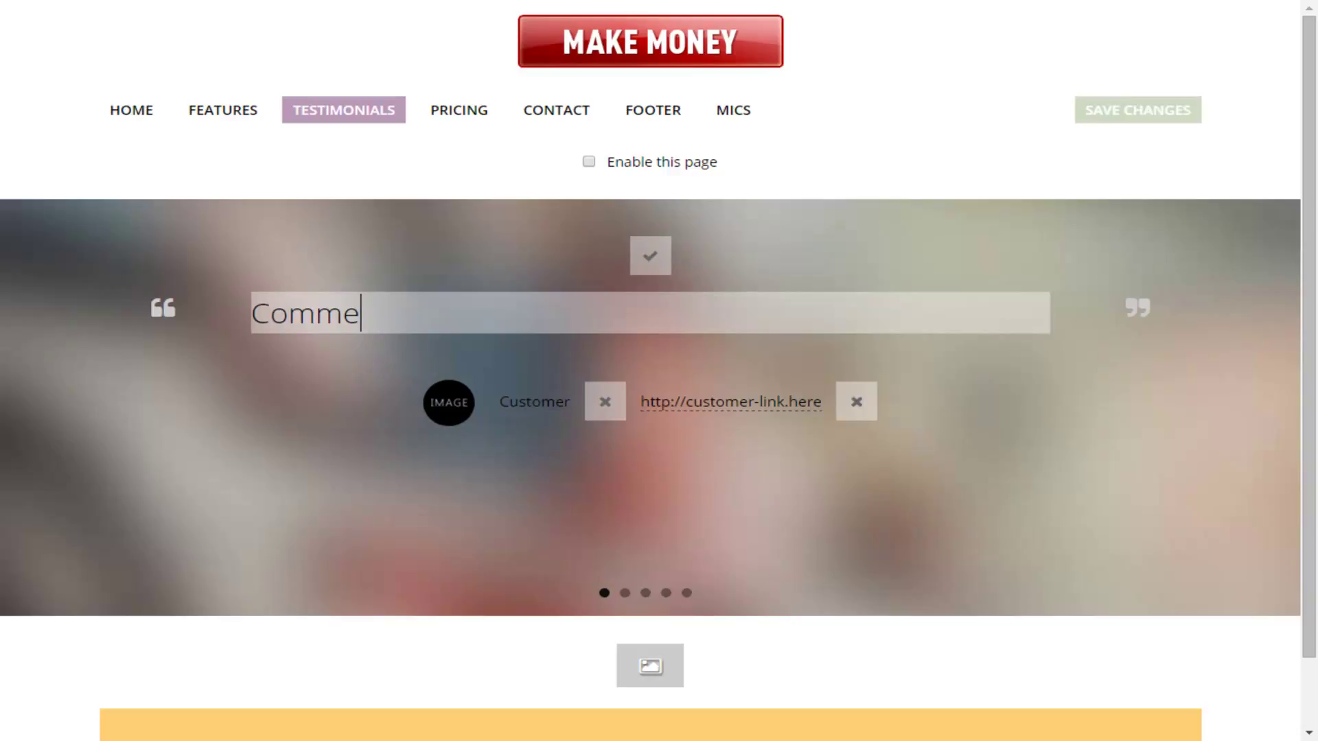
text(I Love This Company...We Get Good Service)
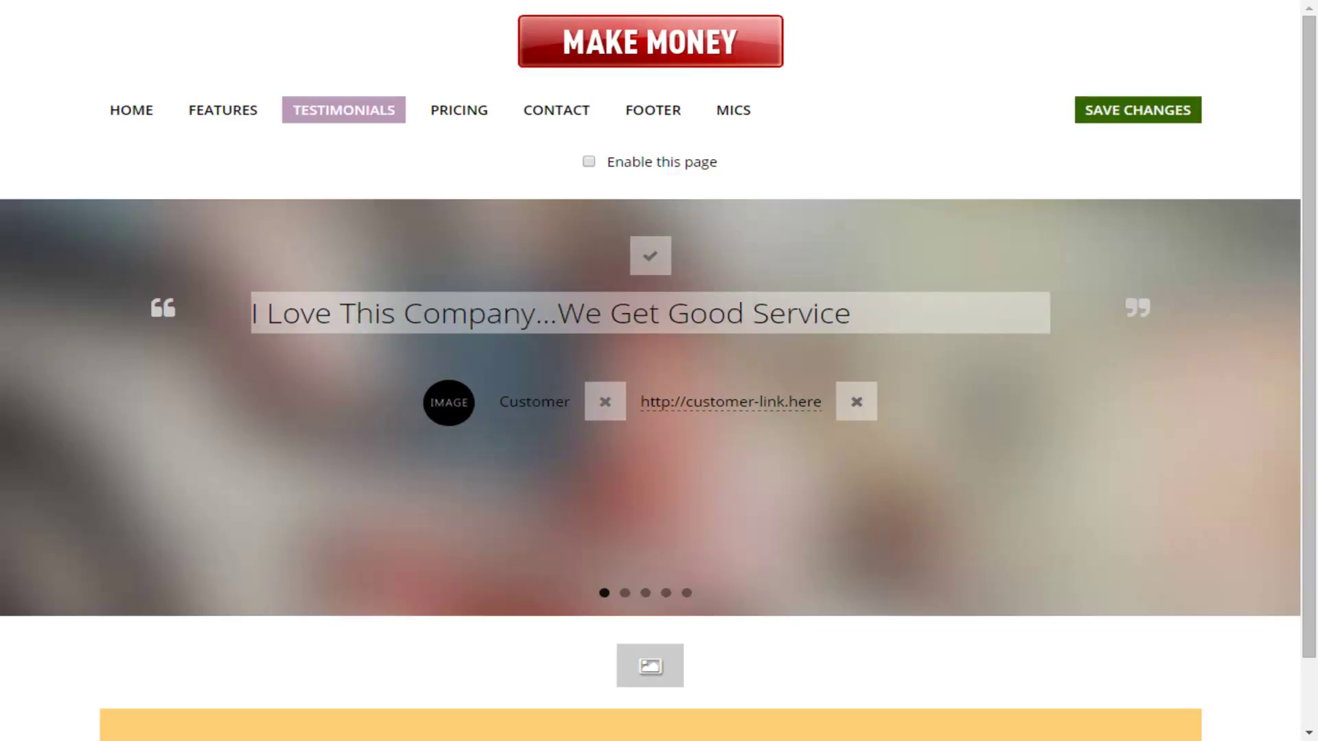
key(ctrl+shift+Left)
key(Return)
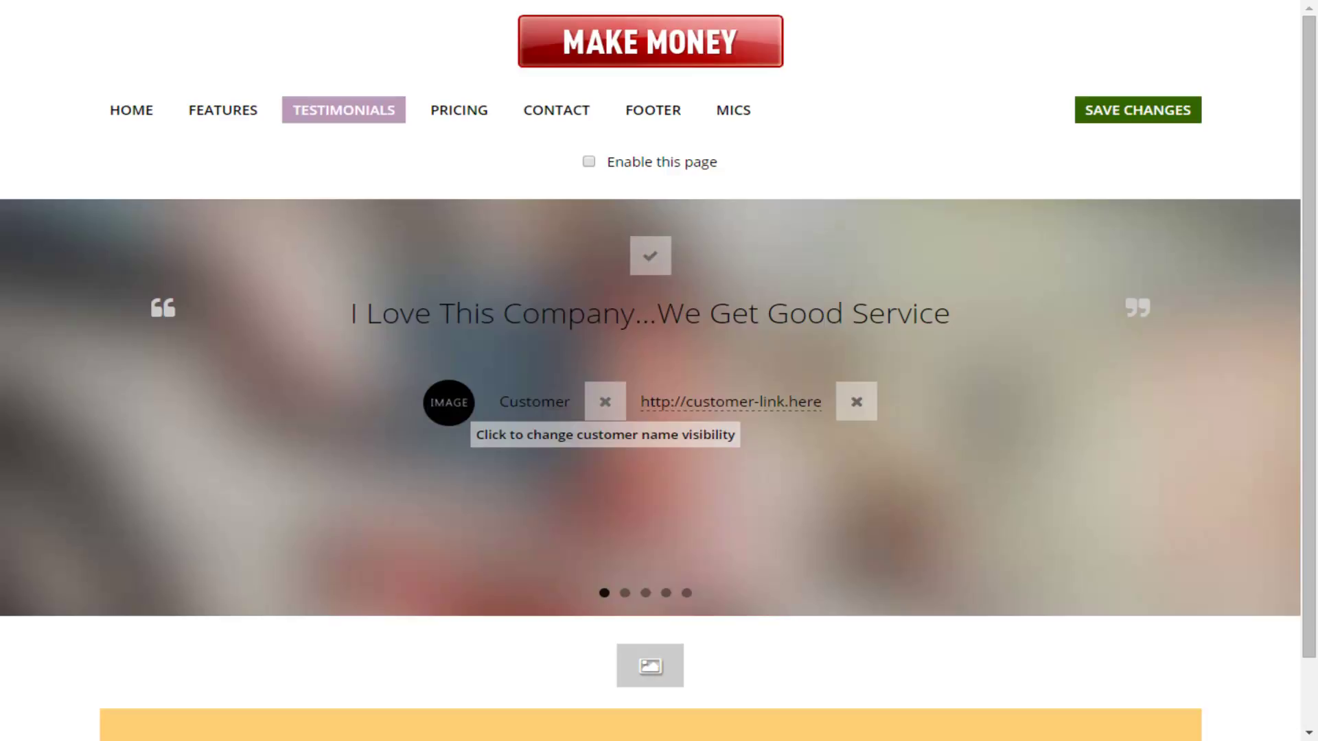
Step: Turn on the visibility of the first testimonial's customer name and customer link
click(604, 401)
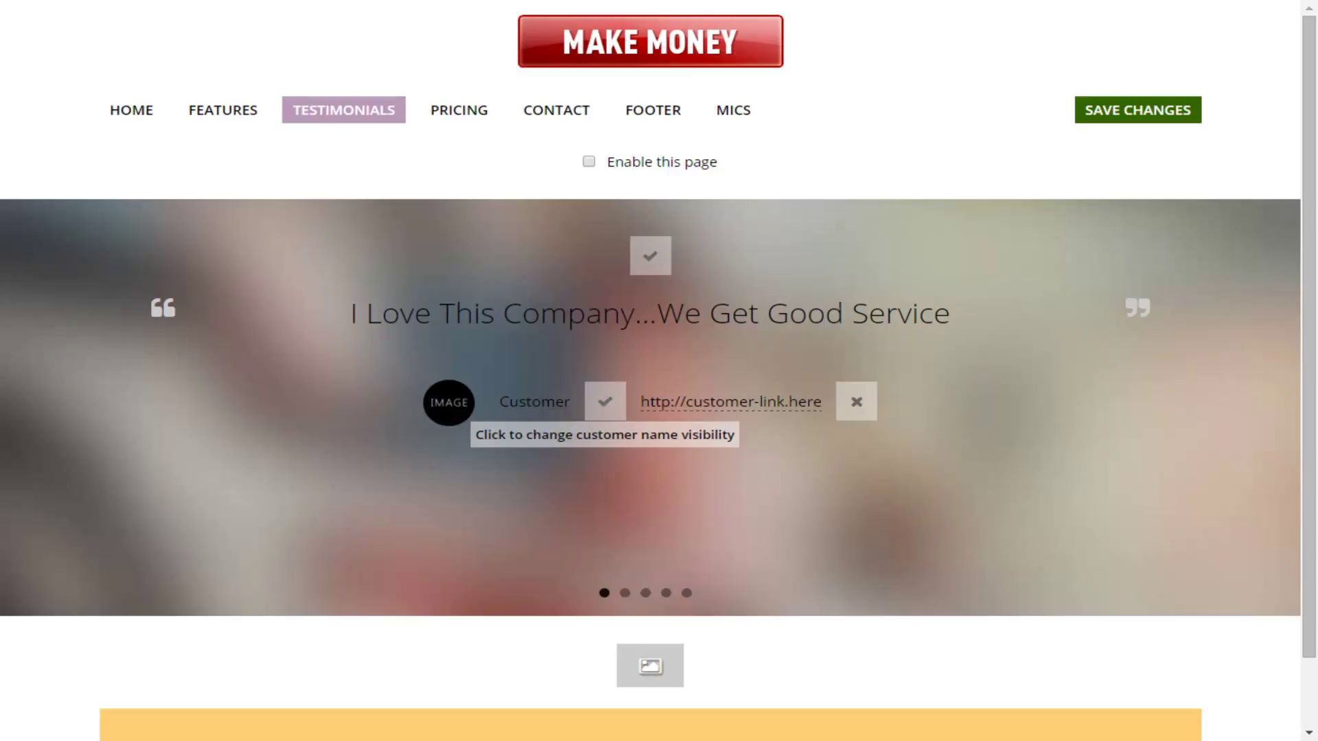
click(856, 401)
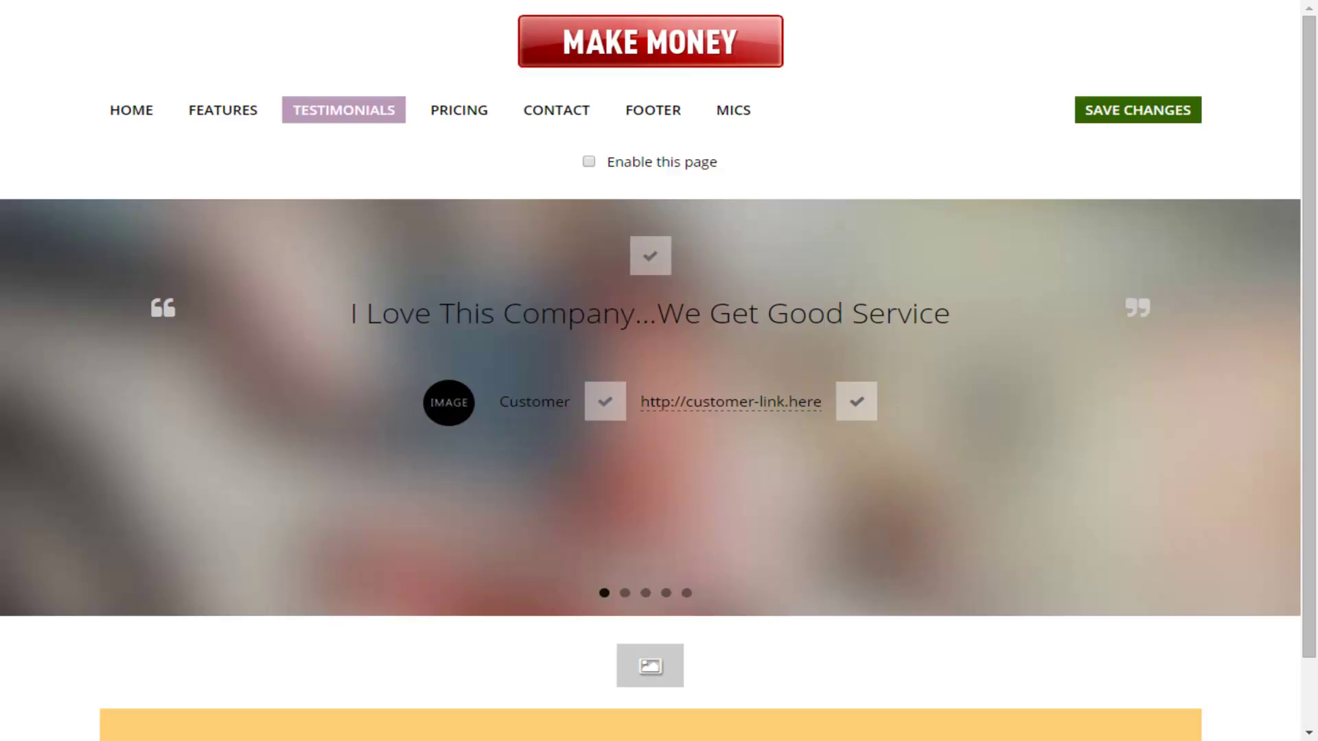
Step: Hide the first testimonial's customer name and customer link, and save the changes
click(605, 400)
click(856, 401)
click(1138, 110)
Step: Replace the testimonials background with the photo of businesspeople around a laptop, and hide the first testimonial
scroll(650, 371, down, 1)
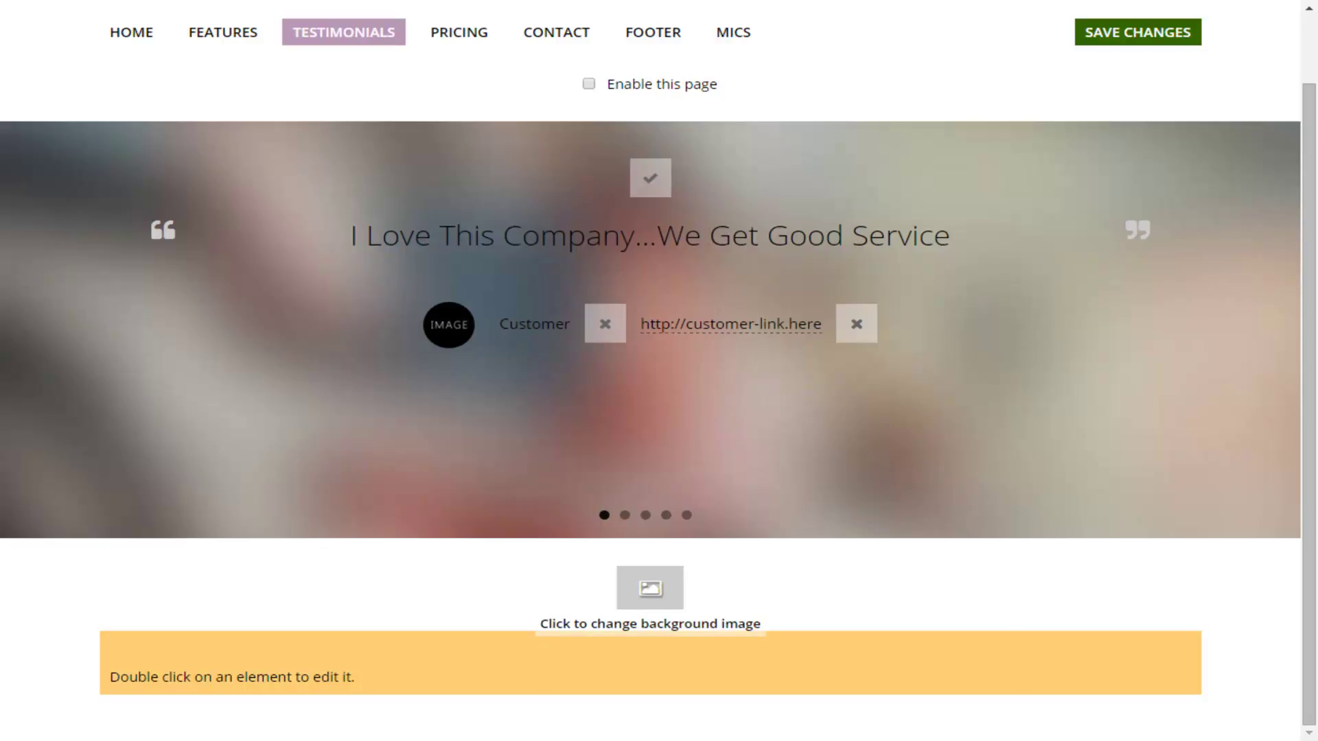
click(650, 589)
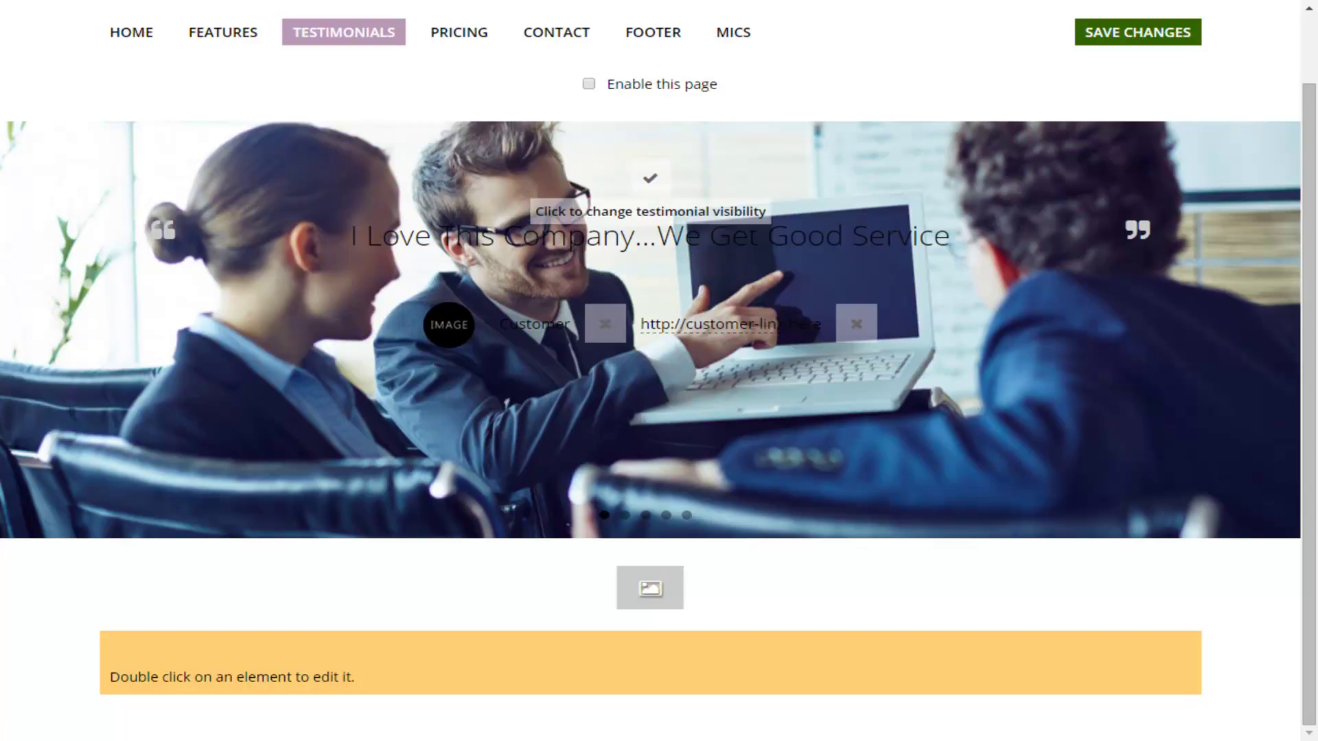
click(650, 179)
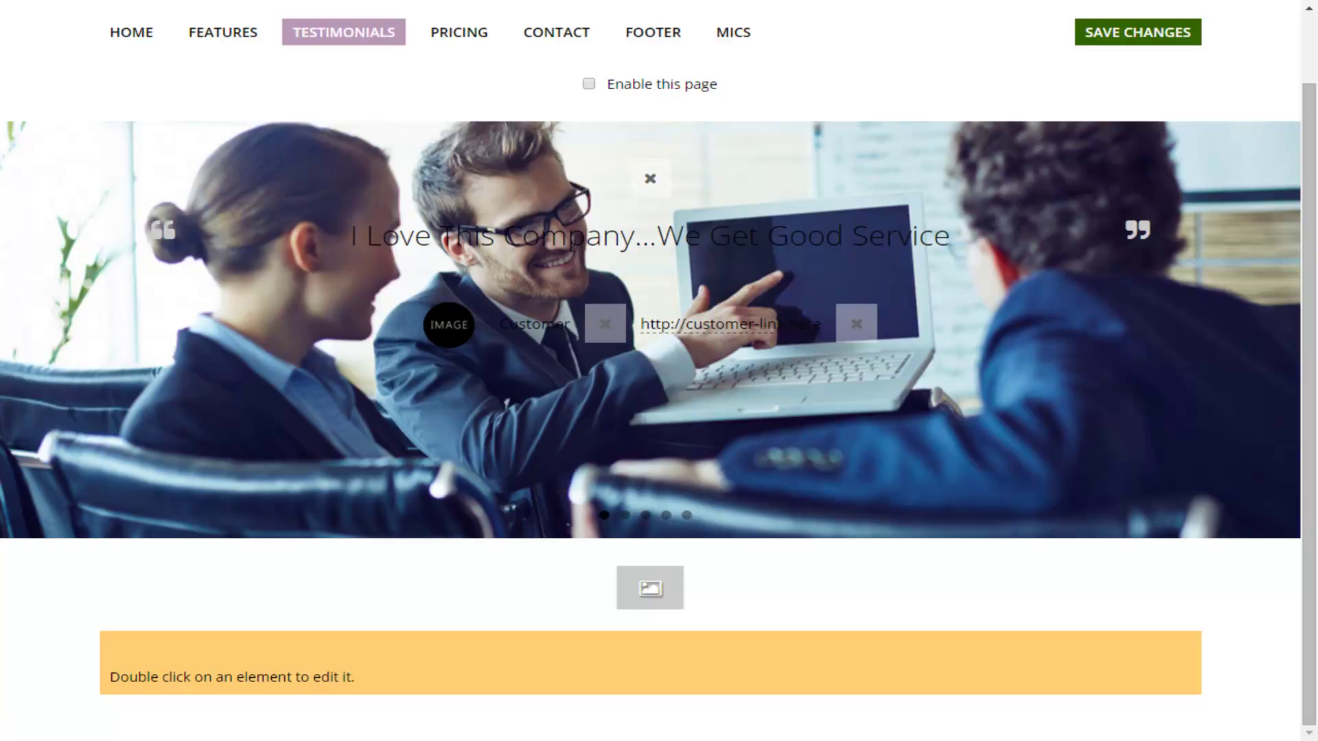
Step: Open the Pricing page and change its header to "Your Plans Are Our Business"
key(F11)
click(459, 33)
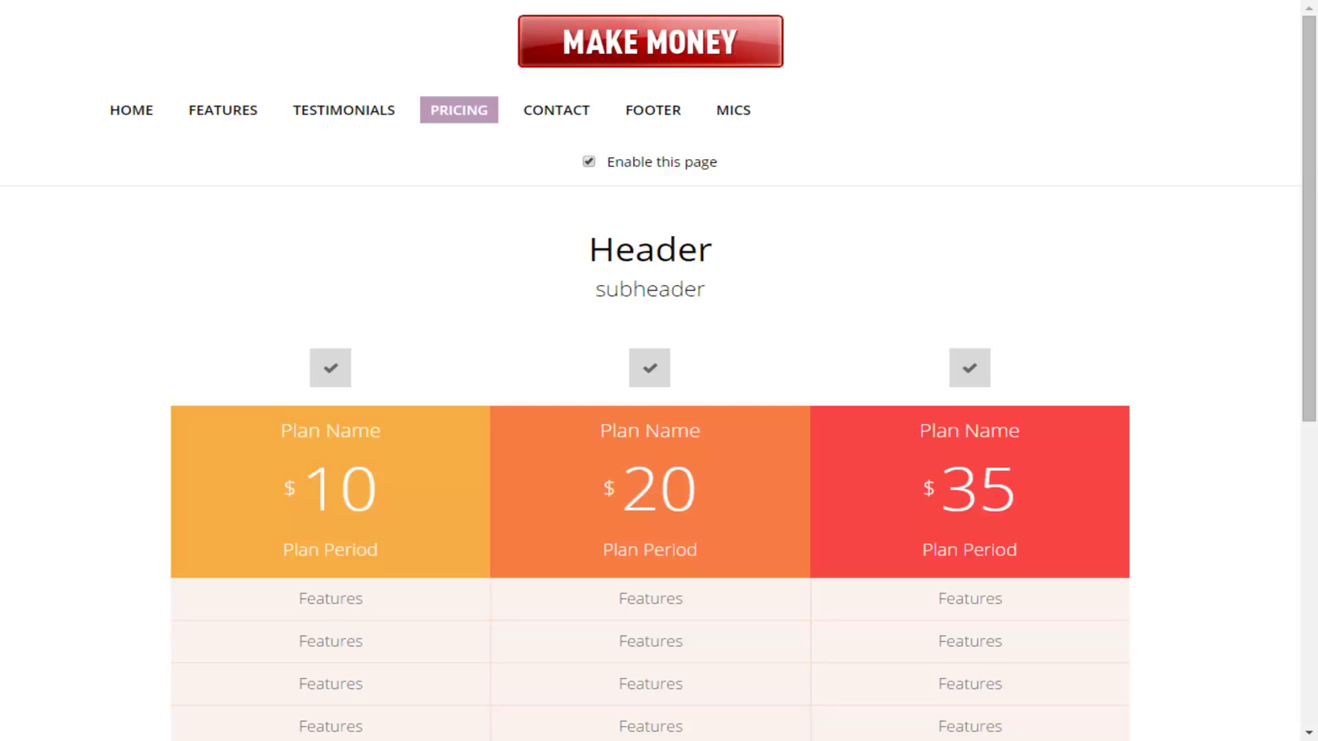
scroll(650, 371, down, 1)
scroll(650, 371, up, 1)
double_click(651, 251)
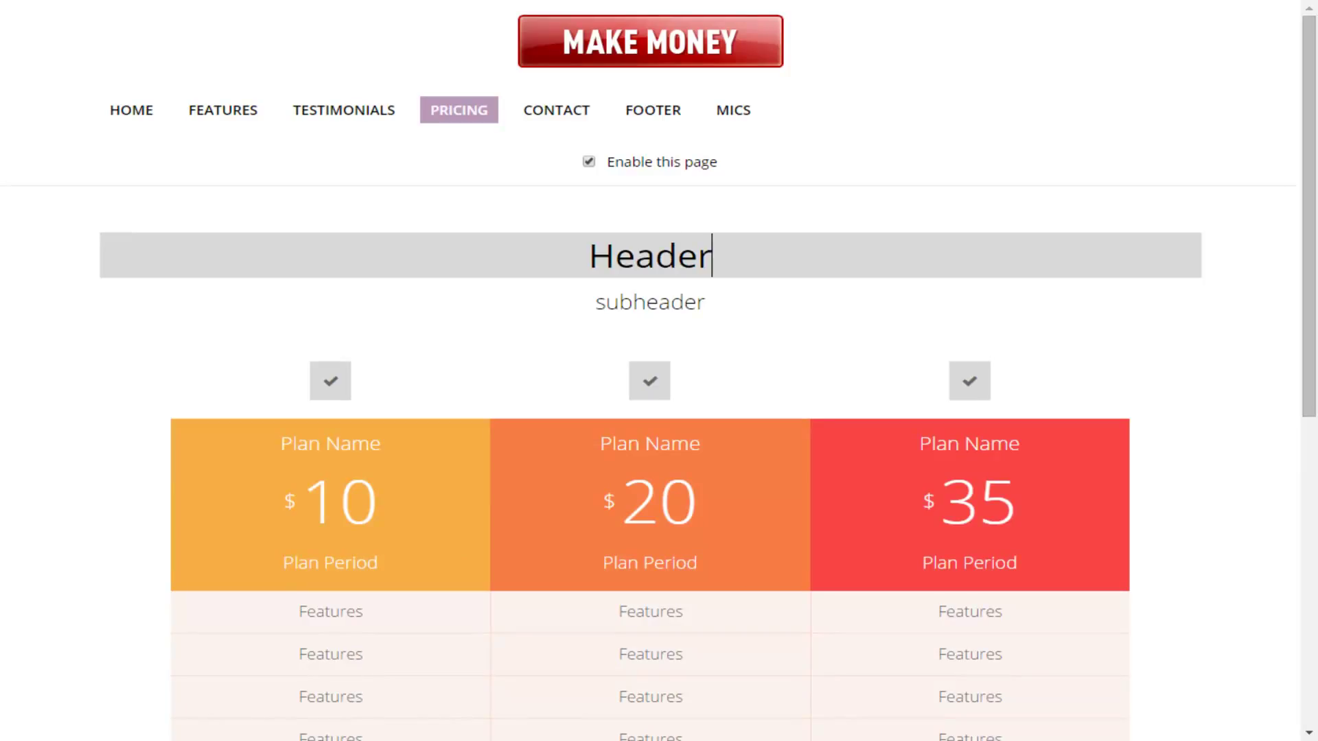
key(ctrl+a)
text(Your Plans Are Our Business)
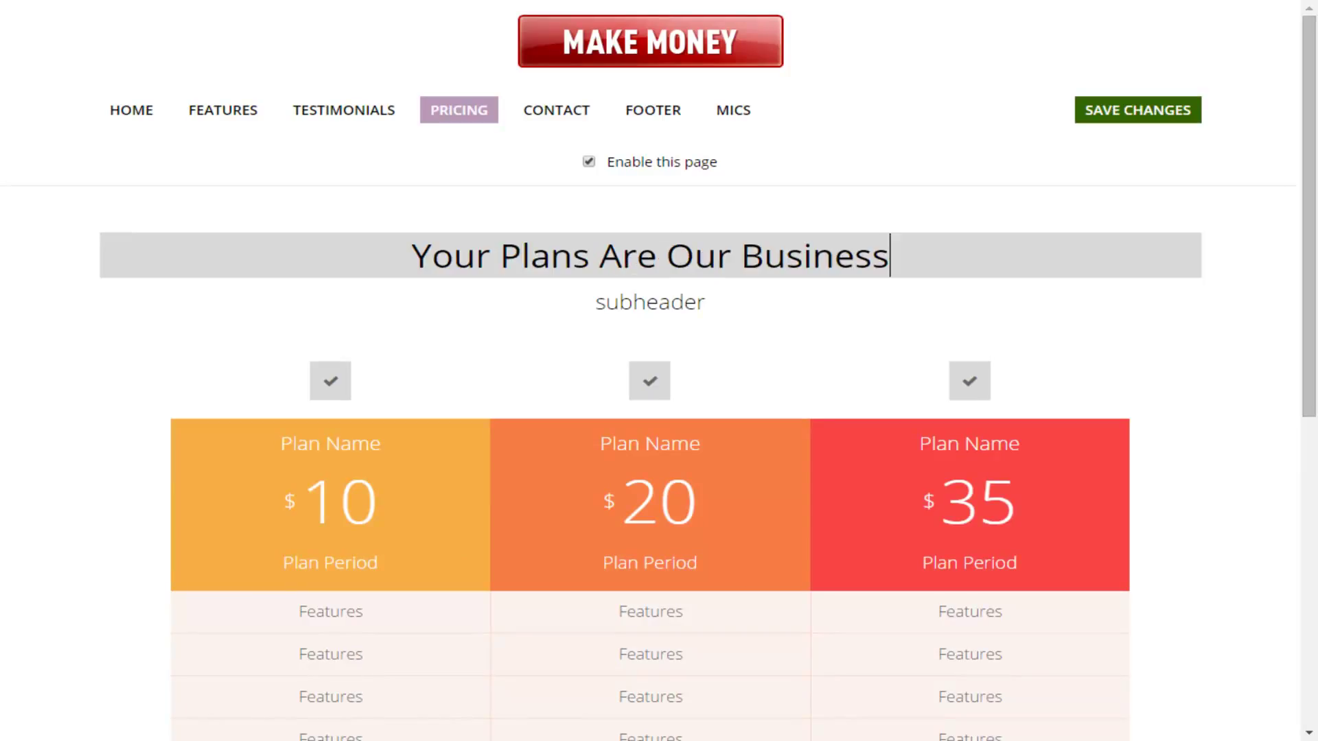
key(Return)
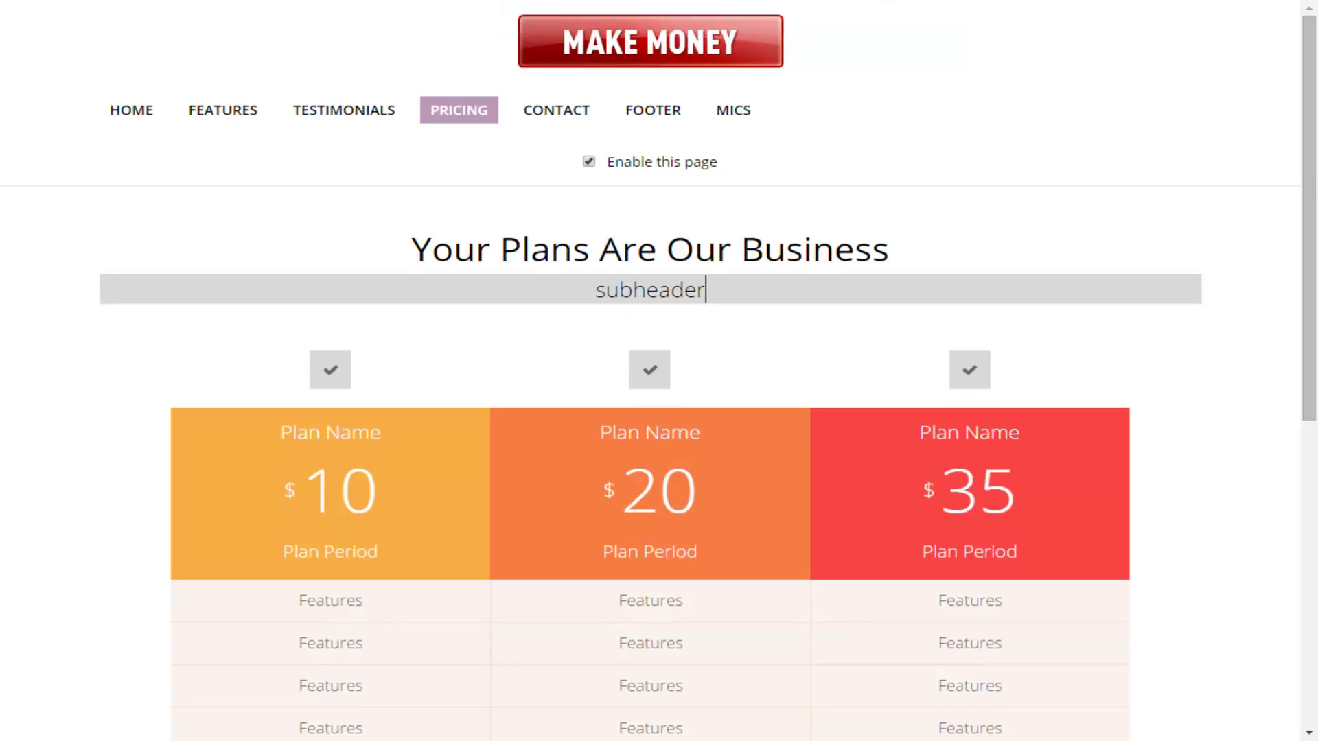
Step: Change the Pricing page subheader to "The Best Rates Available"
key(ctrl+a)
text(The Best Rates Available)
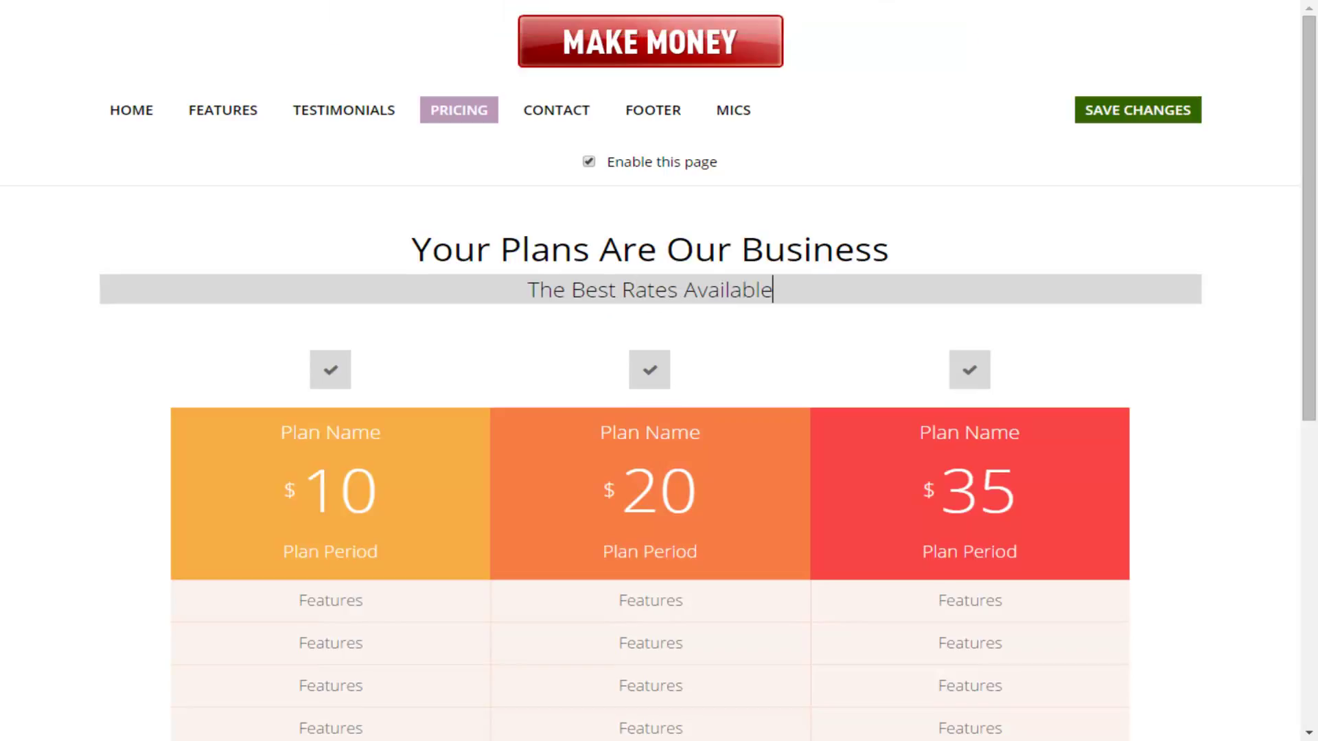
double_click(728, 290)
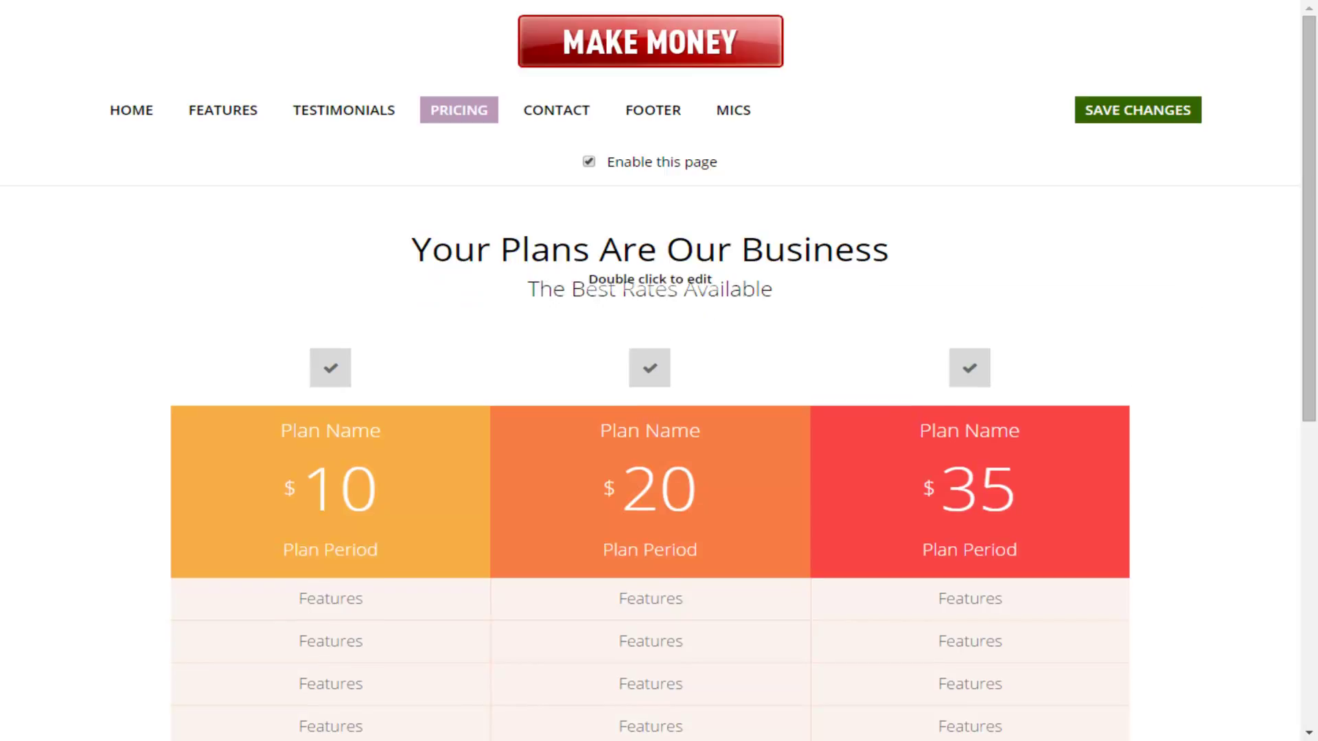
Step: Turn off the visibility of the middle pricing table
scroll(649, 288, down, 2)
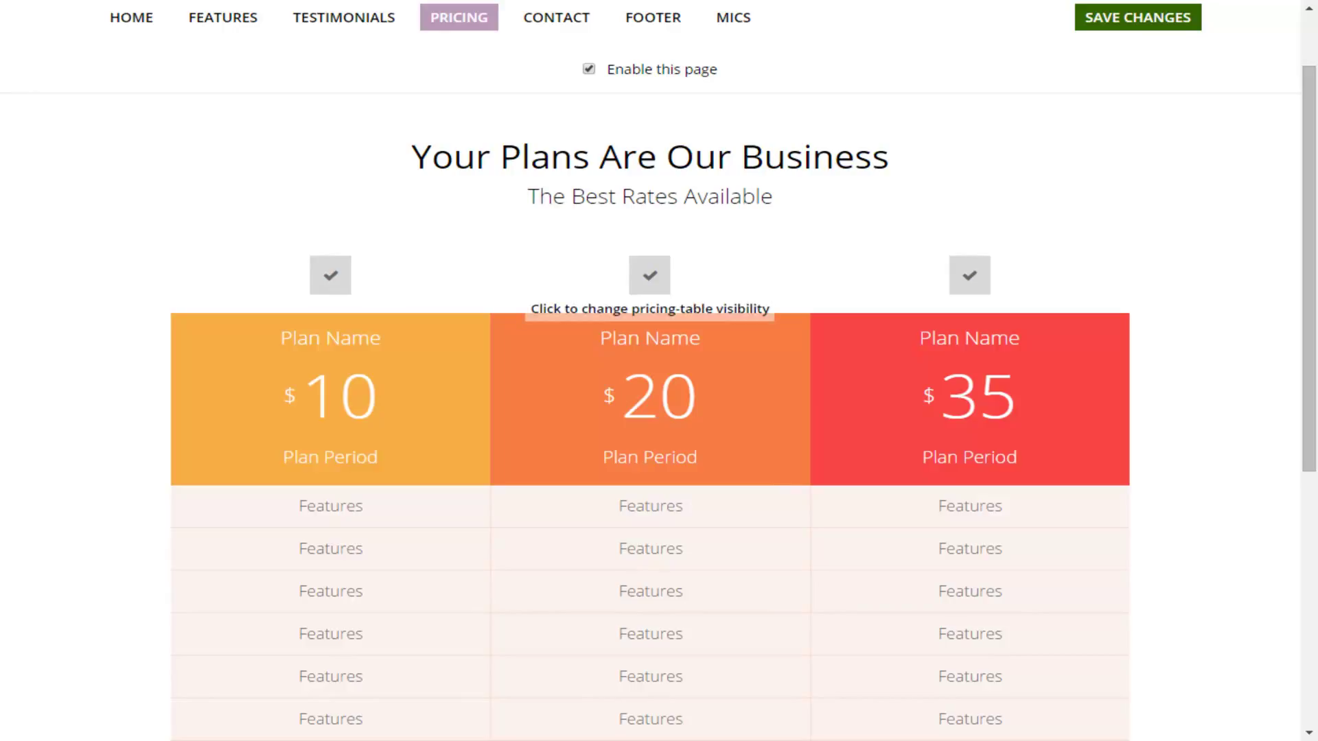
click(649, 275)
scroll(649, 288, down, 1)
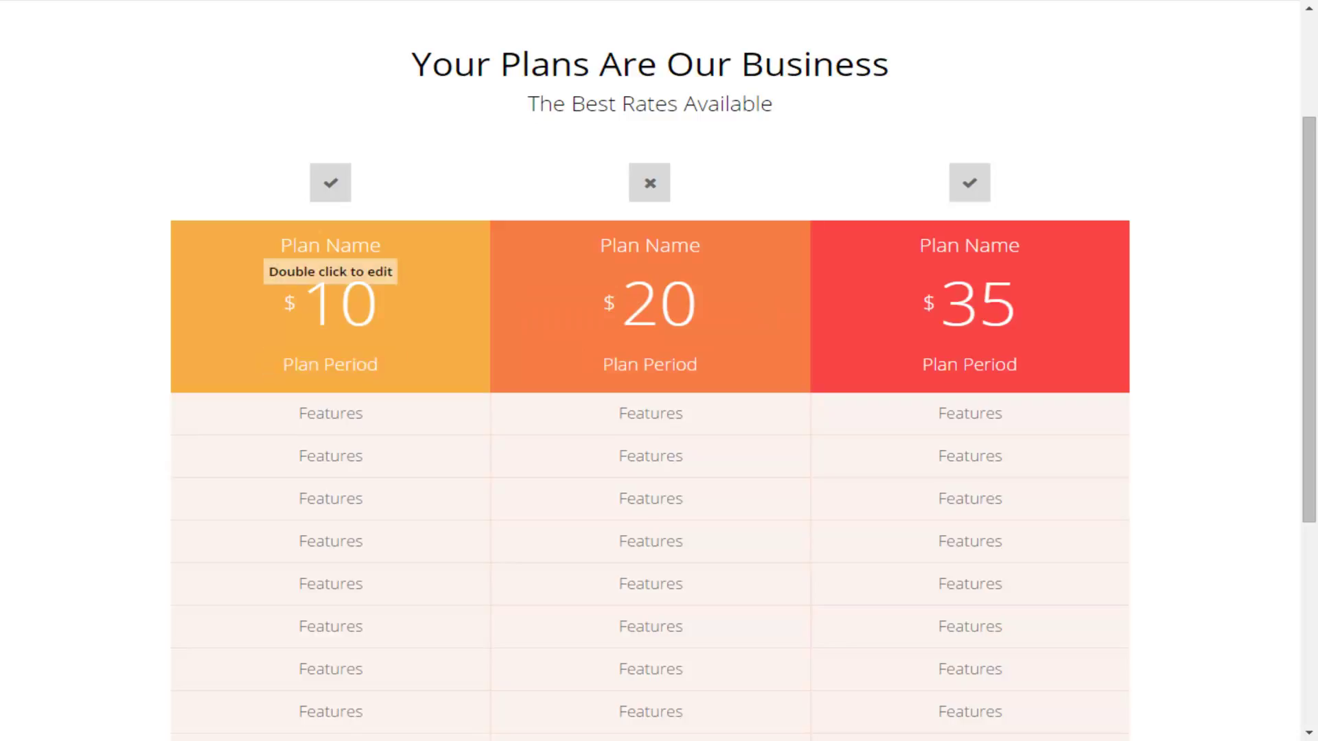
Step: Name the first pricing plan "Gold Plan" and set its price to 97
double_click(330, 246)
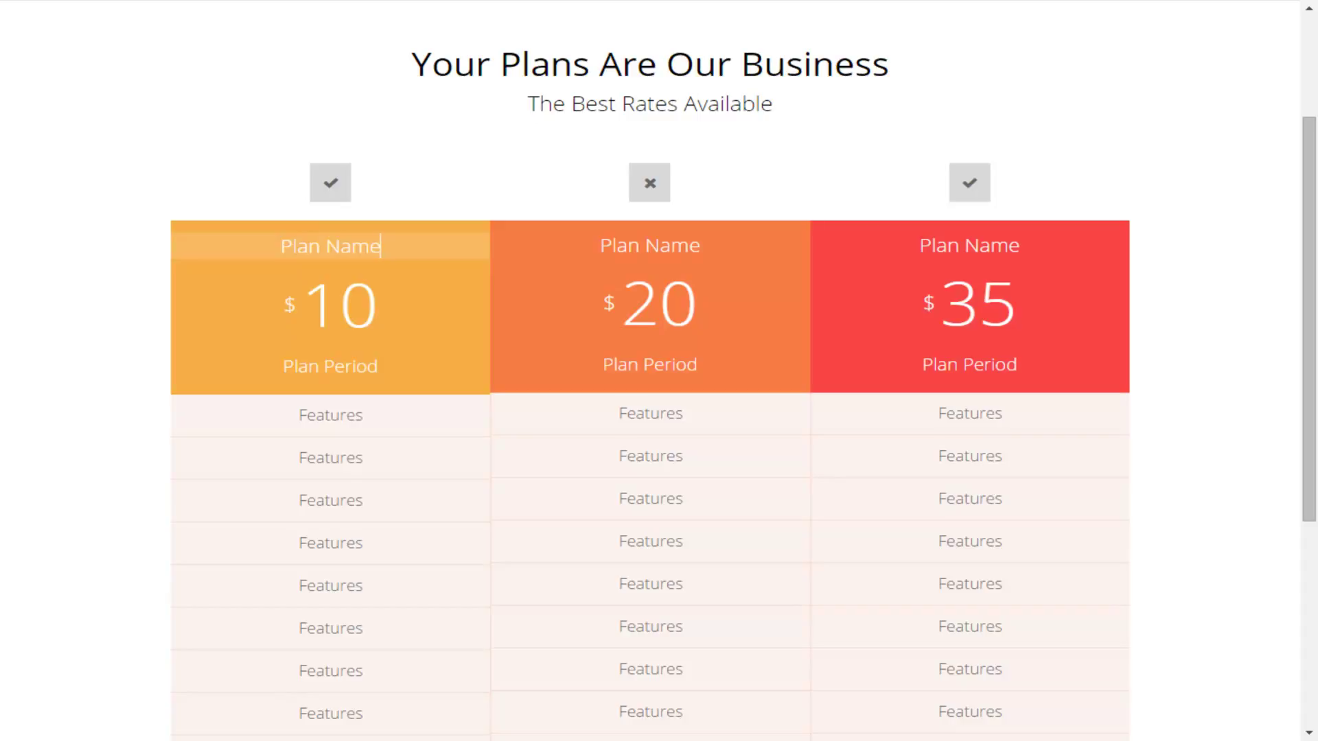
key(ctrl+a)
text(Gold Plan)
double_click(341, 306)
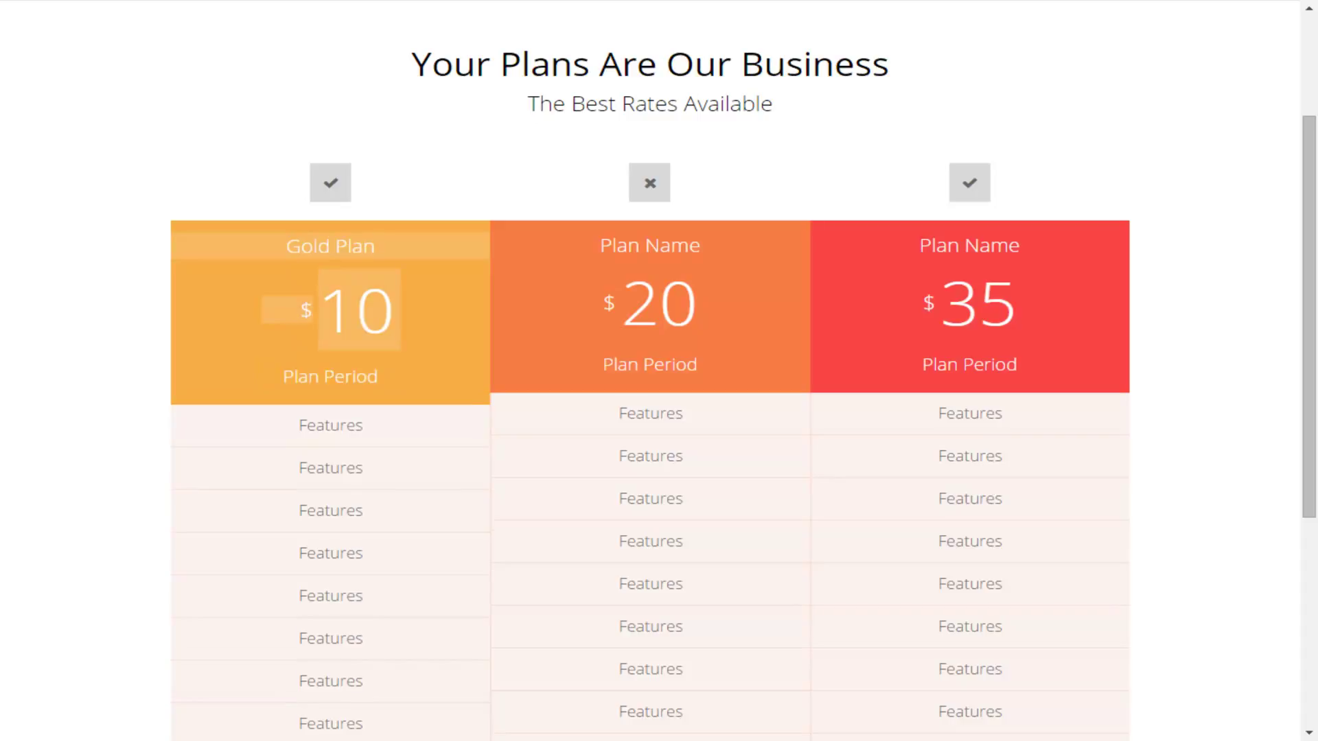
key(BackSpace)
key(BackSpace)
text(97)
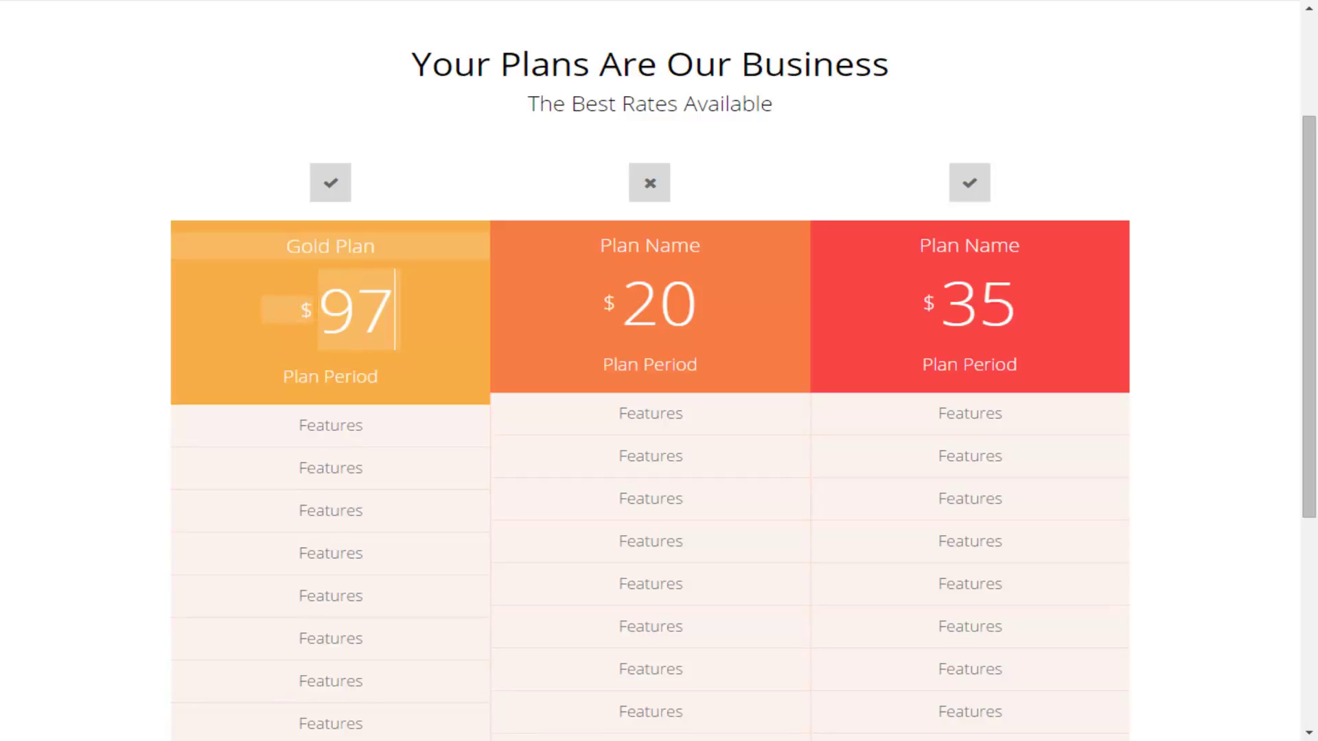
Step: Set the Gold Plan's period to "Monthly"
key(Tab)
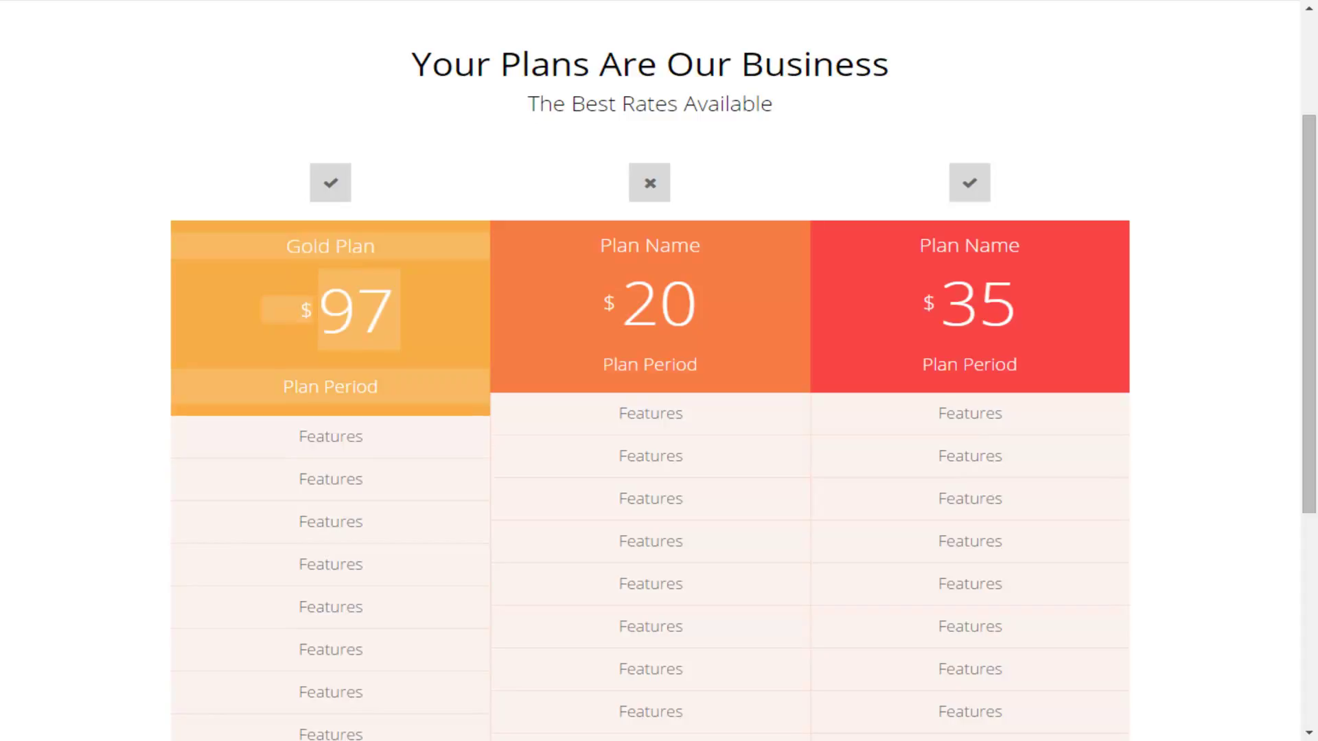
key(BackSpace)
key(BackSpace)
key(BackSpace)
key(BackSpace)
key(BackSpace)
key(BackSpace)
key(BackSpace)
key(BackSpace)
key(BackSpace)
key(BackSpace)
key(BackSpace)
text(Monthly)
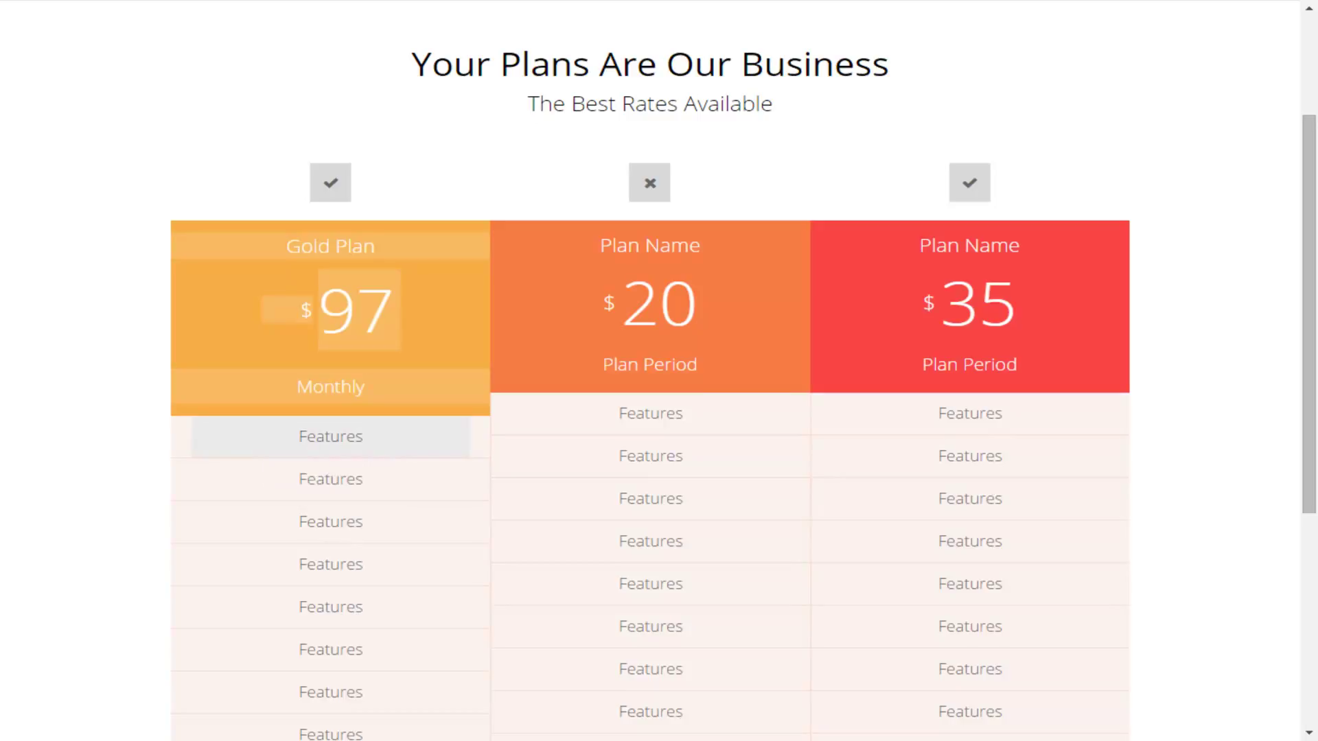
Step: Change the Gold Plan's first feature to "Webinar Access"
key(BackSpace)
key(BackSpace)
key(BackSpace)
key(BackSpace)
key(BackSpace)
key(BackSpace)
key(BackSpace)
key(BackSpace)
text(Webinar Ad)
text(cess)
Step: Change the Gold Plan's second feature to "E-Mail Access"
double_click(331, 481)
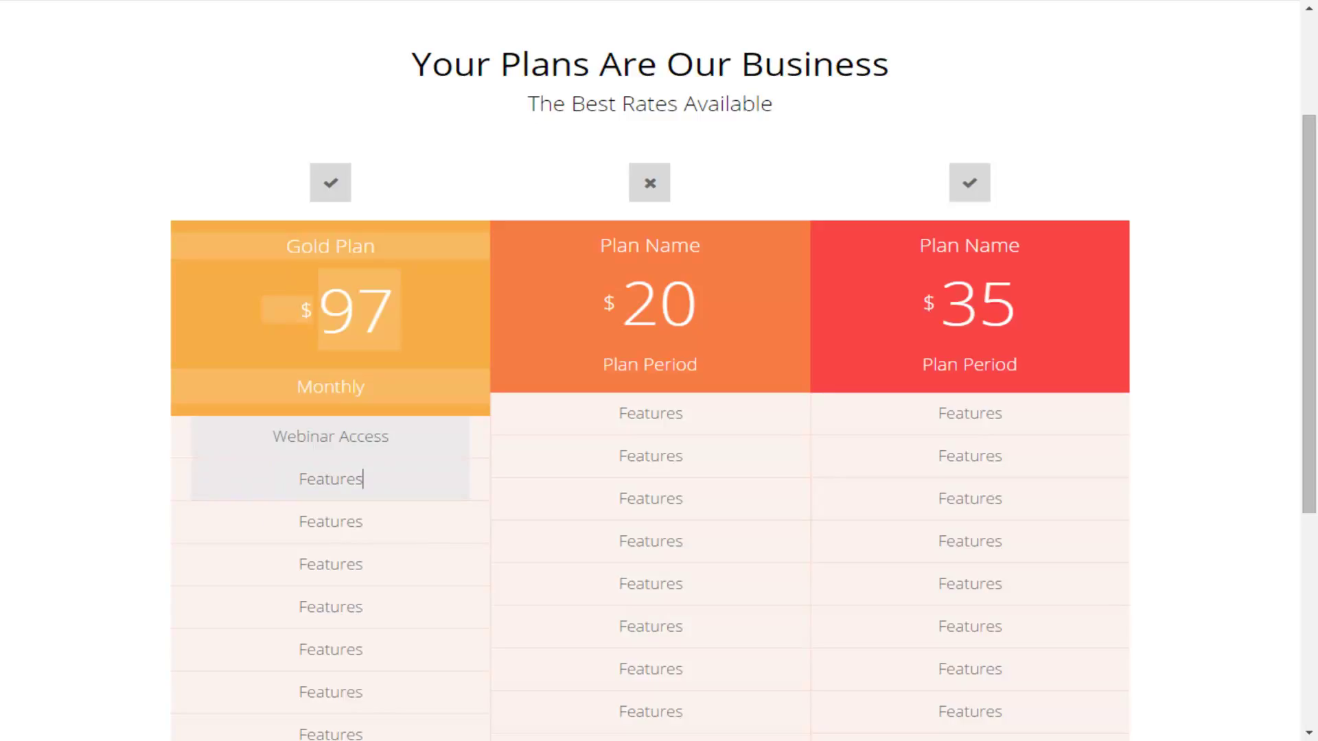
key(BackSpace)
key(BackSpace)
key(BackSpace)
key(BackSpace)
key(BackSpace)
key(BackSpace)
key(BackSpace)
key(BackSpace)
text(E-Mail Access)
Step: Open the Gold Plan's link button for editing, with its text, link and custom HTML fields
scroll(658, 370, down, 5)
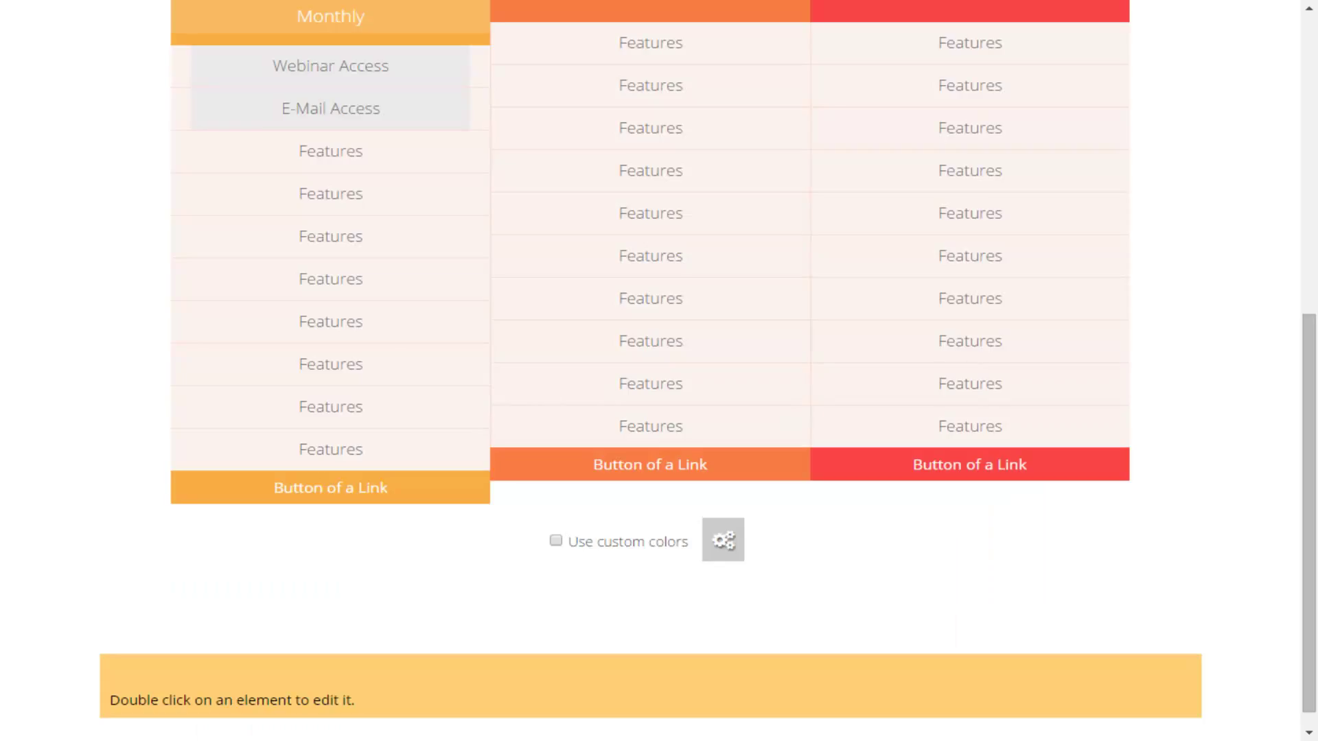
scroll(658, 371, up, 1)
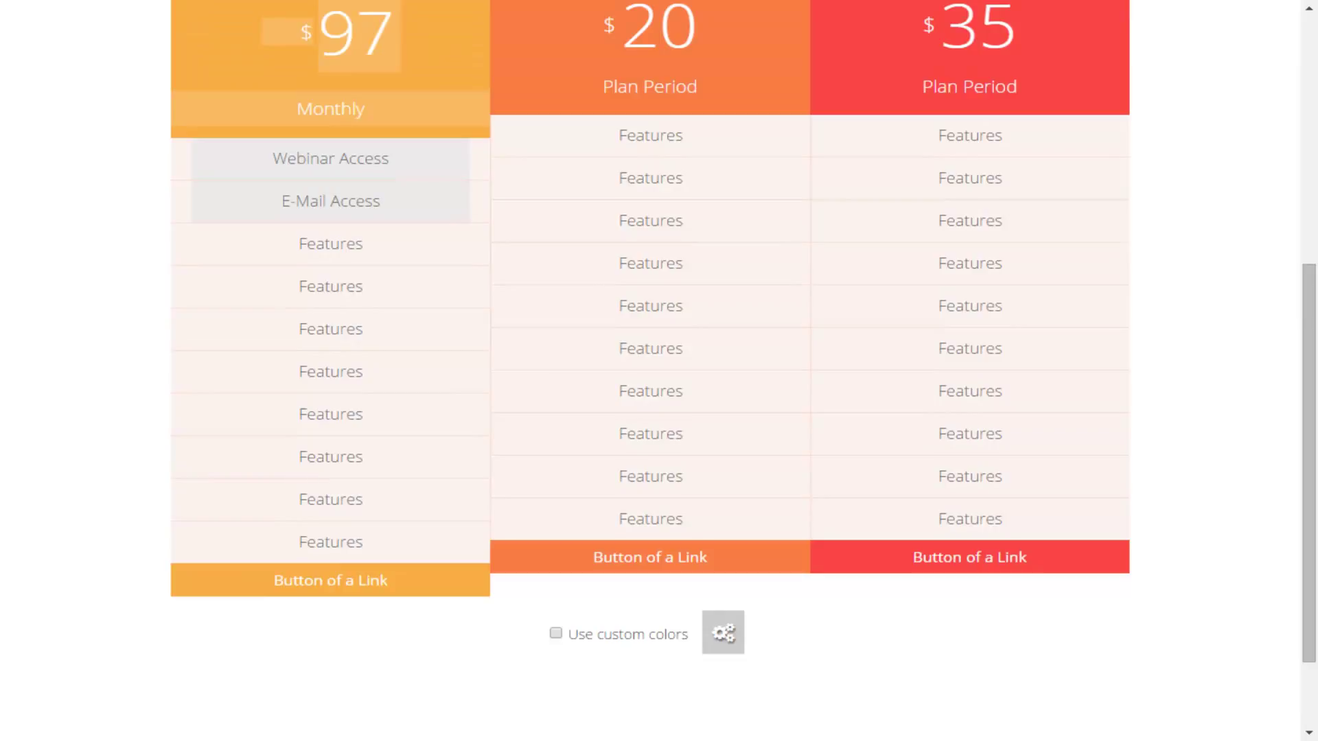
scroll(659, 371, down, 1)
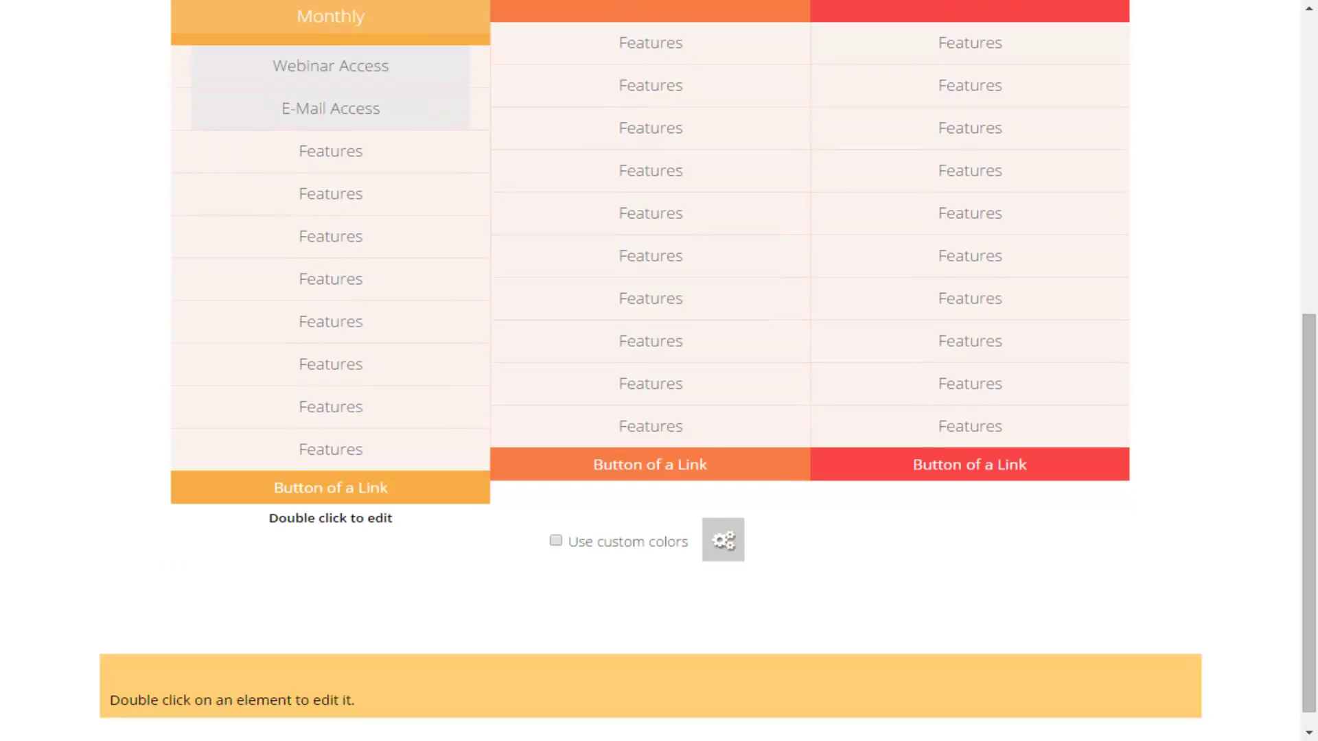
double_click(349, 488)
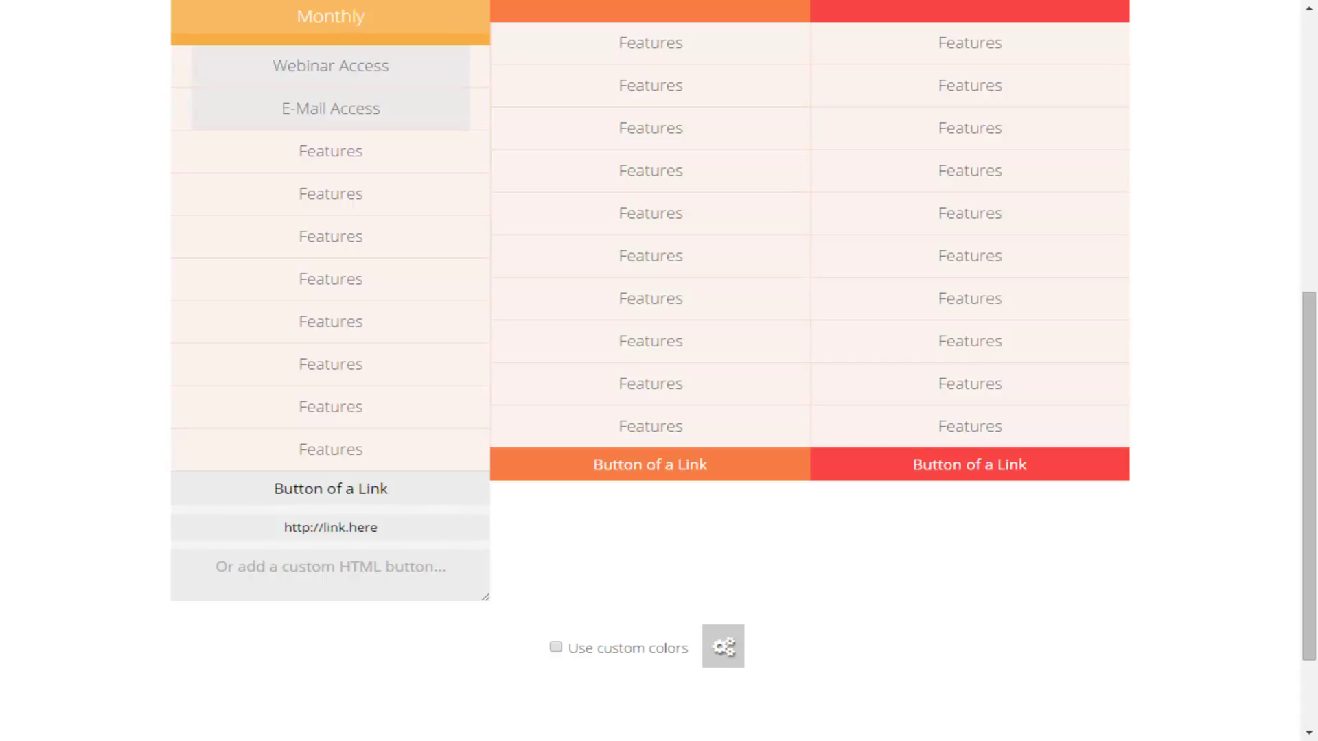
Step: Enable custom colors for the pricing tables, view the custom color settings without changing them, and save the page
scroll(350, 488, down, 1)
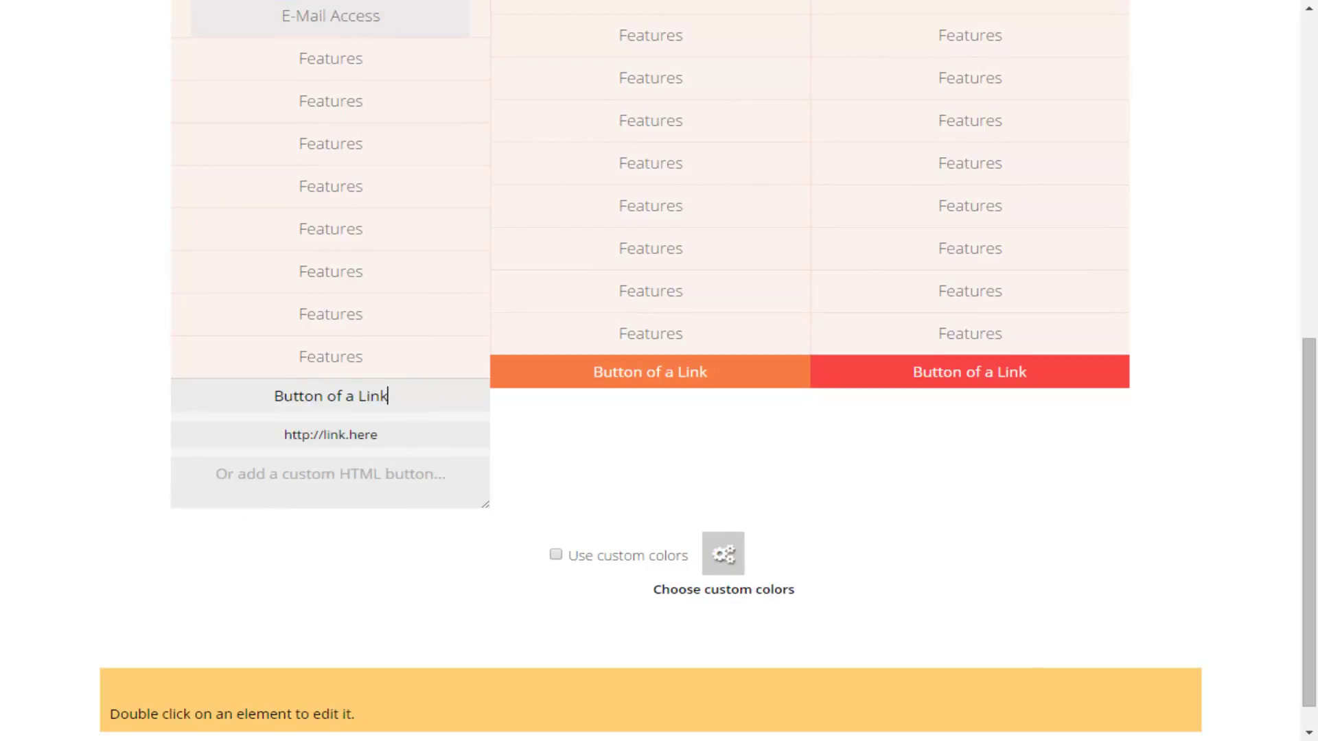
click(555, 554)
click(723, 553)
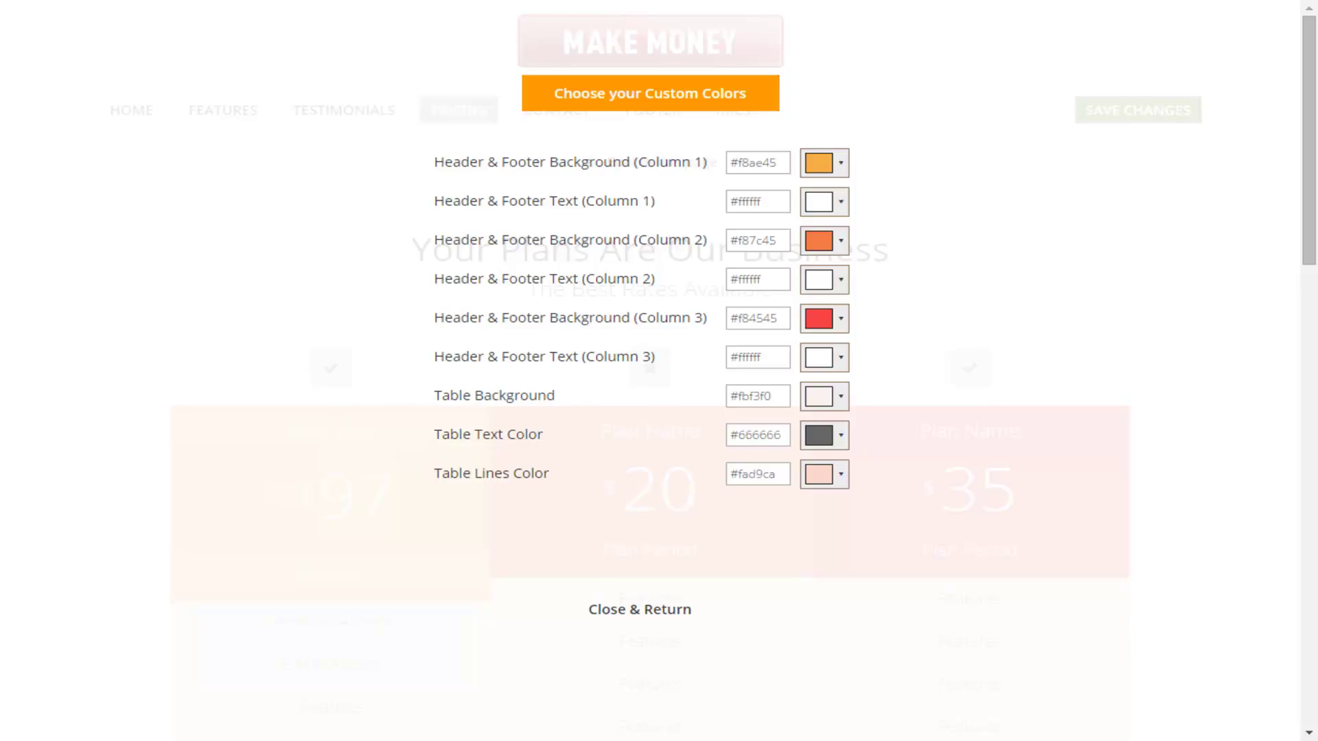
click(640, 609)
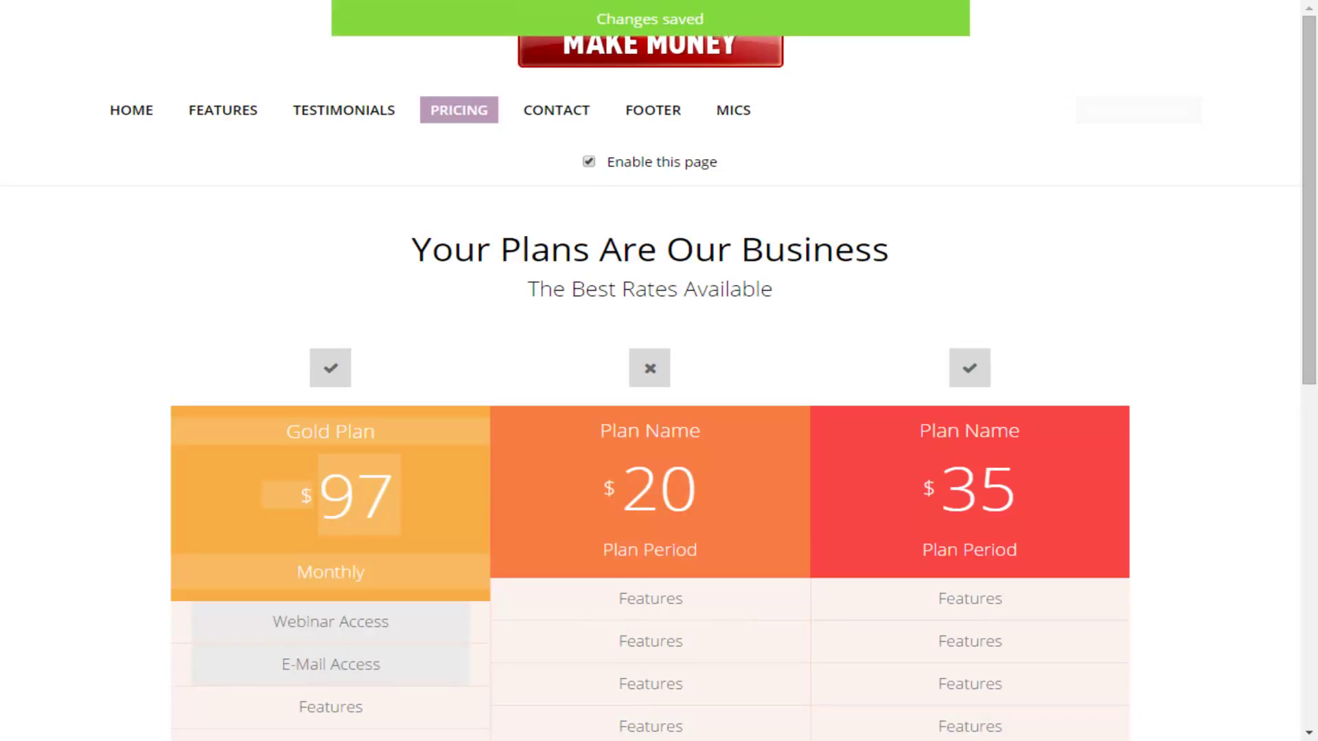
Step: Open the Contact page, disable the page, and save the change
scroll(650, 288, down, 10)
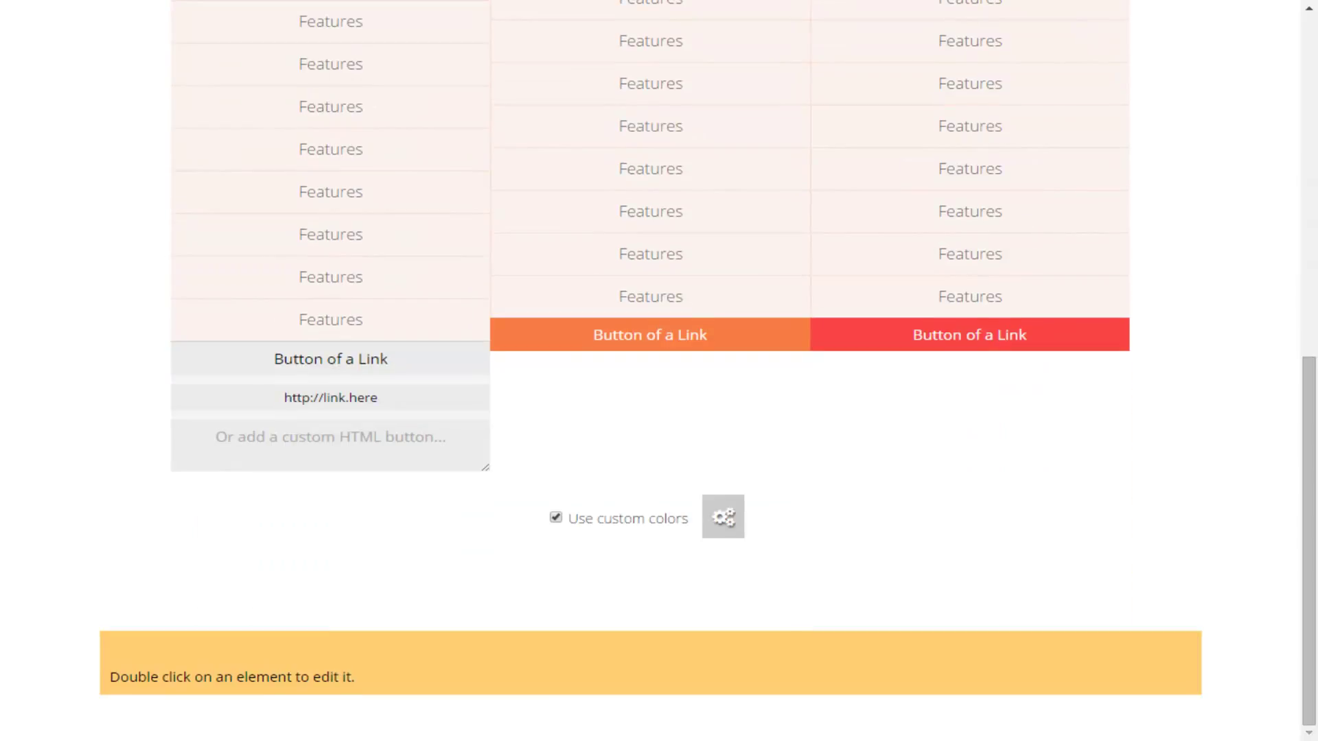
scroll(649, 371, up, 8)
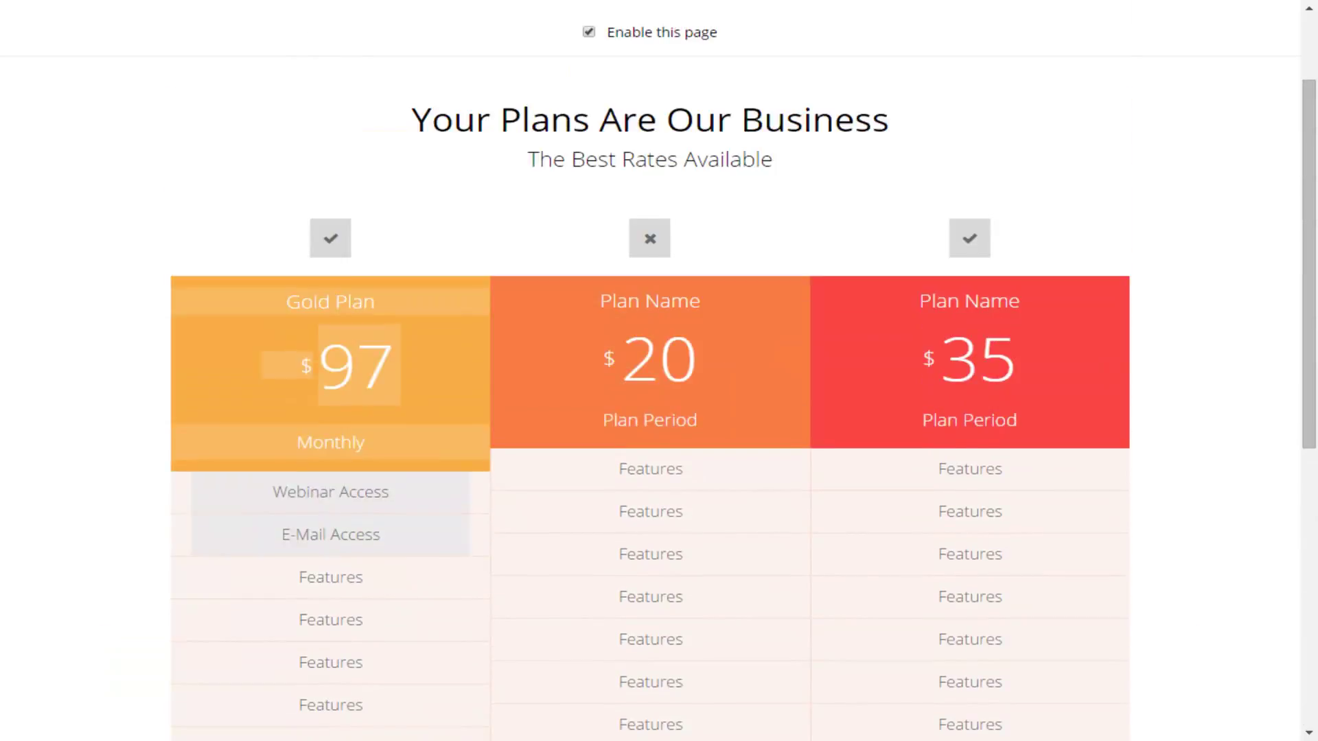
scroll(650, 288, up, 2)
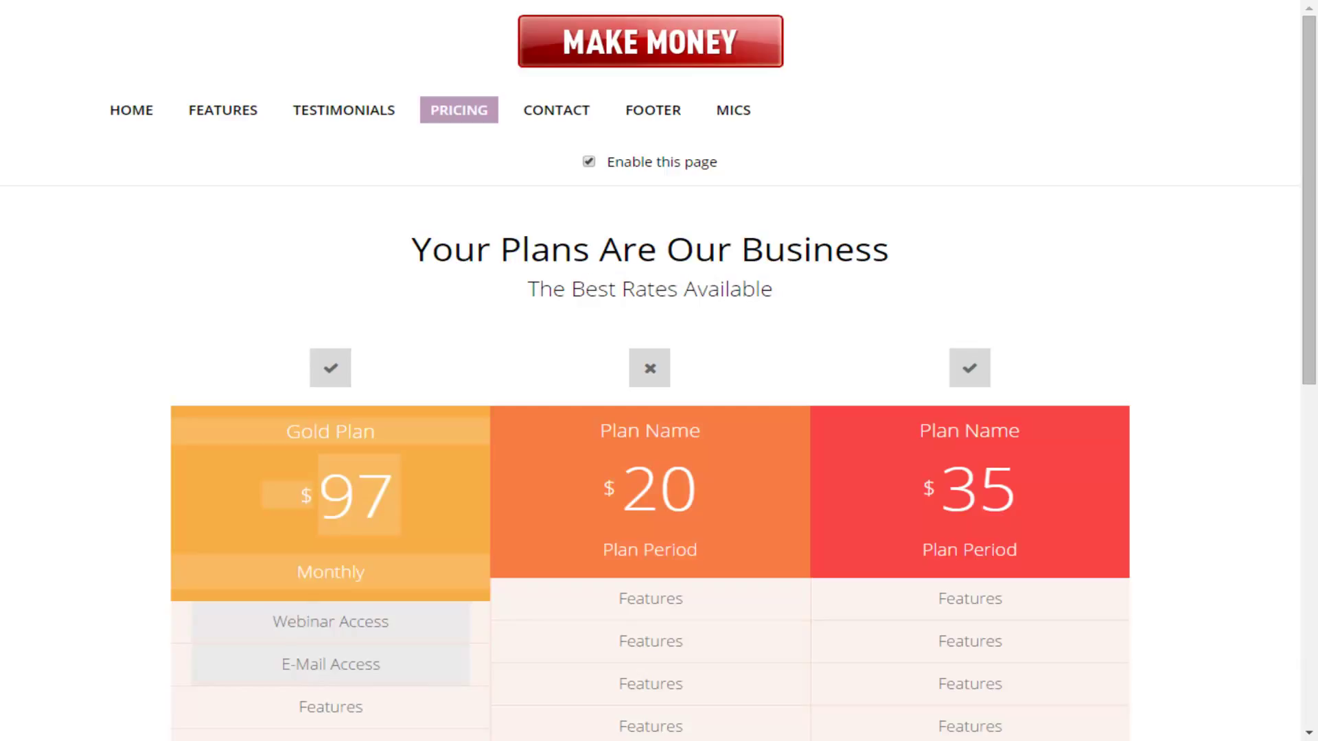
click(556, 110)
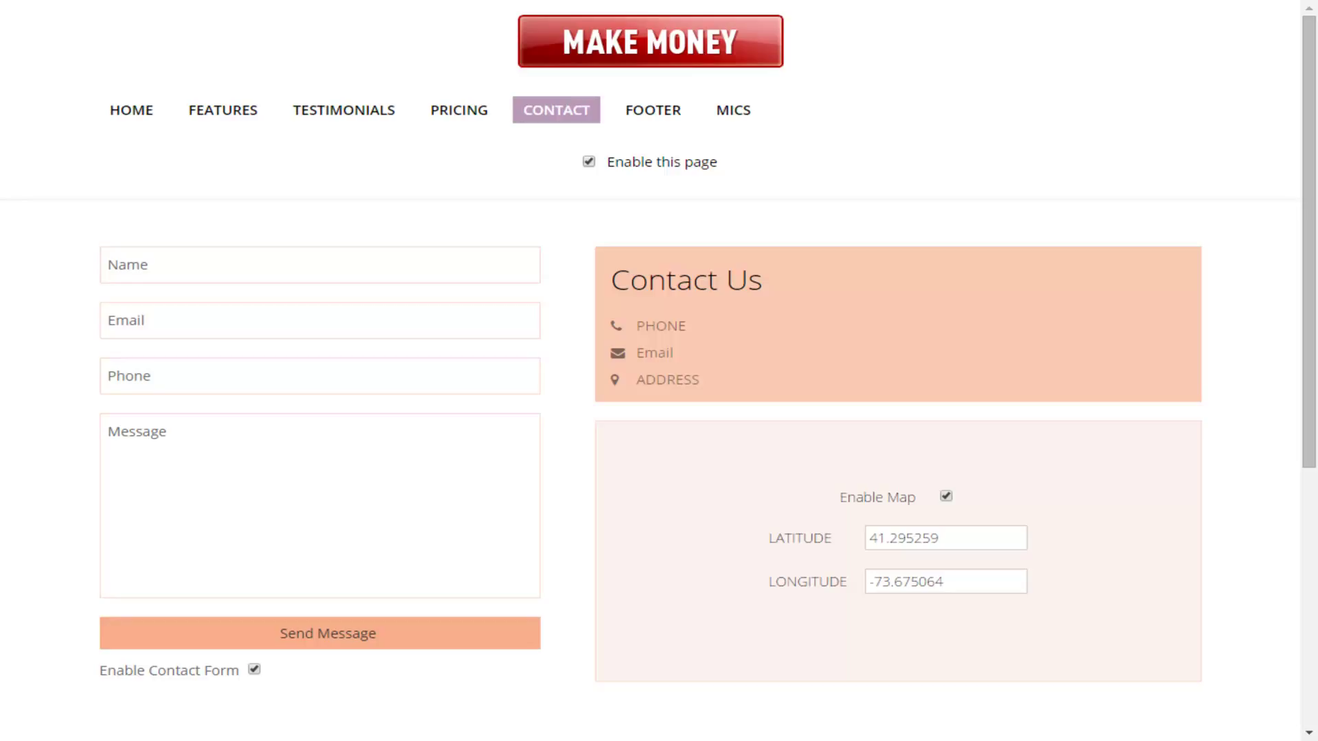
click(589, 162)
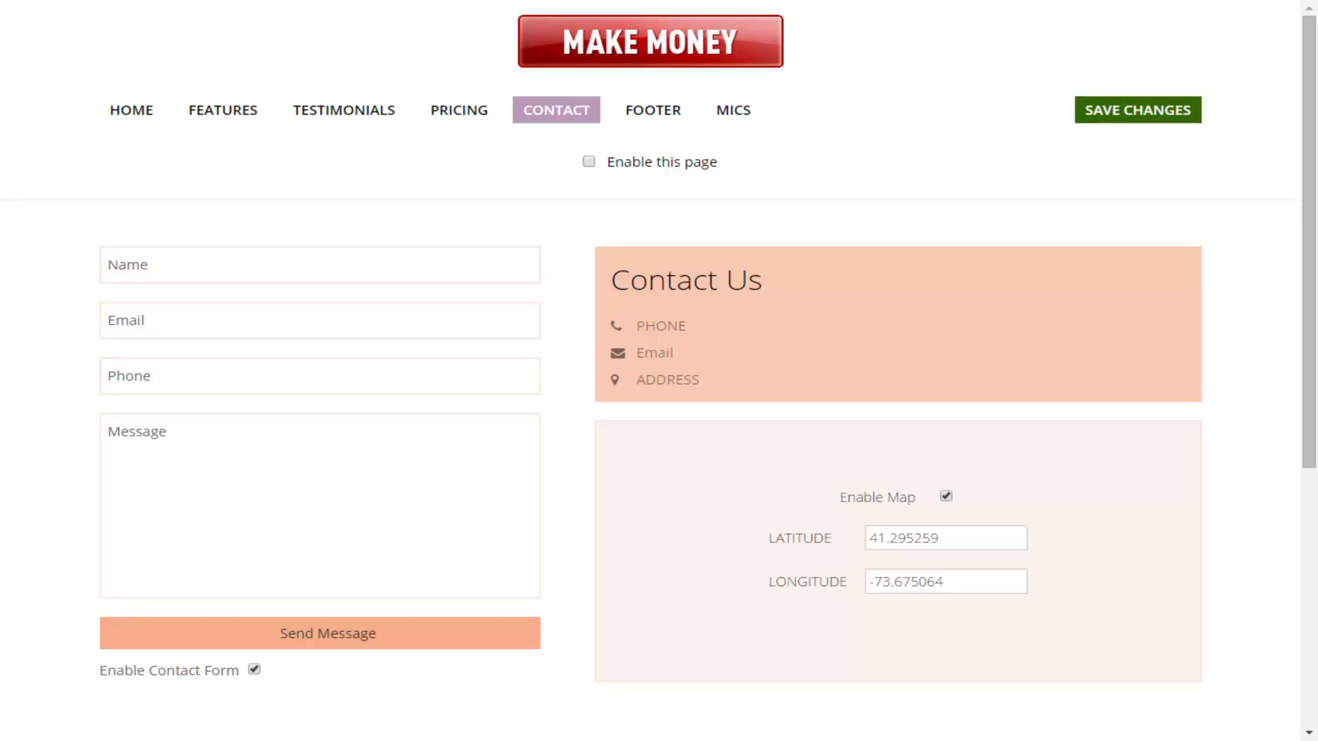
click(1137, 110)
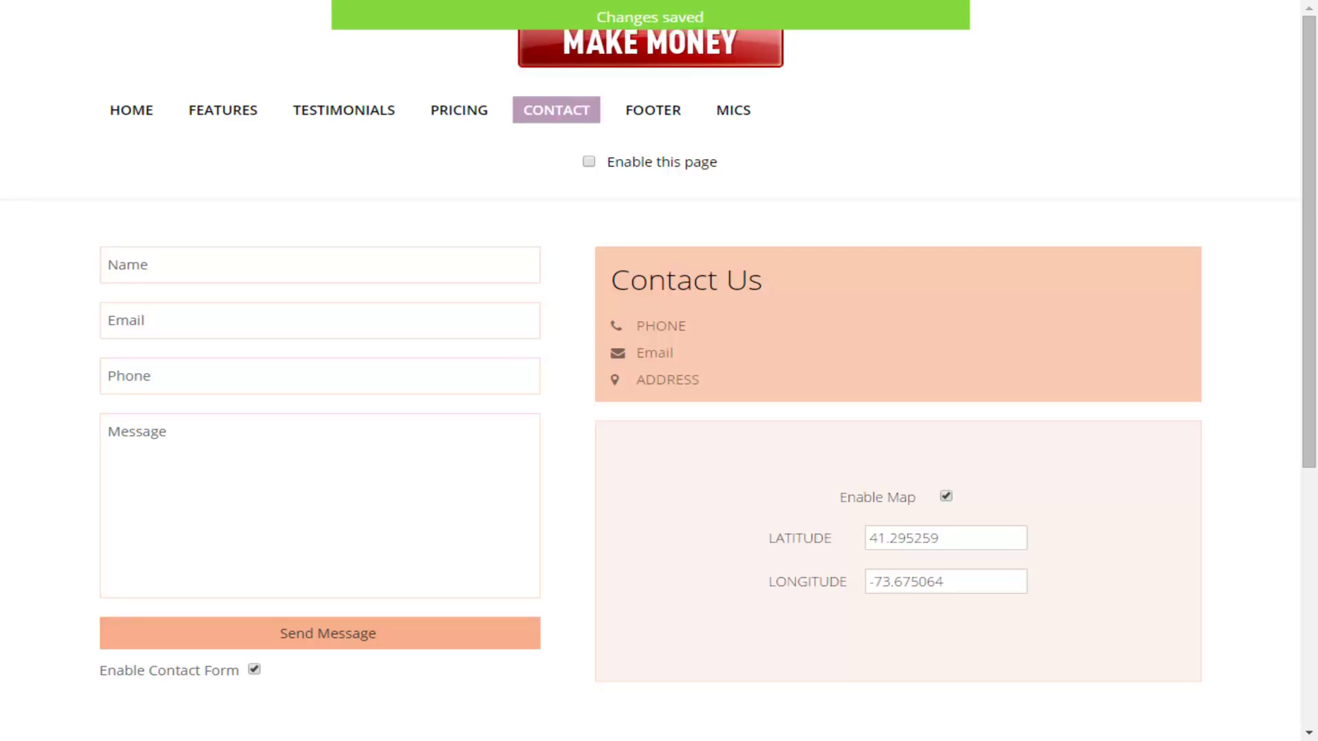
Step: Fill in the Contact Us box with the business phone number, e-mail and street address
scroll(659, 370, down, 2)
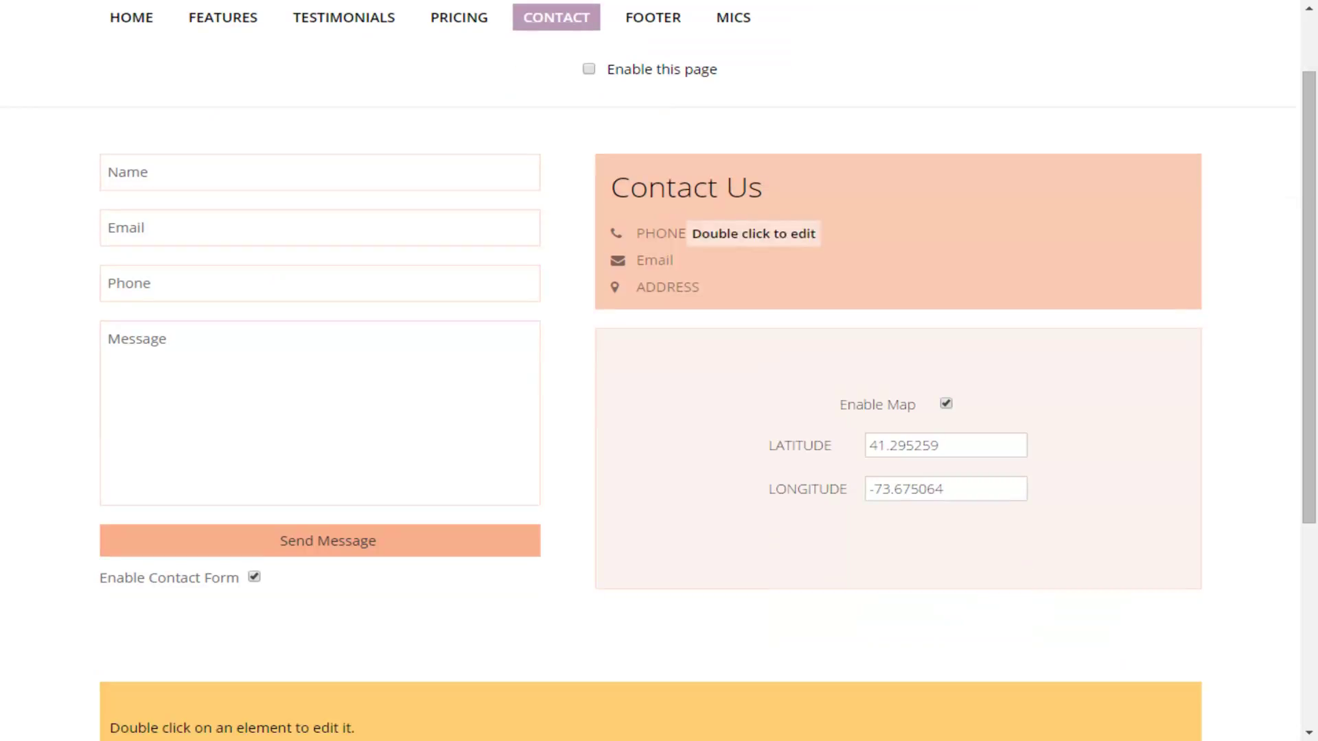
double_click(660, 233)
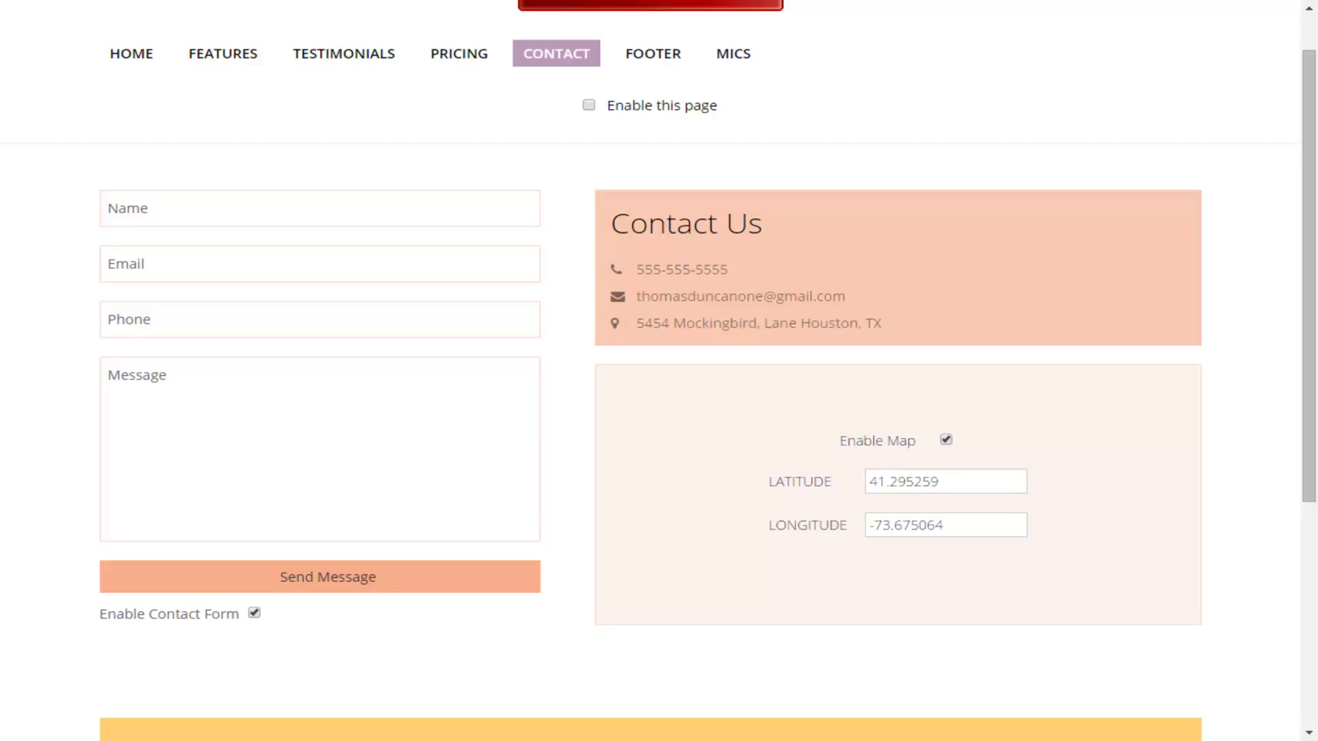
Step: Review the Contact page's map settings and the instructions for getting a place's coordinates
scroll(659, 371, up, 1)
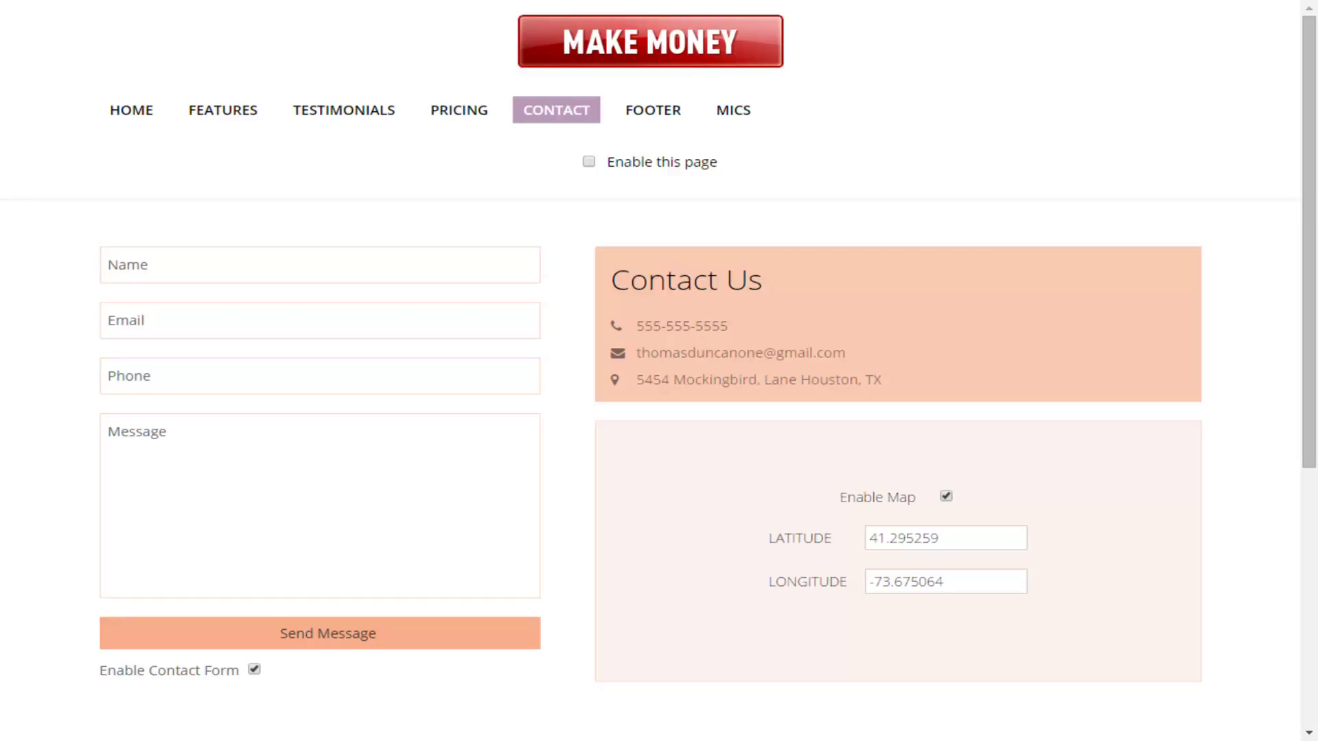
scroll(658, 371, down, 5)
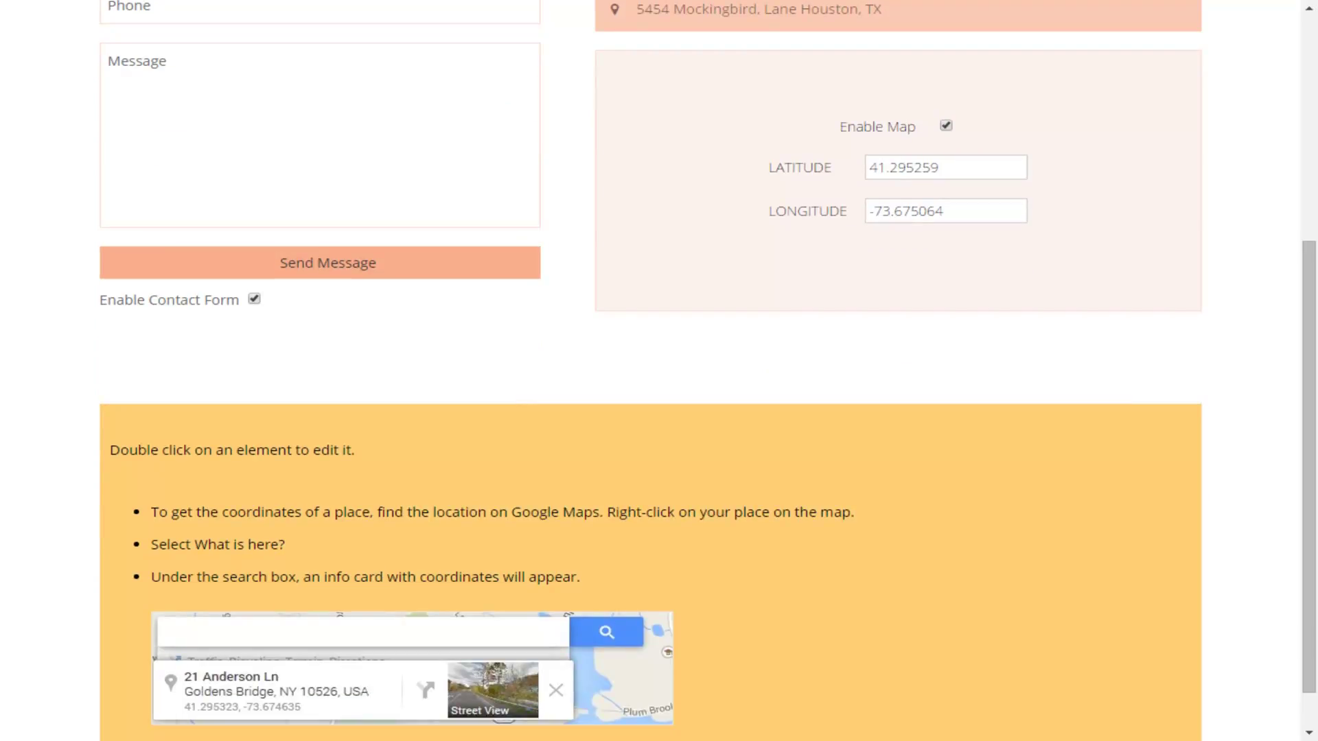
scroll(658, 371, up, 1)
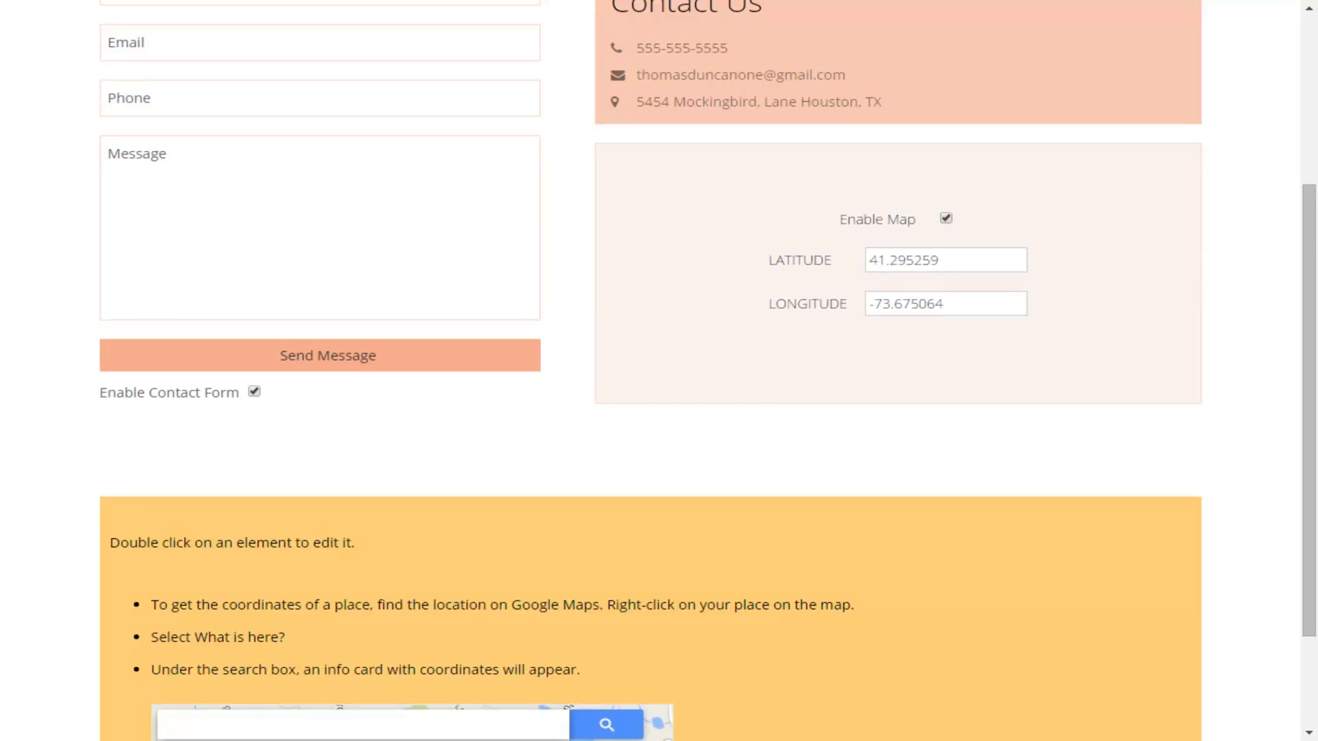
click(945, 218)
click(946, 218)
scroll(658, 371, down, 2)
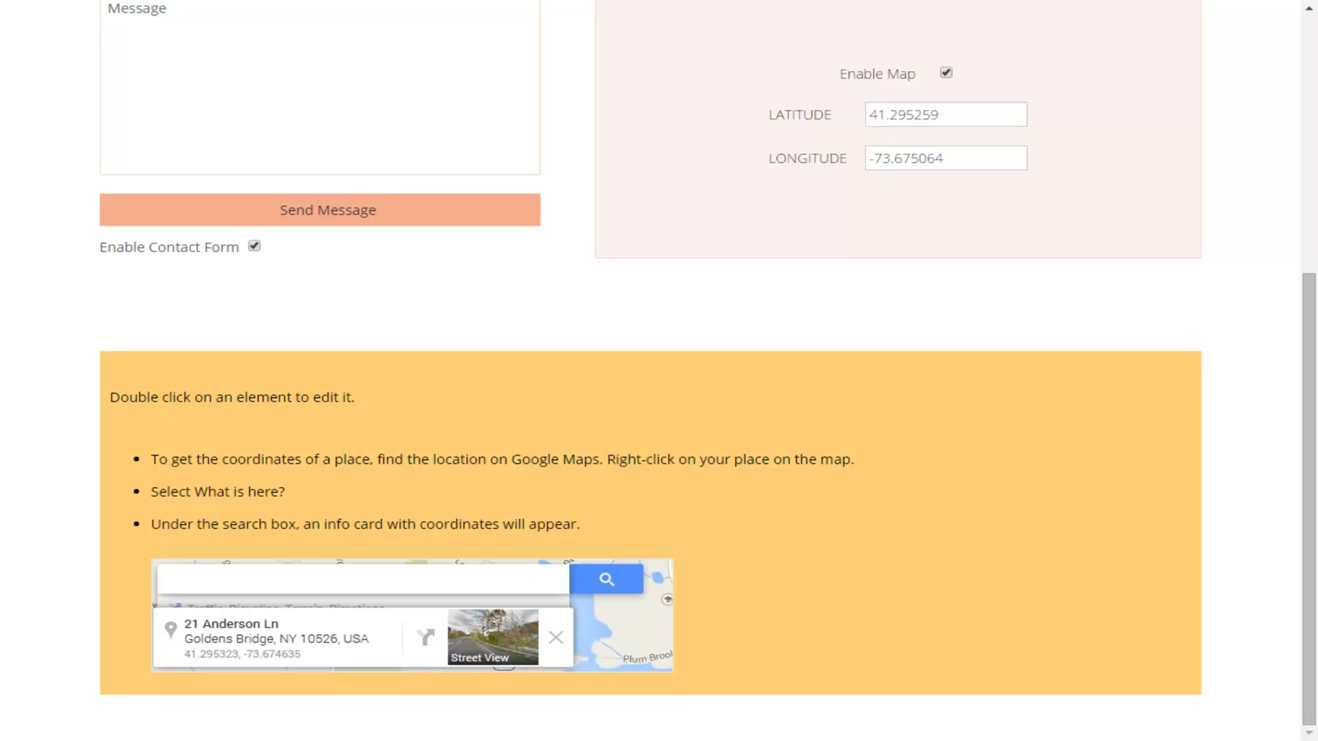
scroll(659, 370, up, 3)
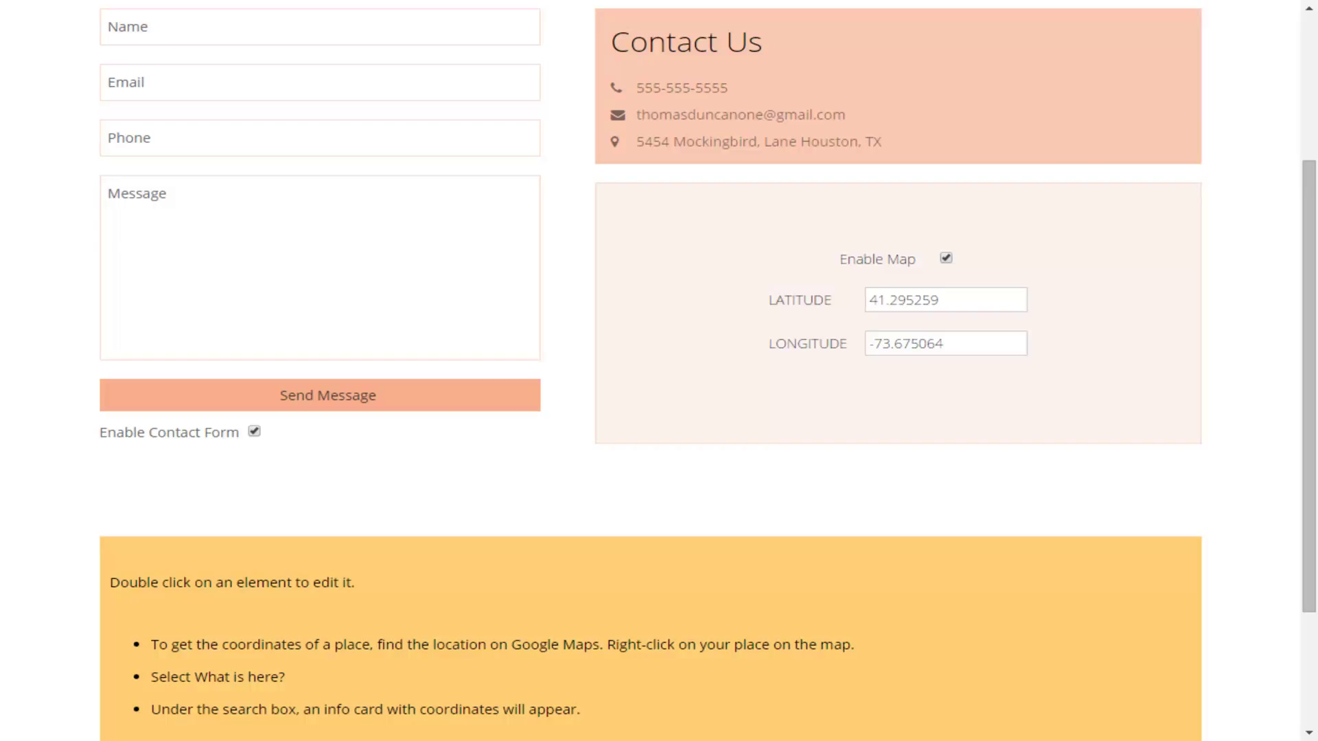
Step: Replace the contact form's Send Message button text with "Contact Us"
scroll(658, 370, up, 2)
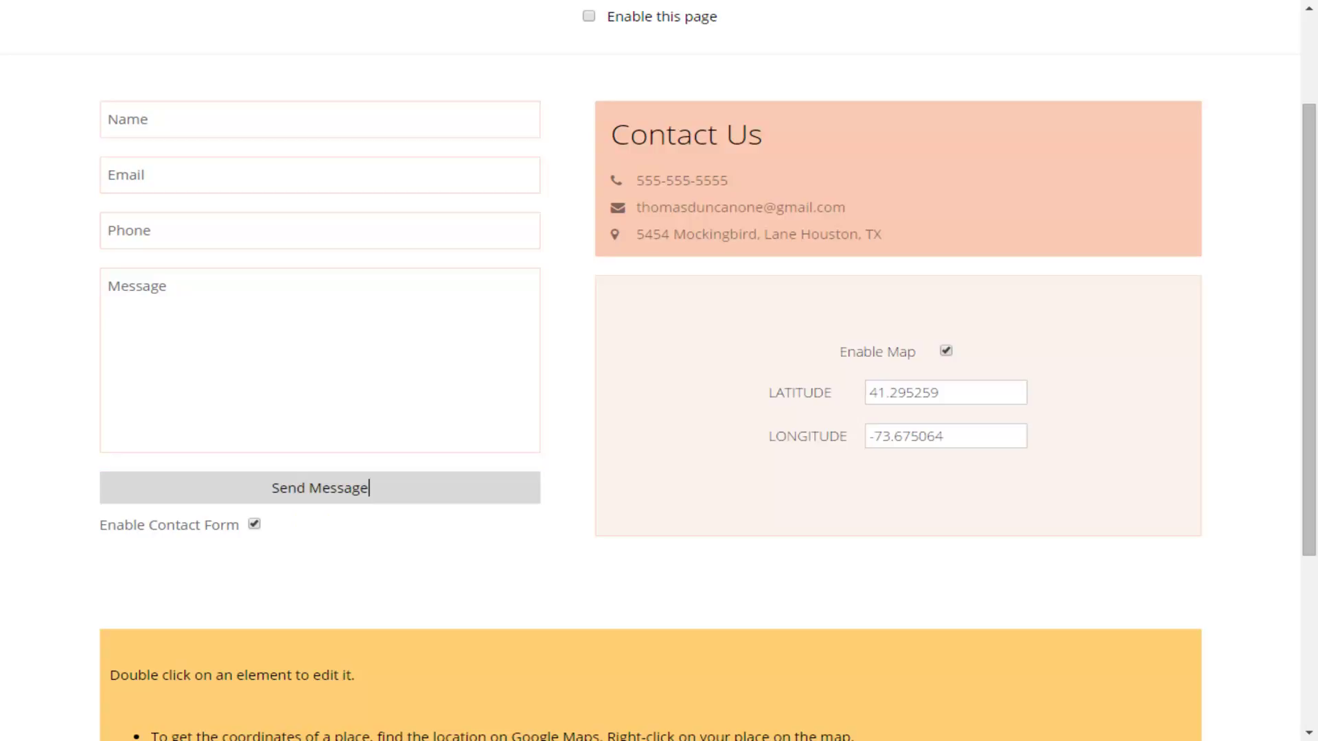
key(BackSpace)
key(BackSpace)
key(BackSpace)
key(BackSpace)
key(BackSpace)
key(BackSpace)
key(BackSpace)
key(BackSpace)
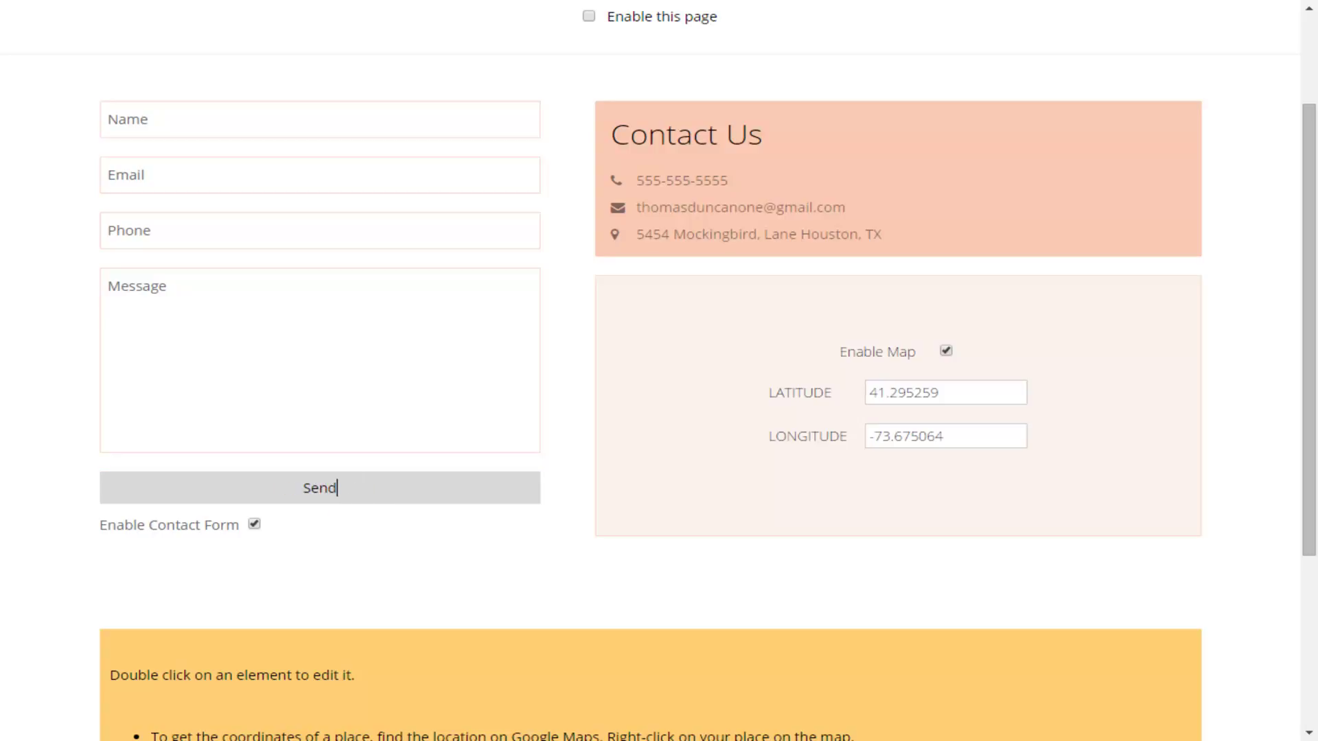
key(BackSpace)
key(BackSpace)
key(BackSpace)
key(BackSpace)
text(Contact Us)
scroll(659, 371, up, 1)
scroll(659, 371, down, 1)
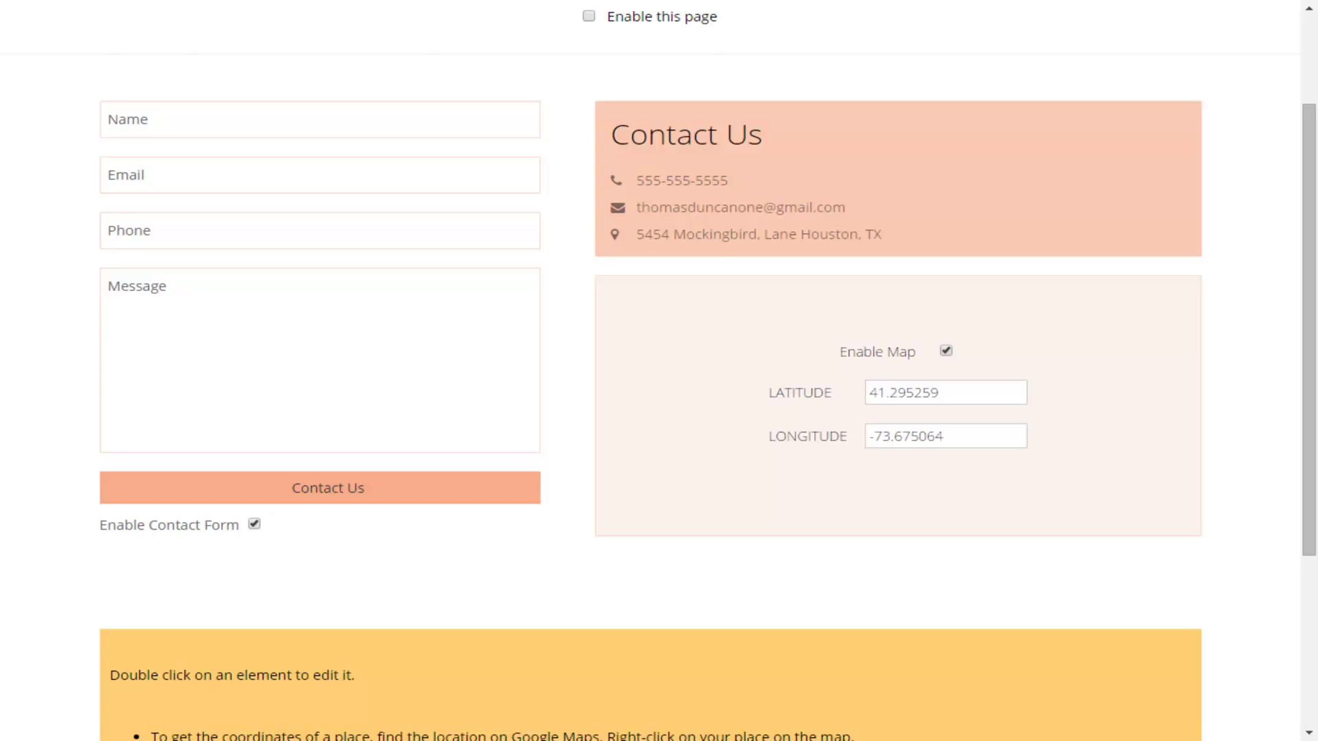
Step: Disable the contact form on the Contact page and save the change
scroll(658, 370, up, 1)
scroll(659, 370, down, 1)
scroll(659, 371, up, 1)
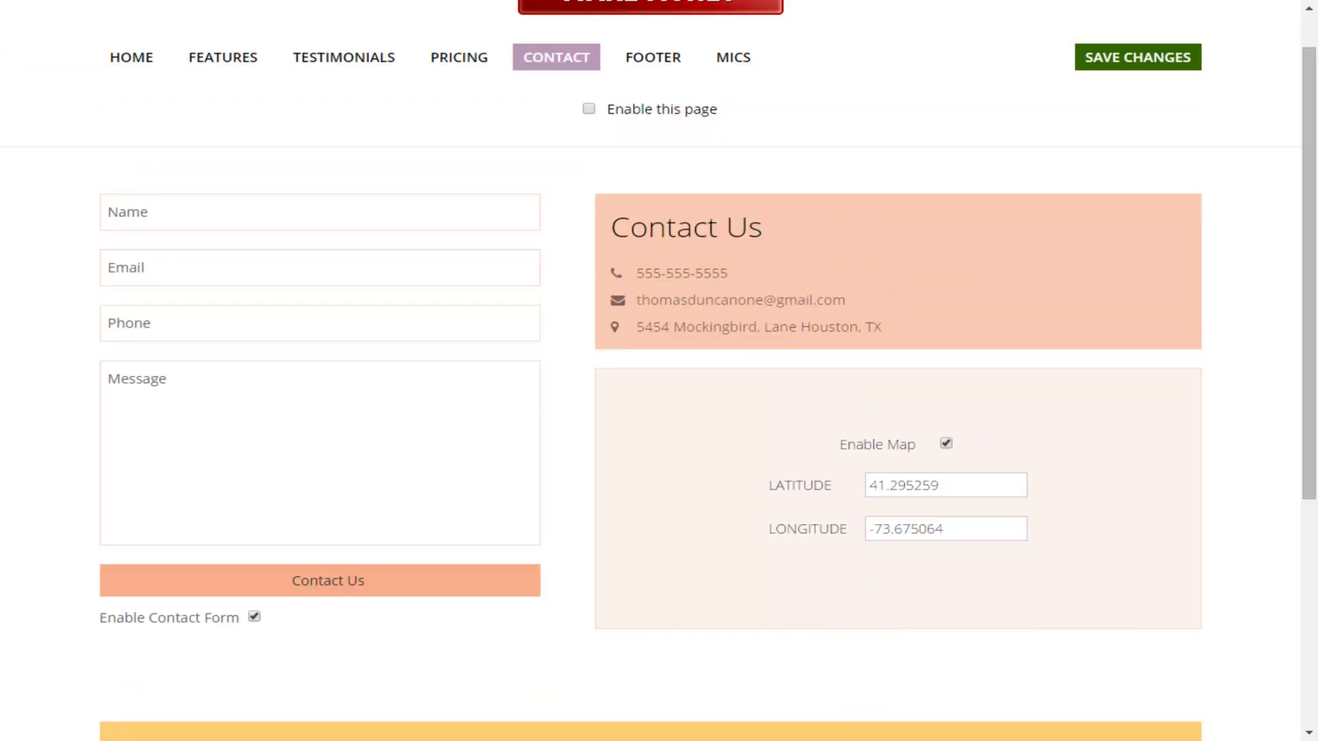
scroll(659, 371, down, 1)
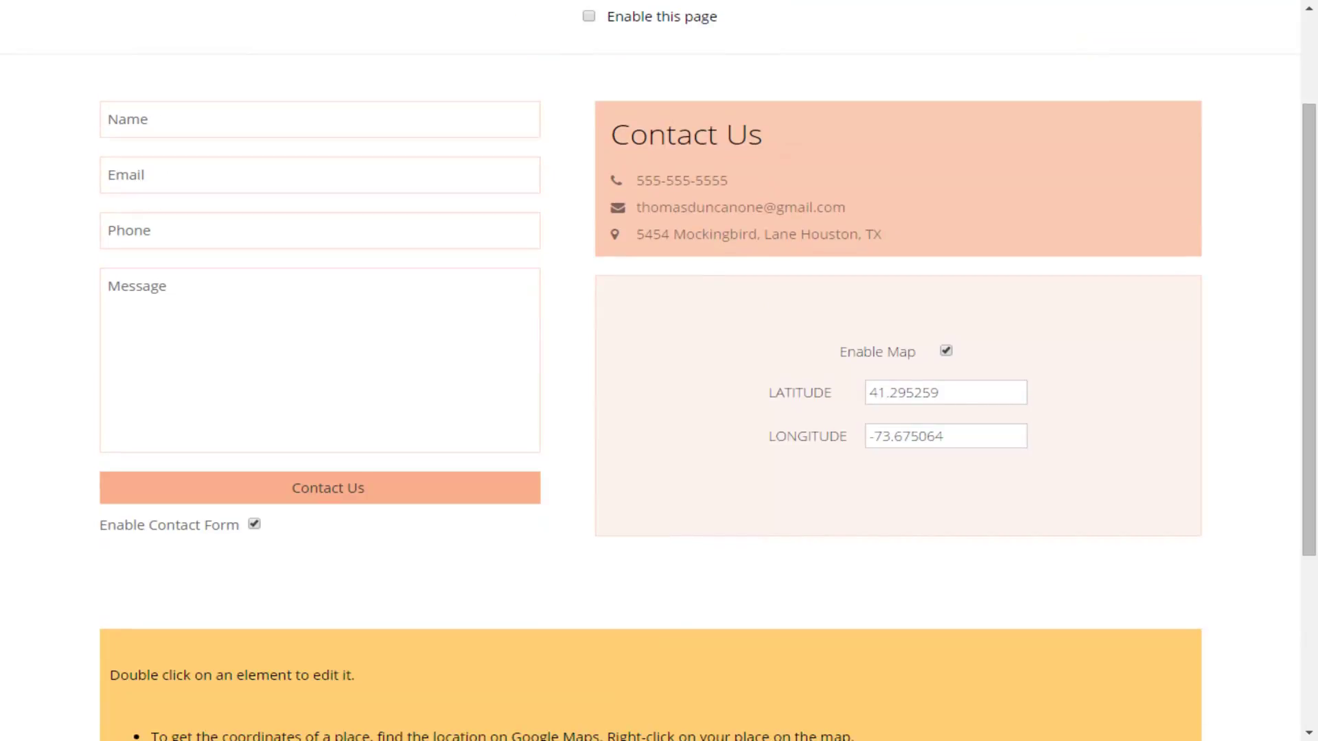
click(254, 524)
scroll(659, 371, up, 2)
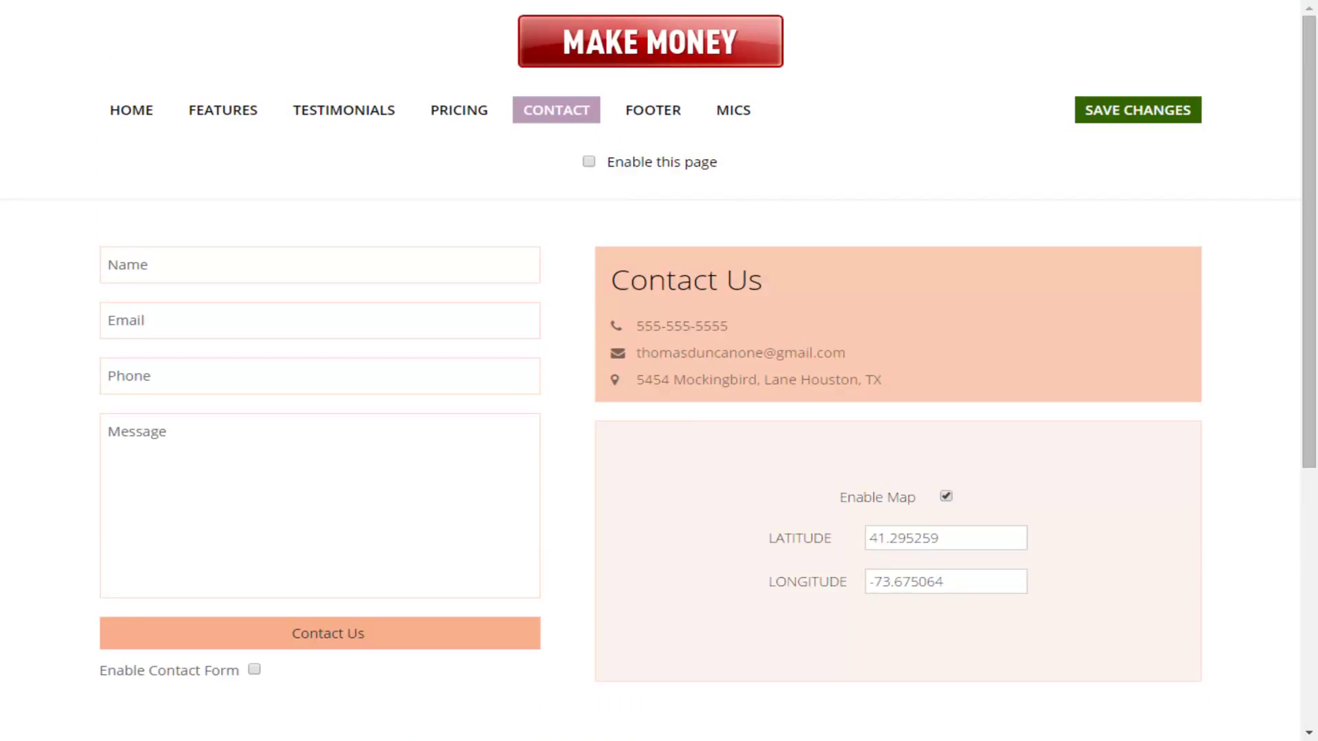
click(1137, 109)
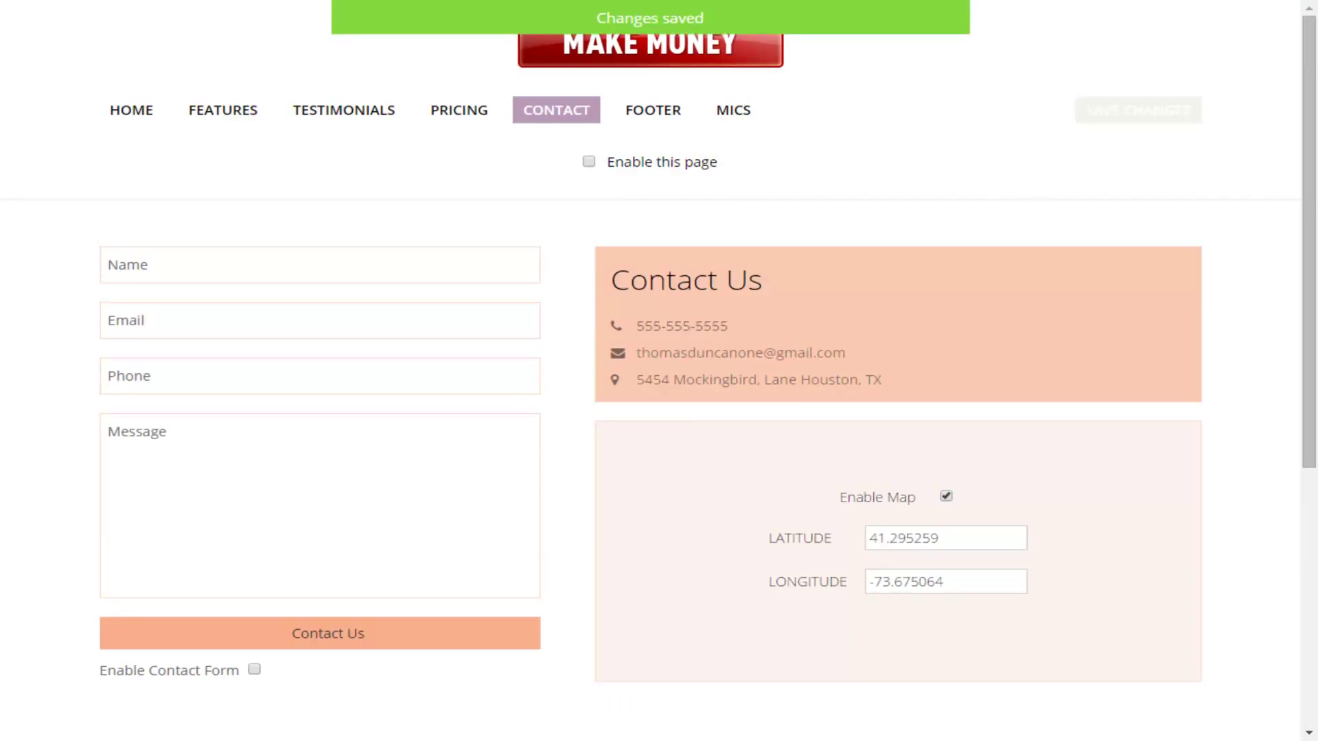
Step: Re-enable the contact form and save the Contact page
scroll(658, 370, down, 2)
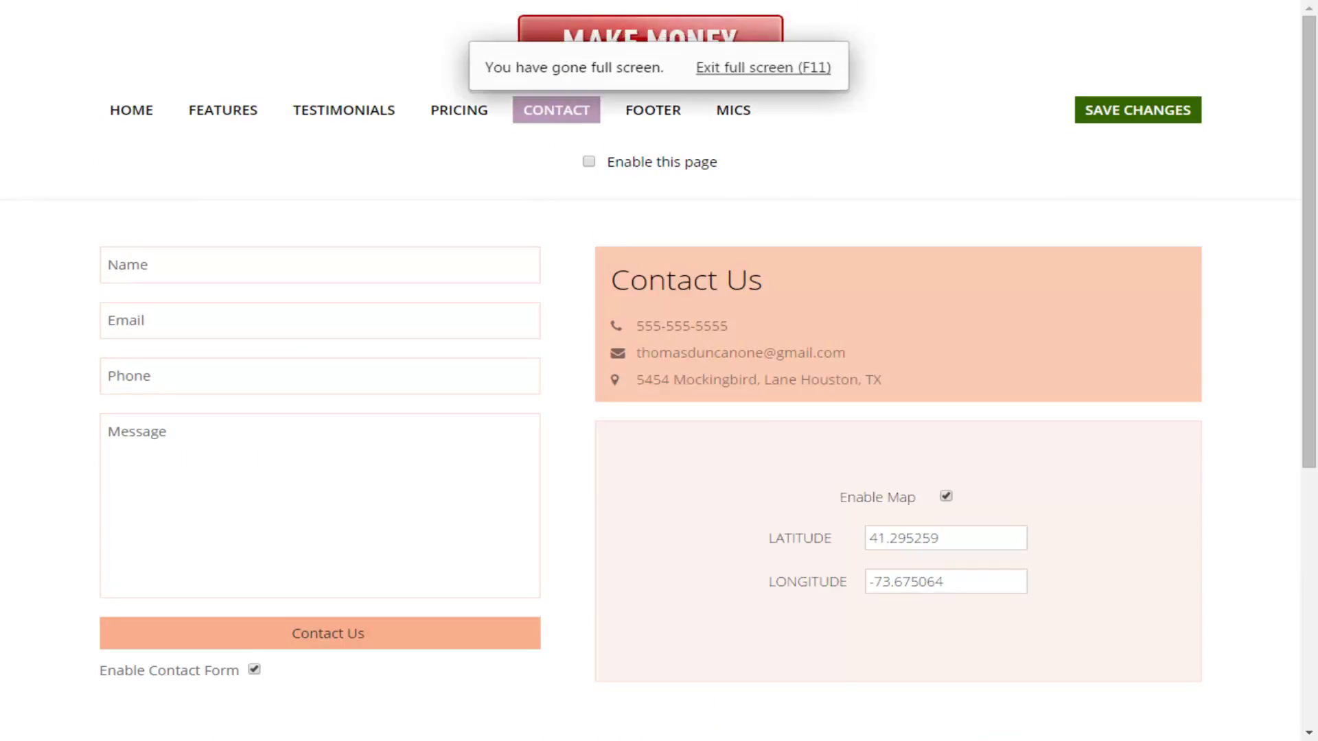
click(1138, 109)
scroll(659, 370, down, 6)
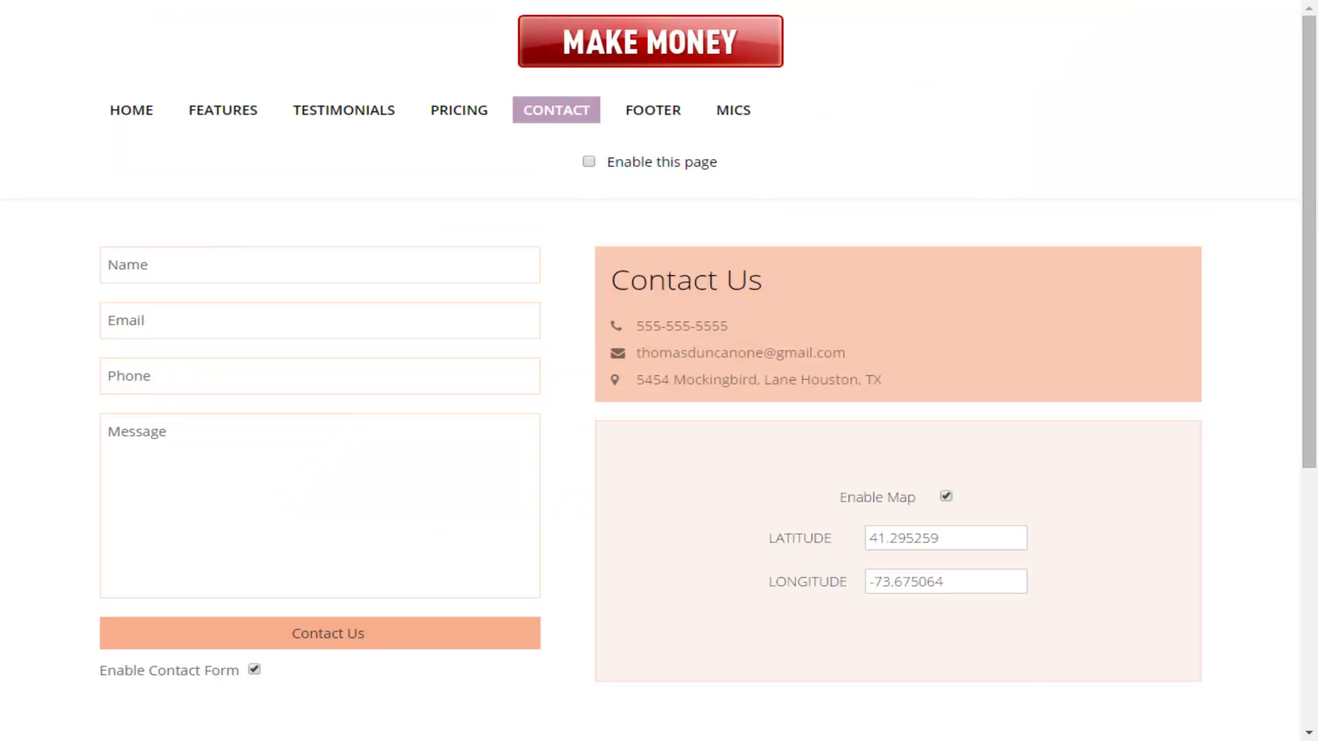
scroll(659, 371, down, 6)
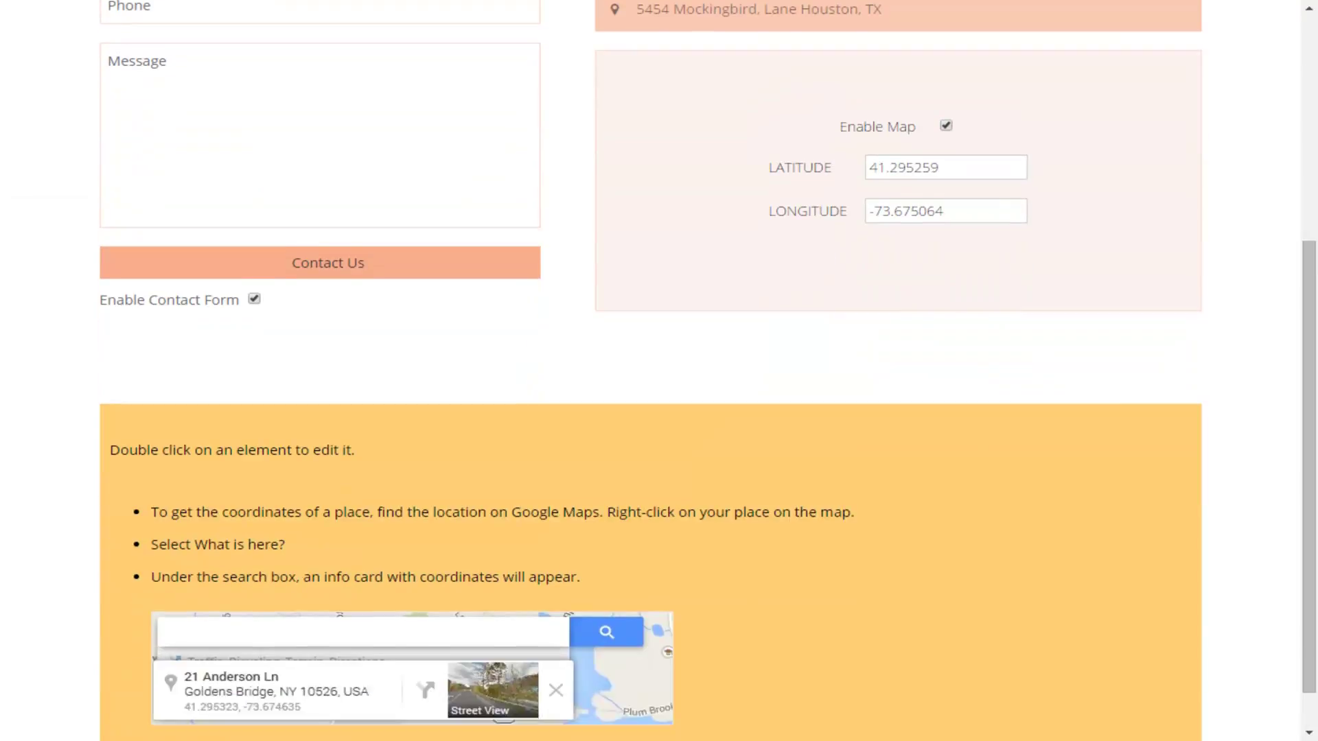
scroll(659, 370, up, 6)
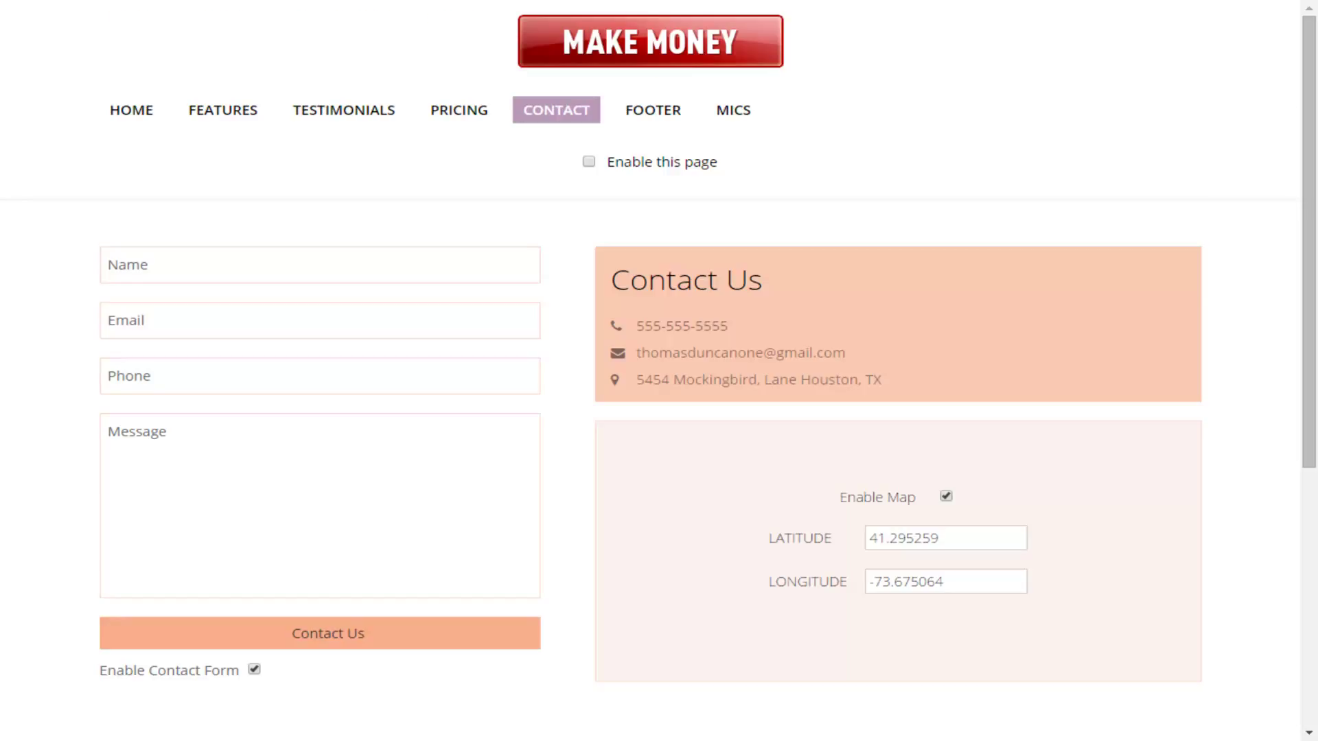
scroll(659, 371, down, 5)
scroll(659, 370, up, 5)
Step: Open the Footer page's settings and save them with the page enabled
click(652, 110)
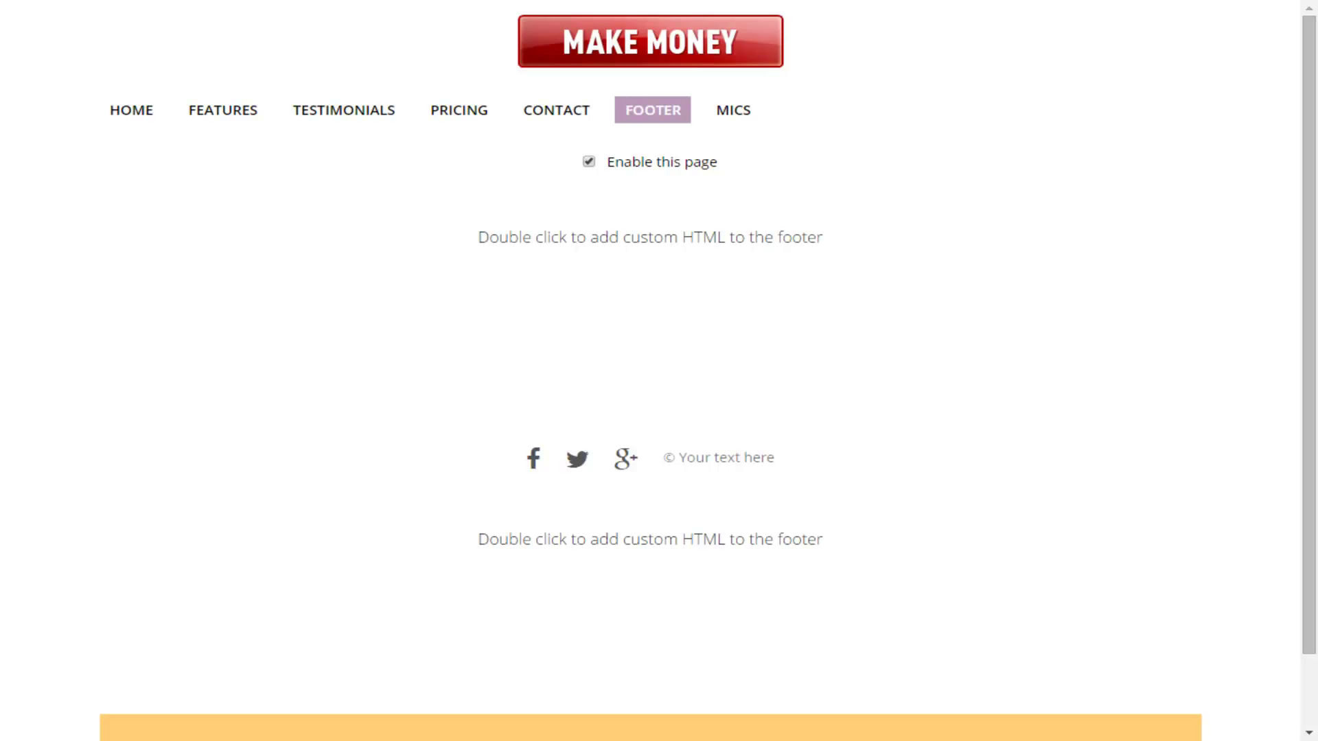
click(588, 161)
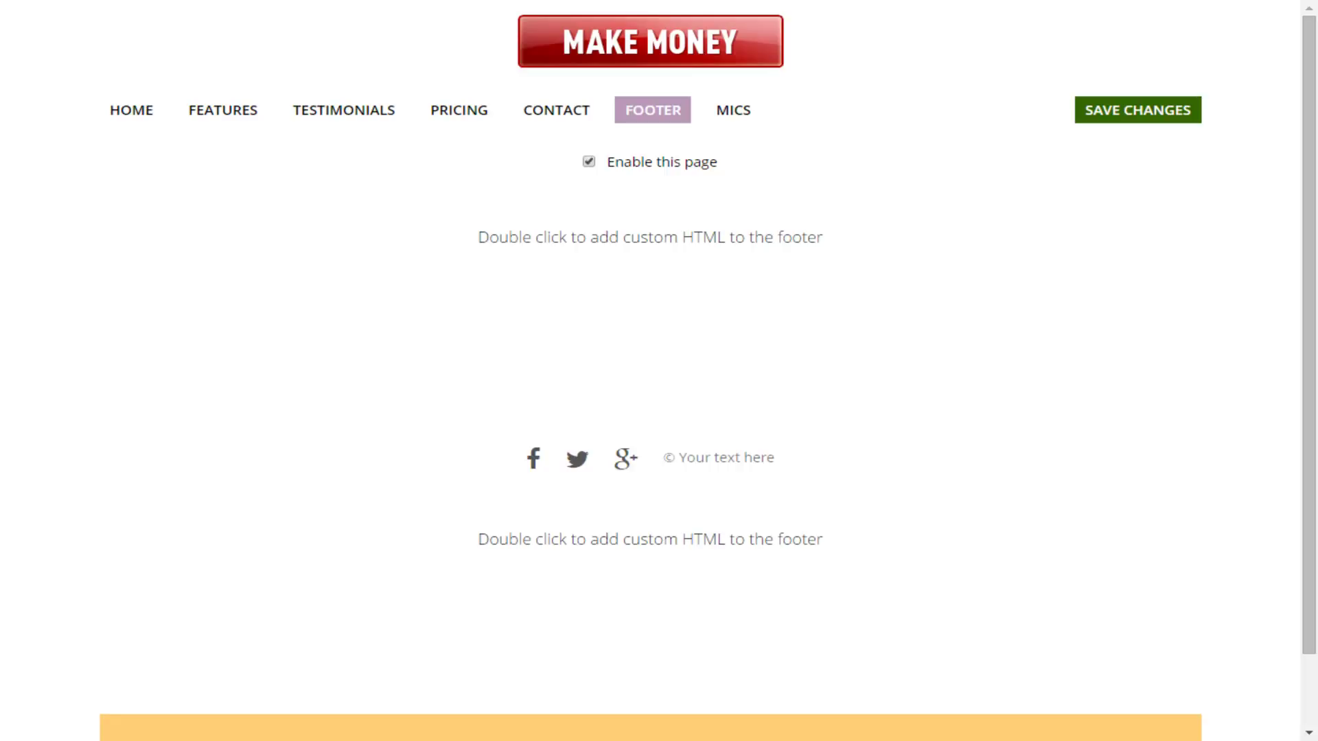
click(1137, 110)
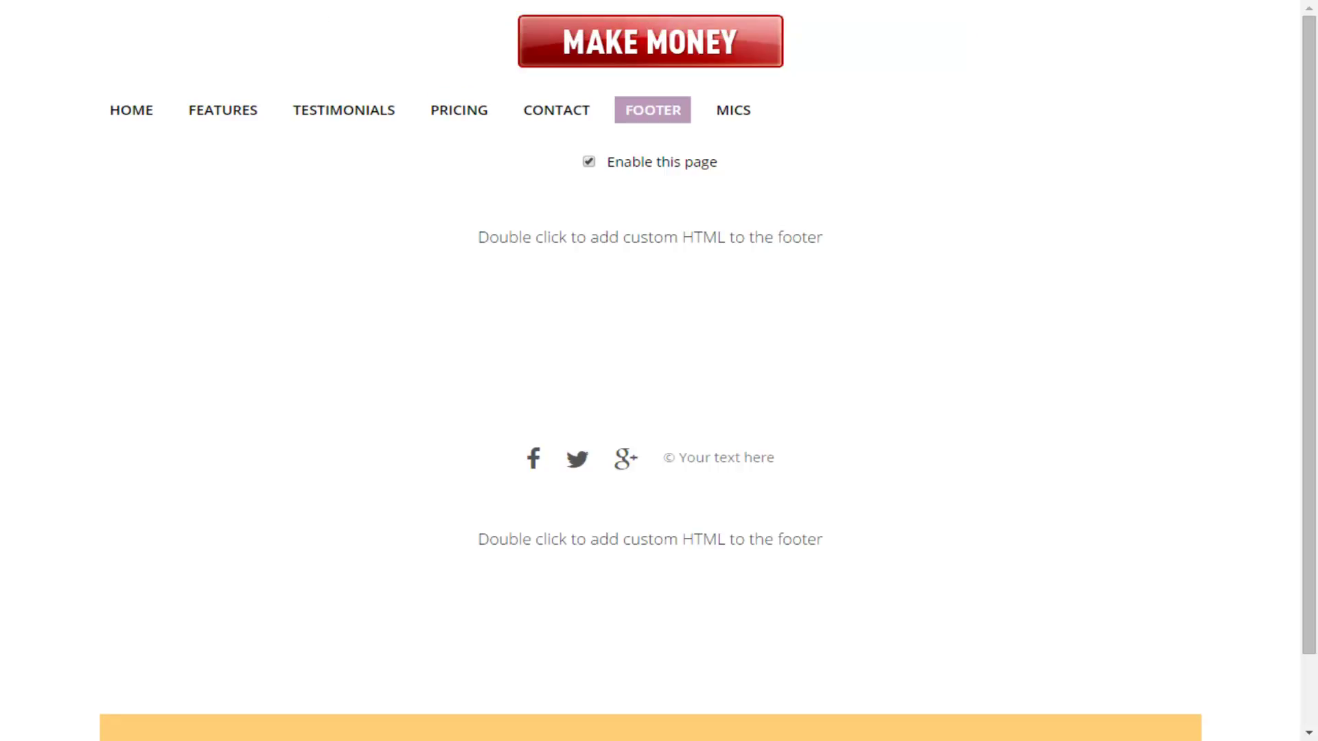
double_click(763, 237)
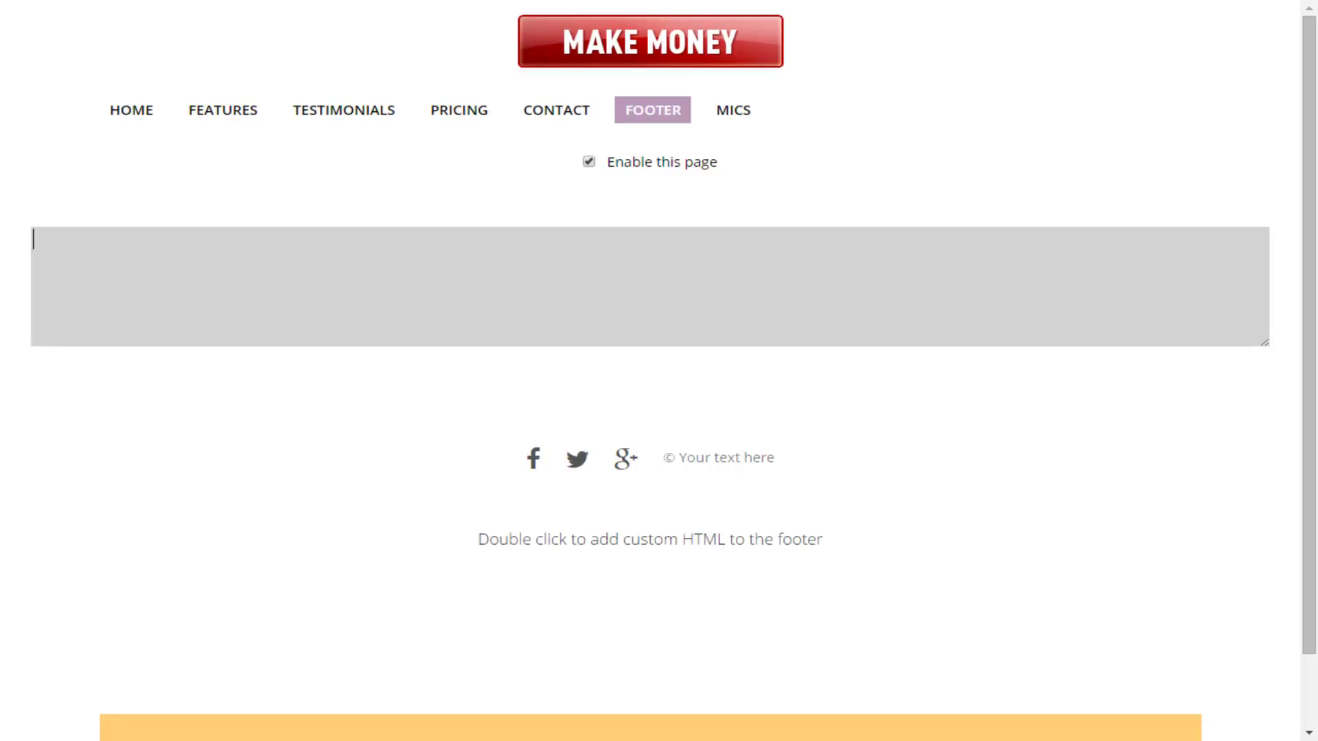
scroll(659, 371, down, 1)
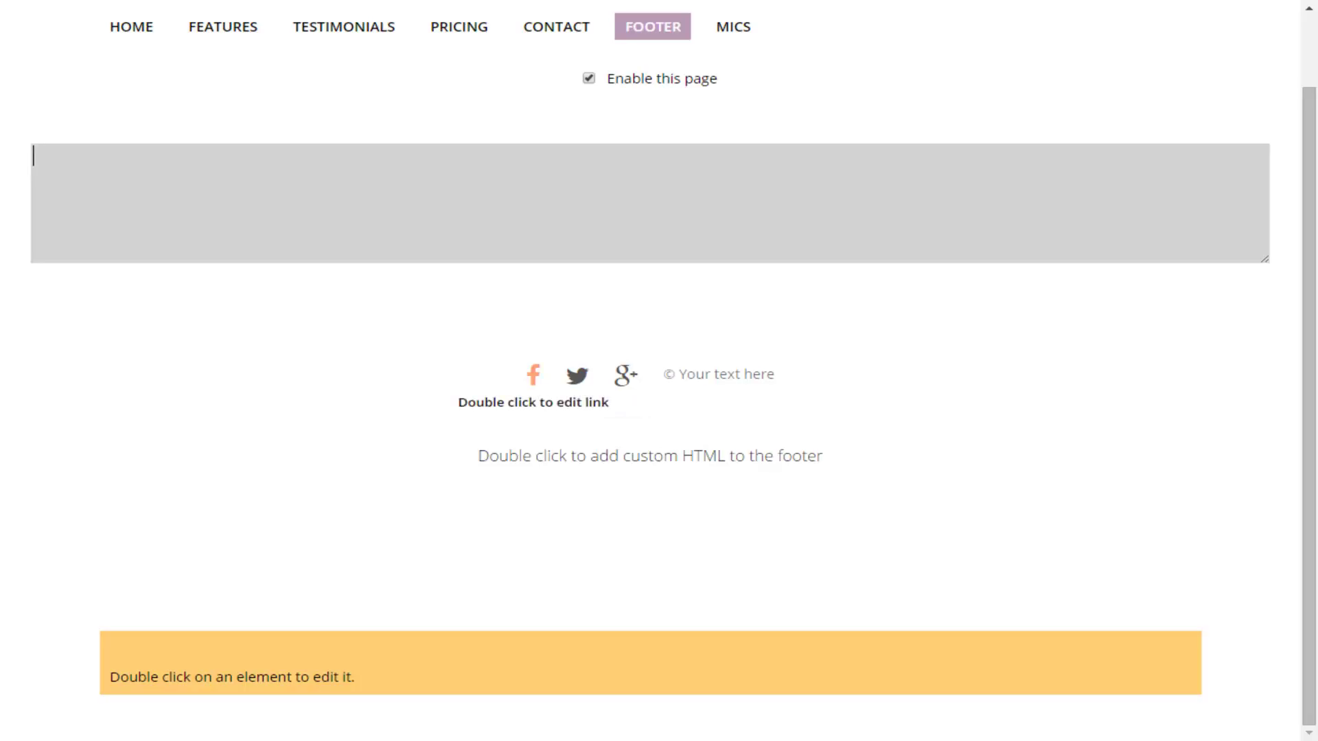
double_click(533, 374)
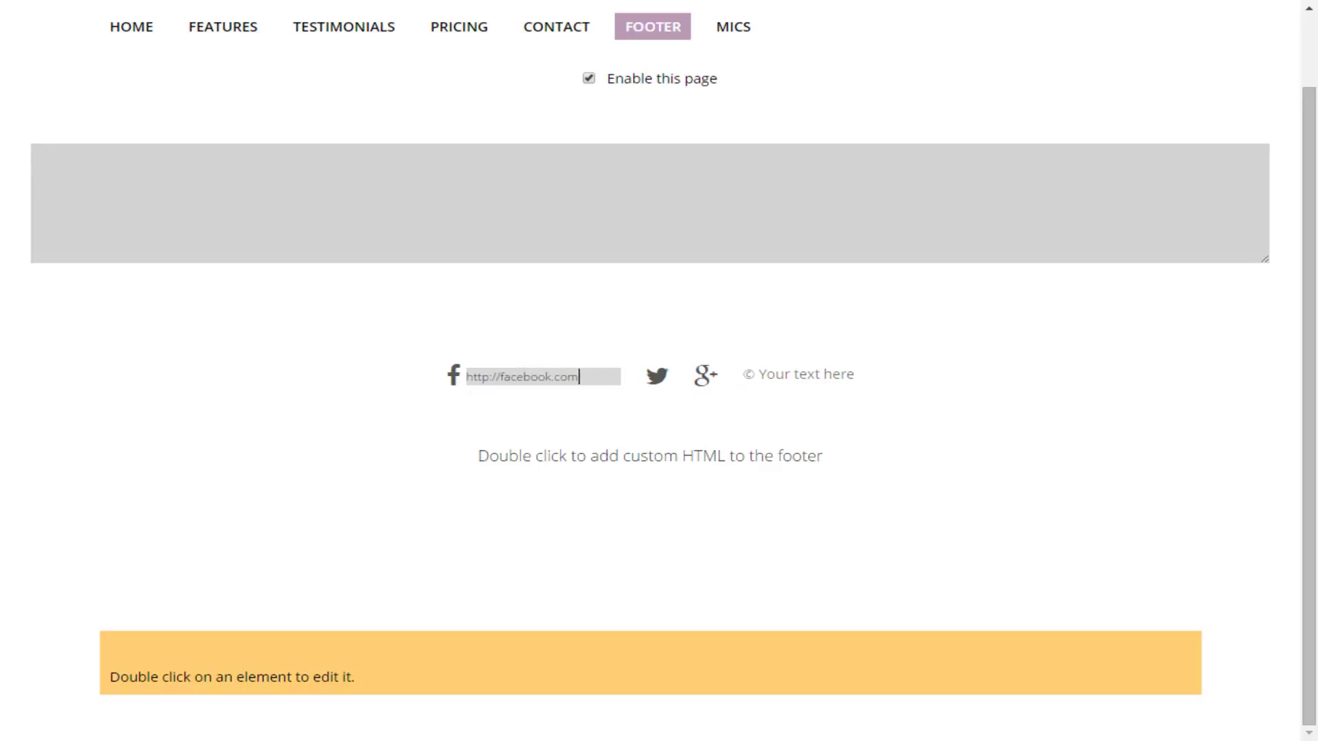
text(/t)
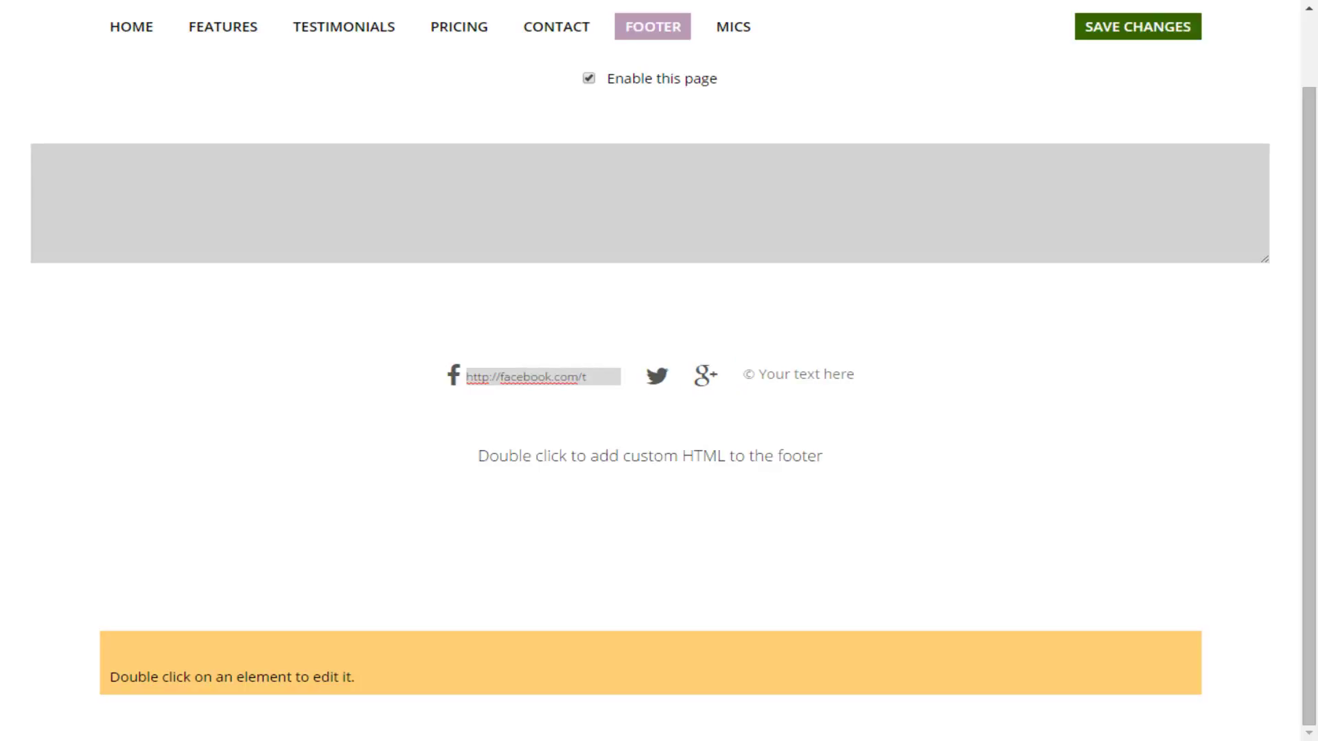
text(d)
double_click(656, 376)
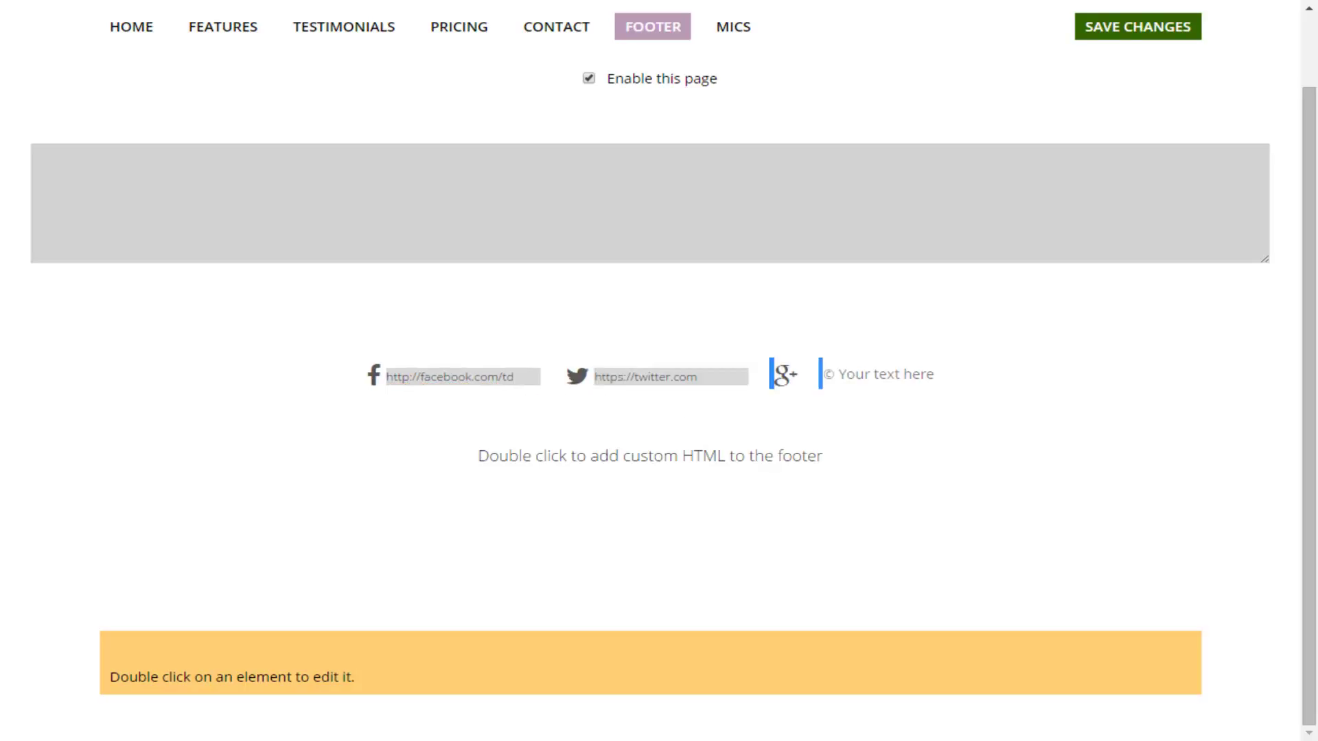
text(/td)
Step: Replace the footer's copyright text with "td" and save the changes
double_click(878, 374)
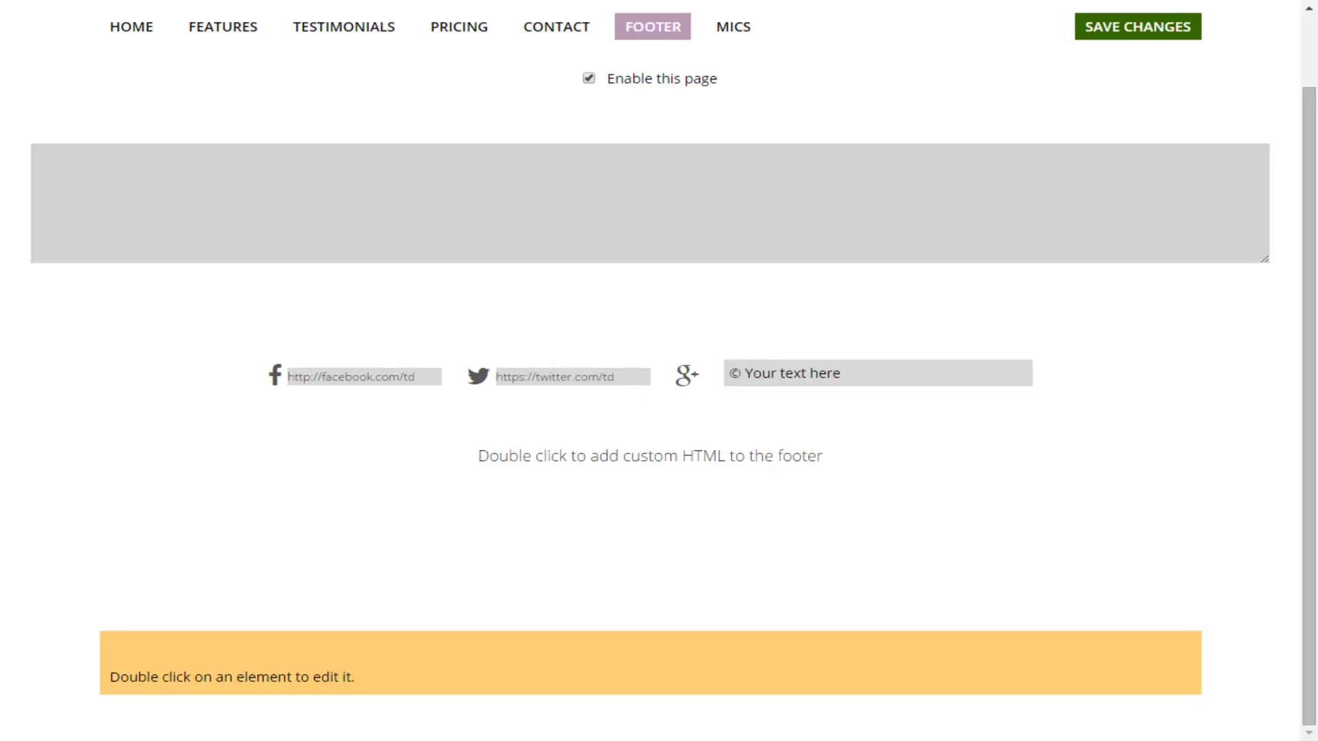
text(td)
click(1137, 26)
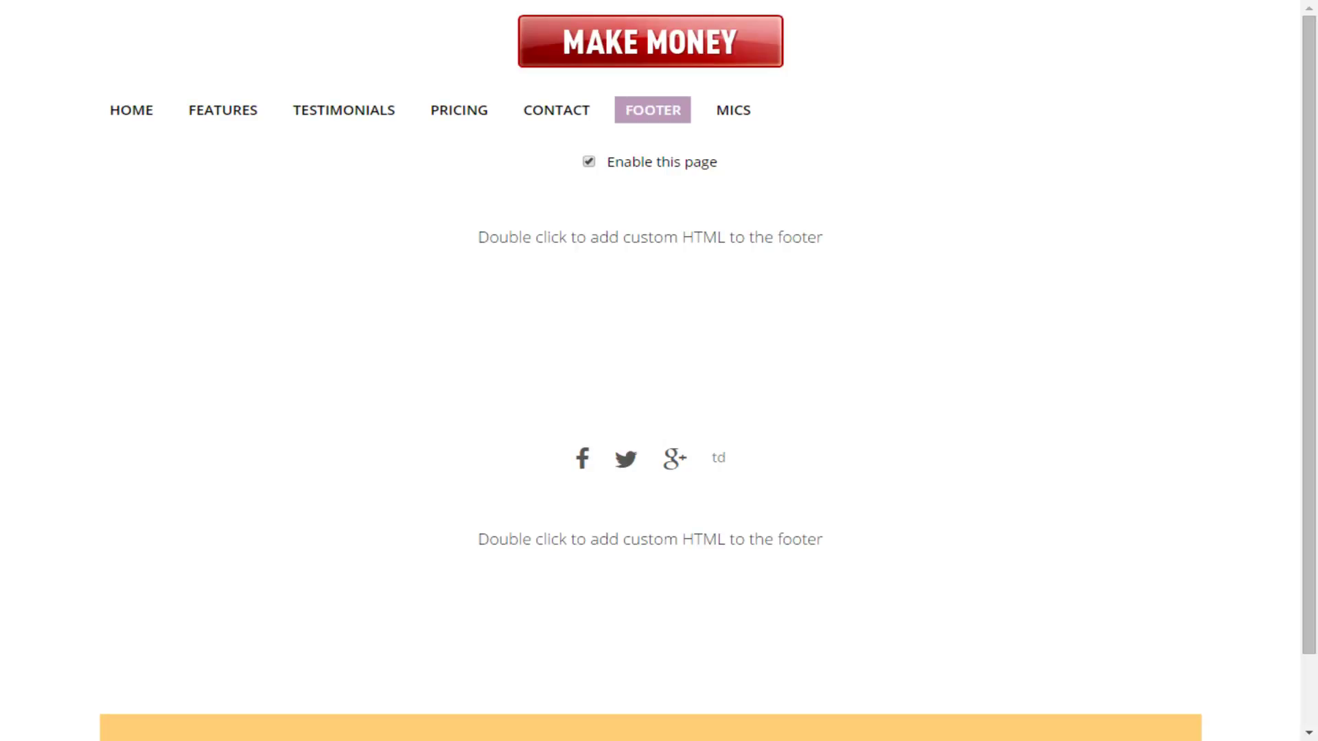
Step: Open the Mics page and switch the website's theme to green
click(733, 110)
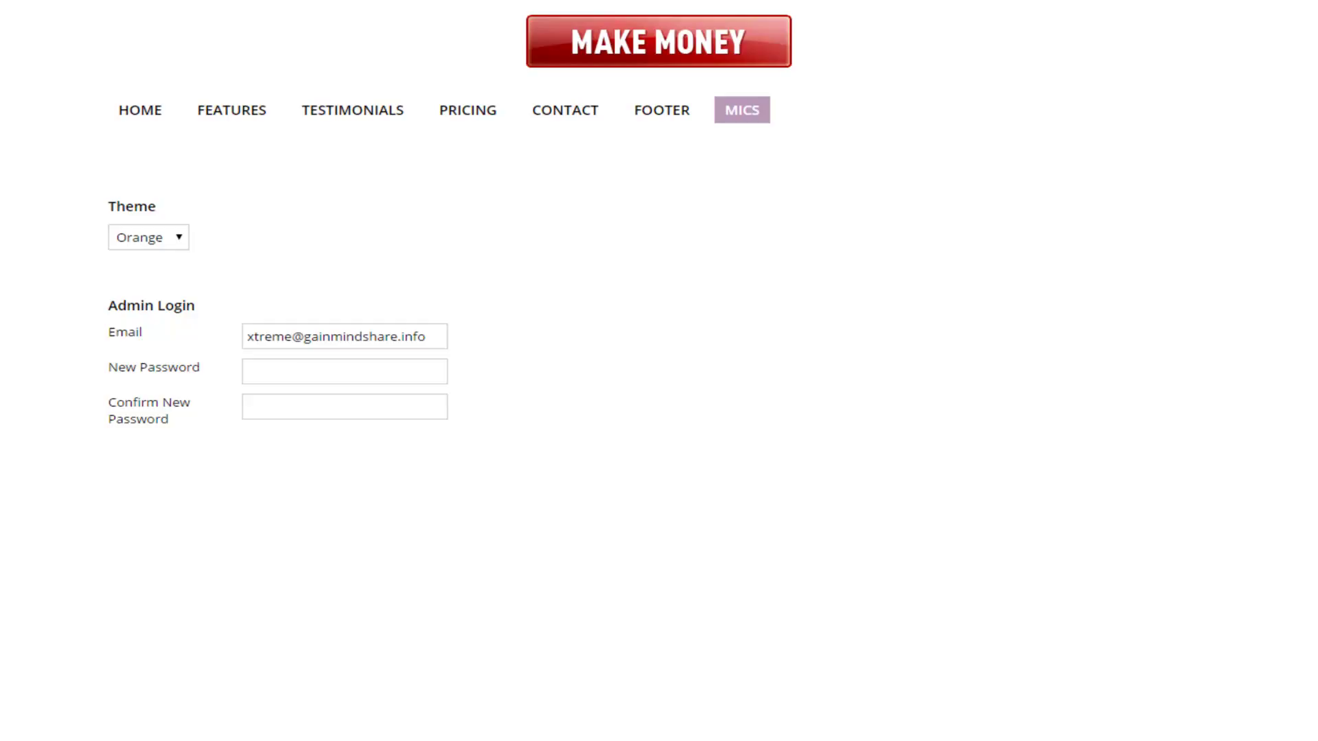
click(149, 237)
click(138, 295)
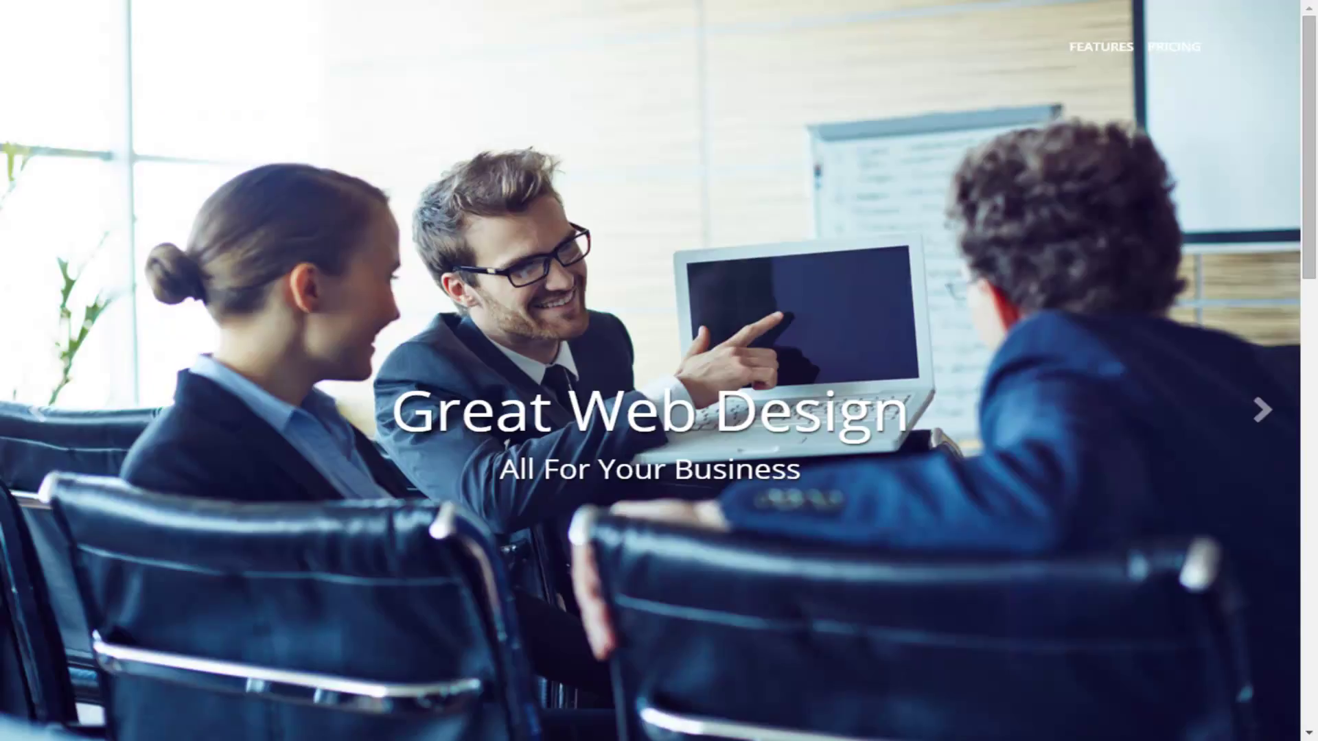
Step: Review the live website's header image, features, pricing tables and footer in the new theme color
scroll(659, 371, down, 10)
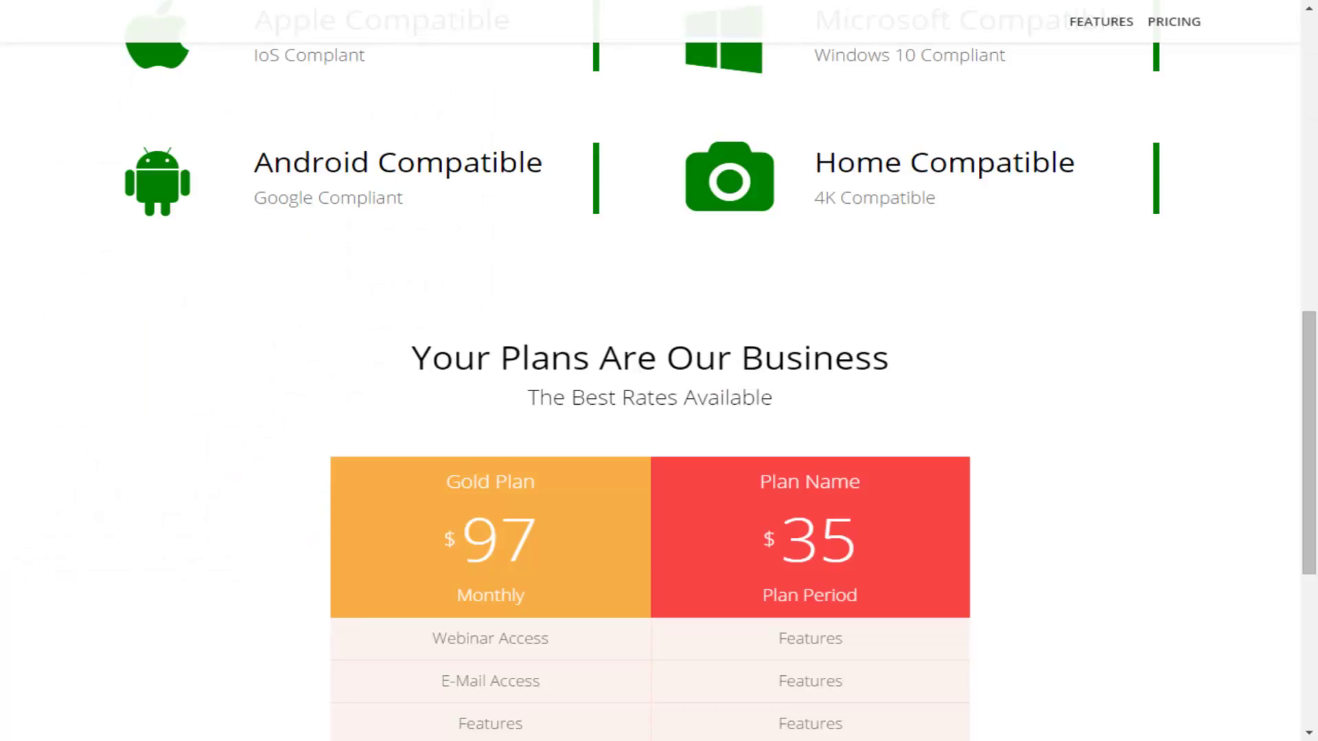
scroll(659, 370, down, 6)
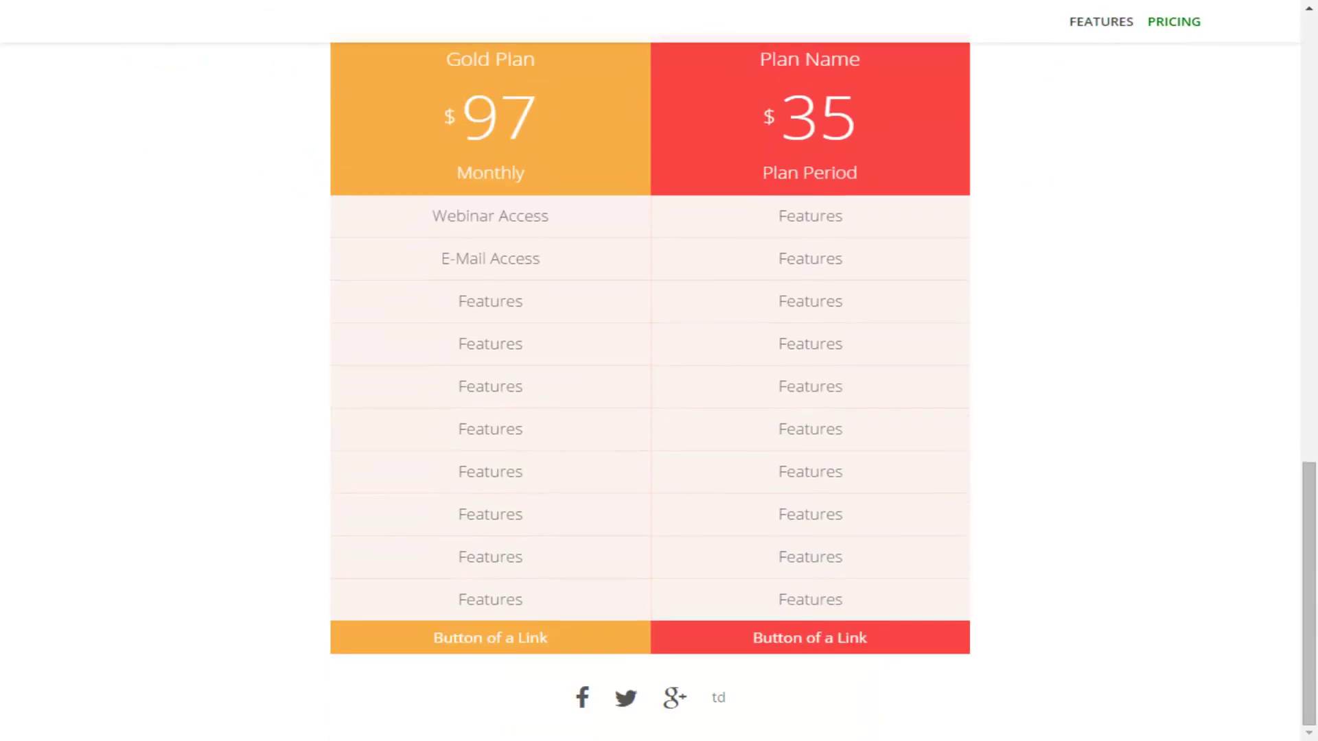
scroll(659, 370, up, 16)
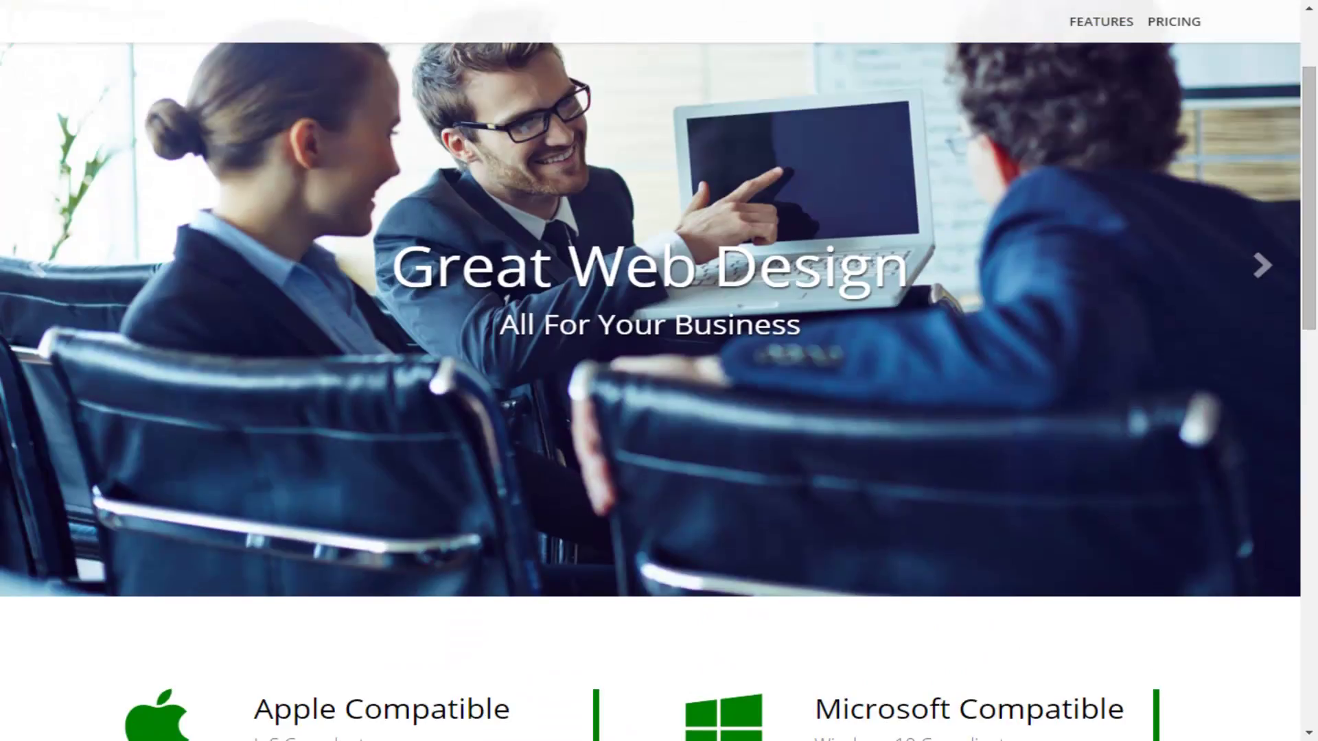
scroll(658, 371, down, 9)
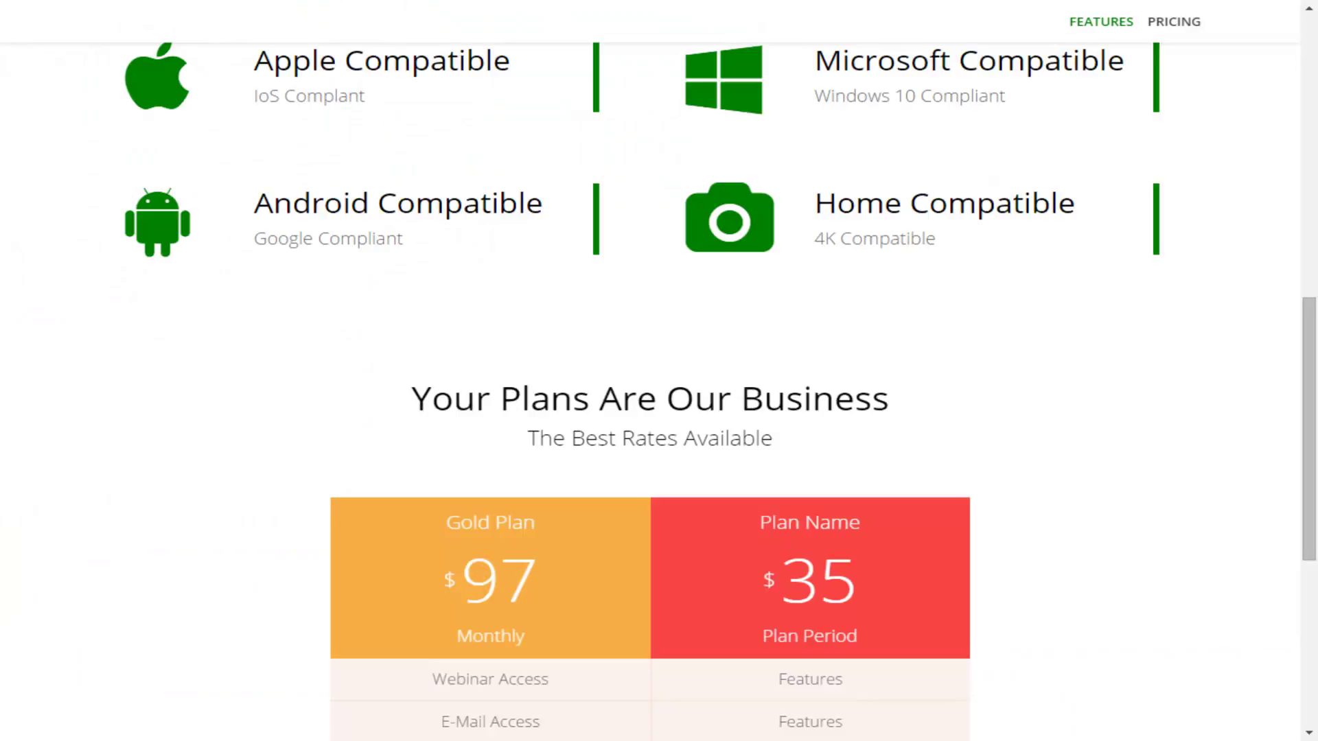
scroll(658, 371, down, 5)
scroll(659, 371, up, 3)
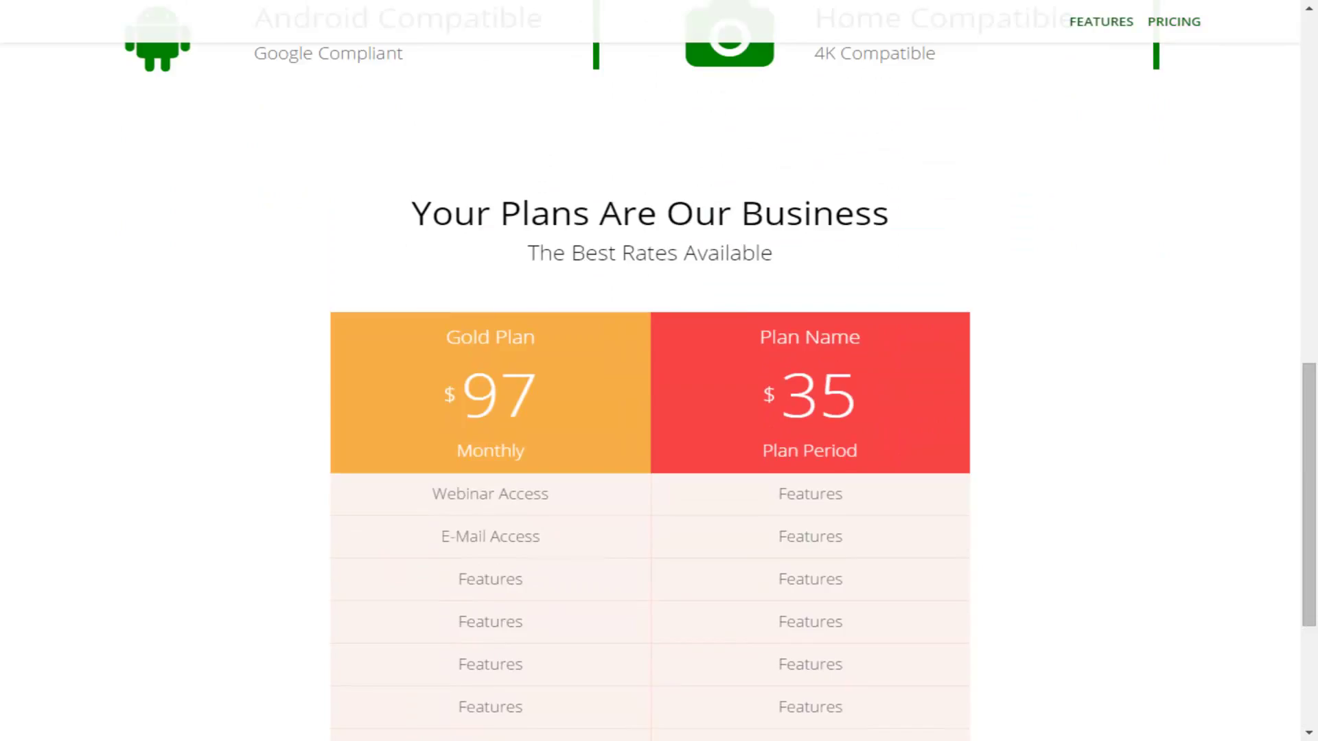
scroll(659, 371, up, 12)
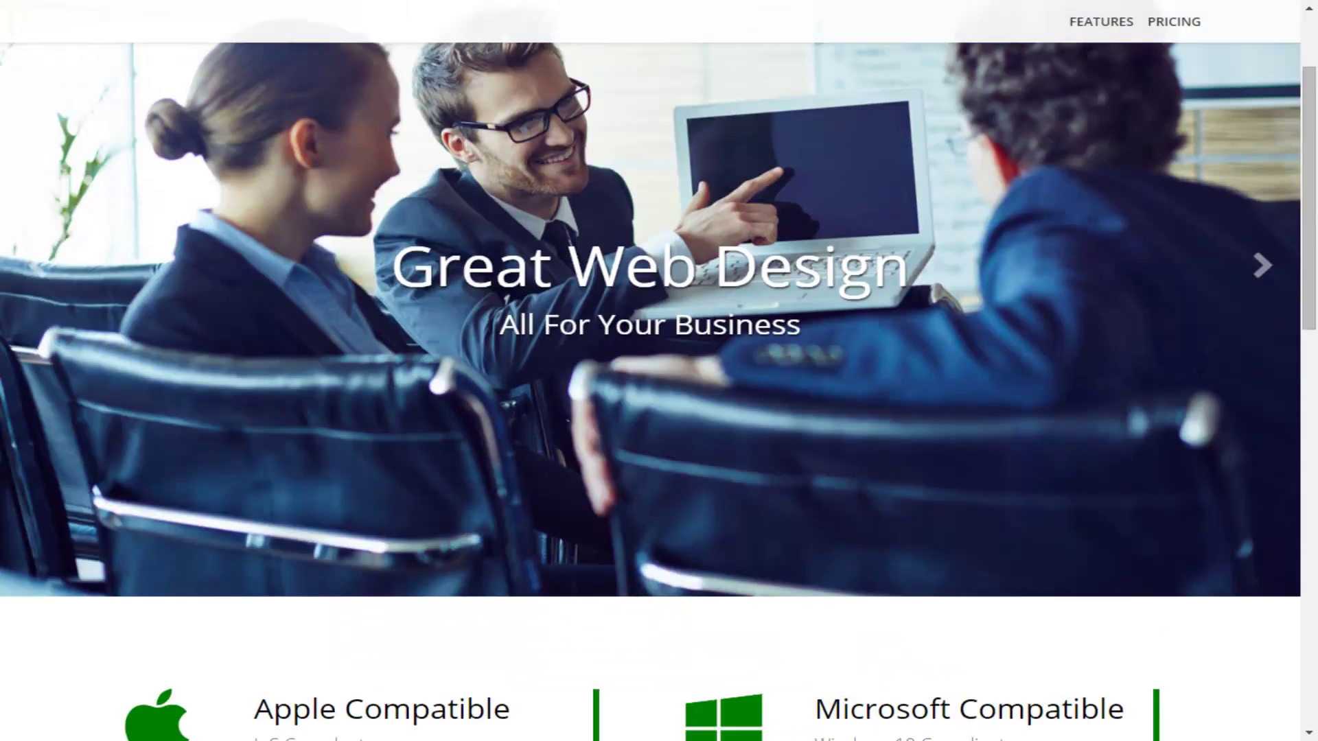
scroll(659, 371, up, 2)
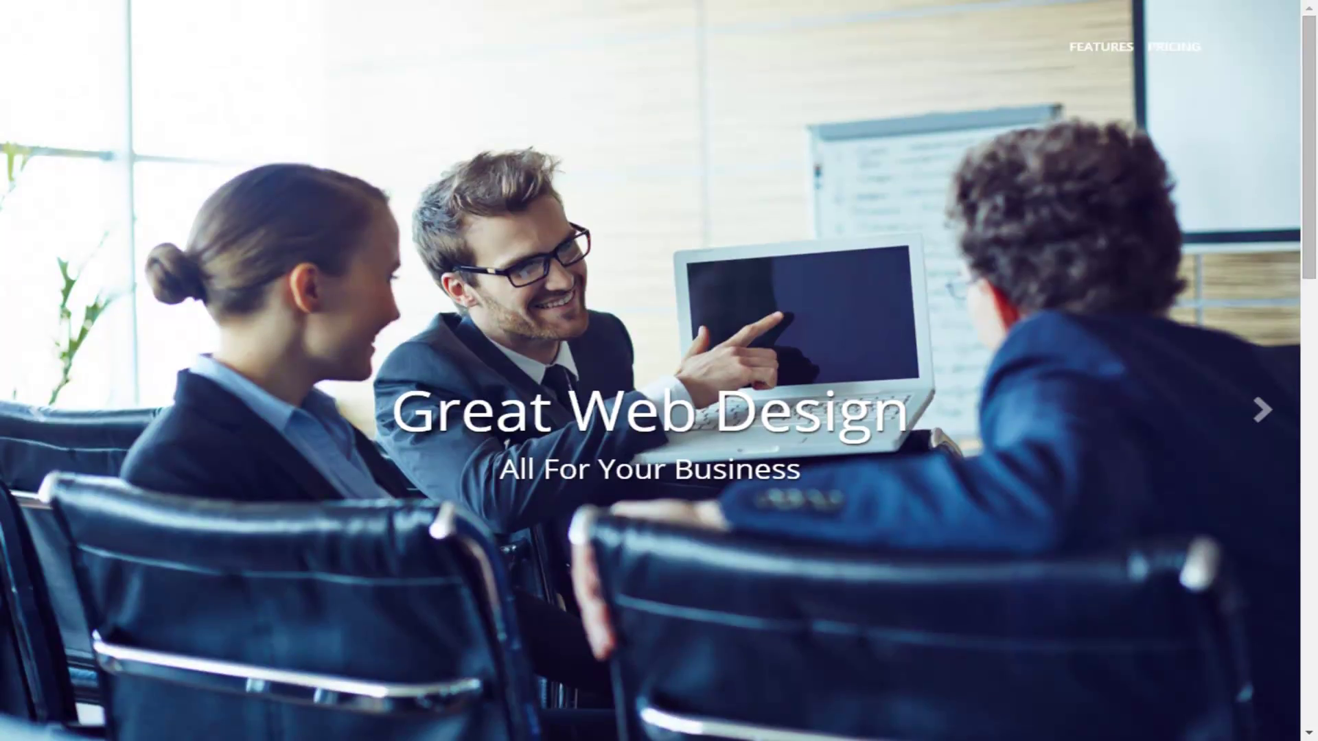